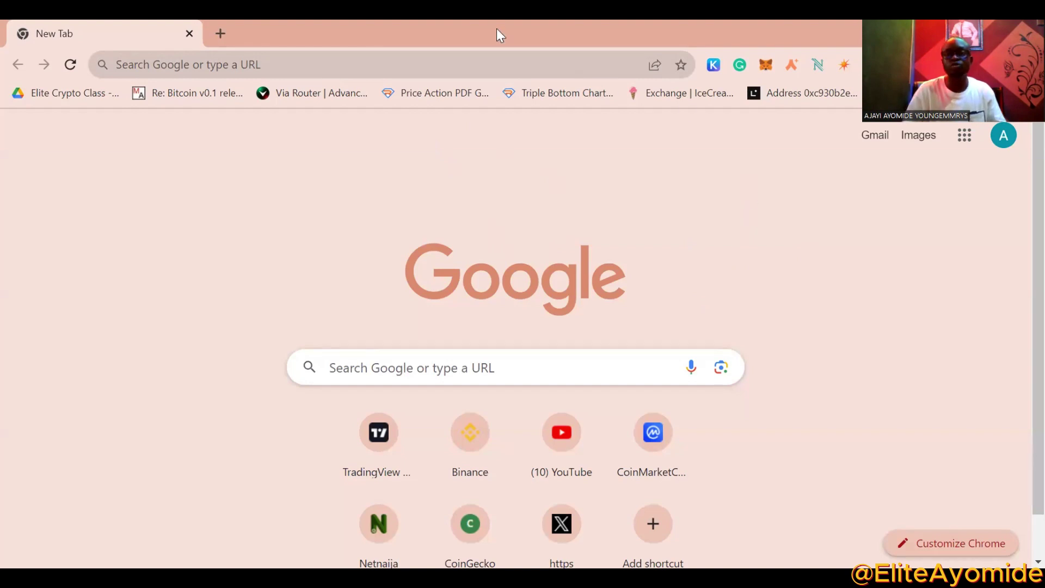
# Open the chainlist.org website.
pyautogui.click(494, 65)
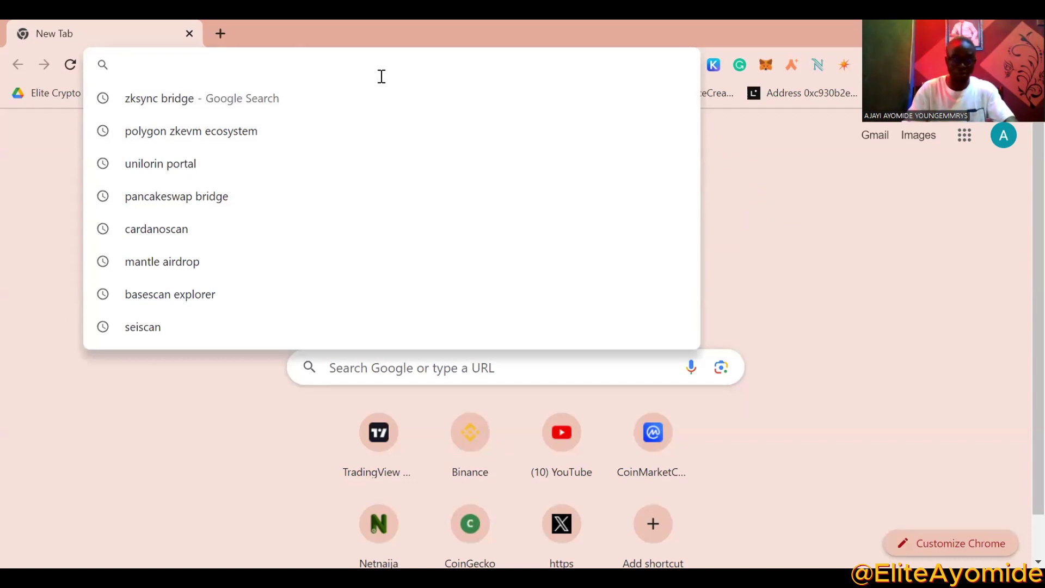
pyautogui.write('cha')
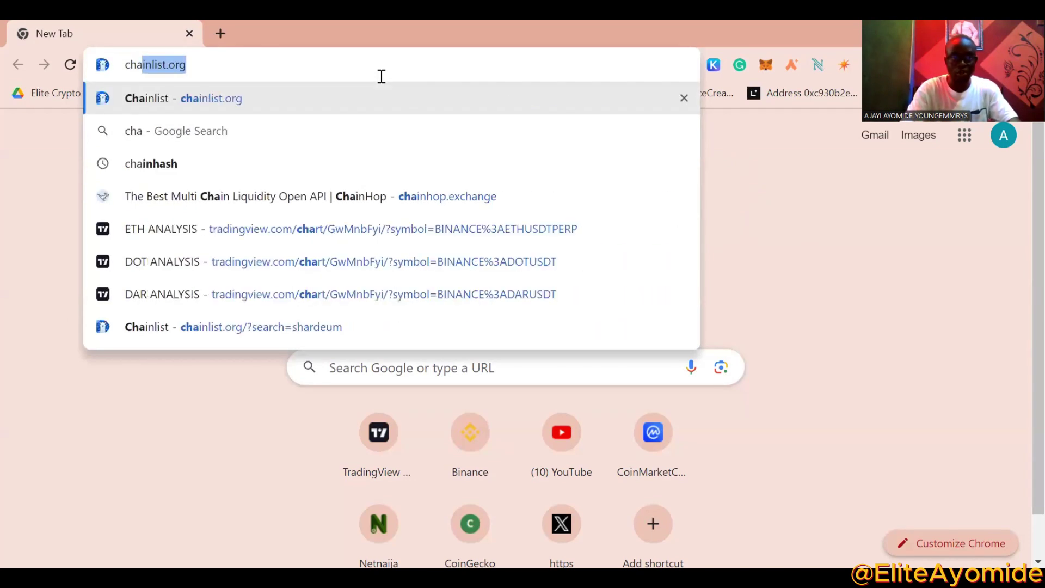
pyautogui.write('inlist.org')
pyautogui.press('Return')
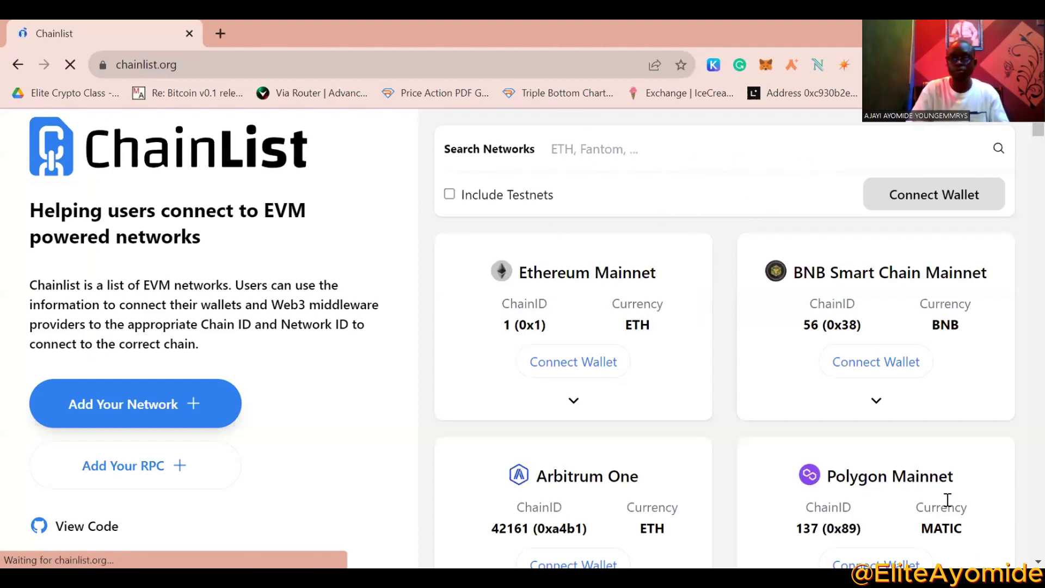
# Include testnets in the network list and connect the MetaMask wallet to ChainList.
pyautogui.click(449, 195)
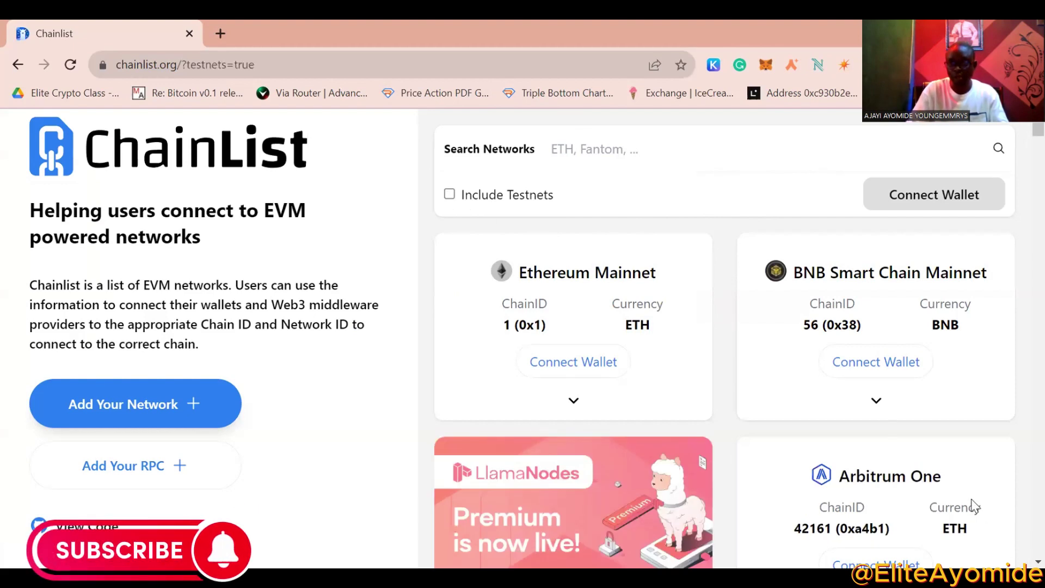
pyautogui.moveTo(974, 506); pyautogui.dragTo(913, 544)
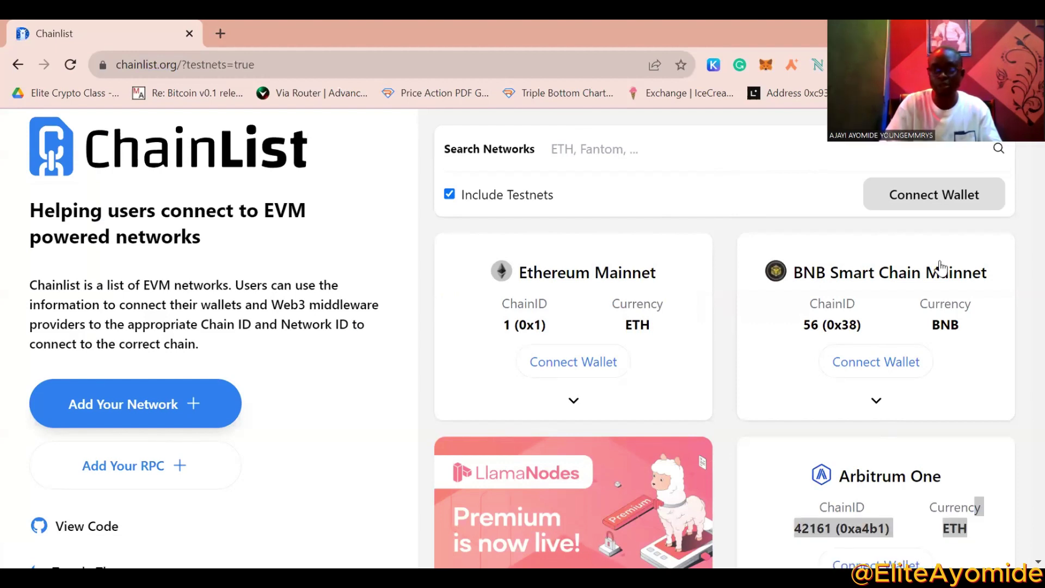
pyautogui.click(926, 195)
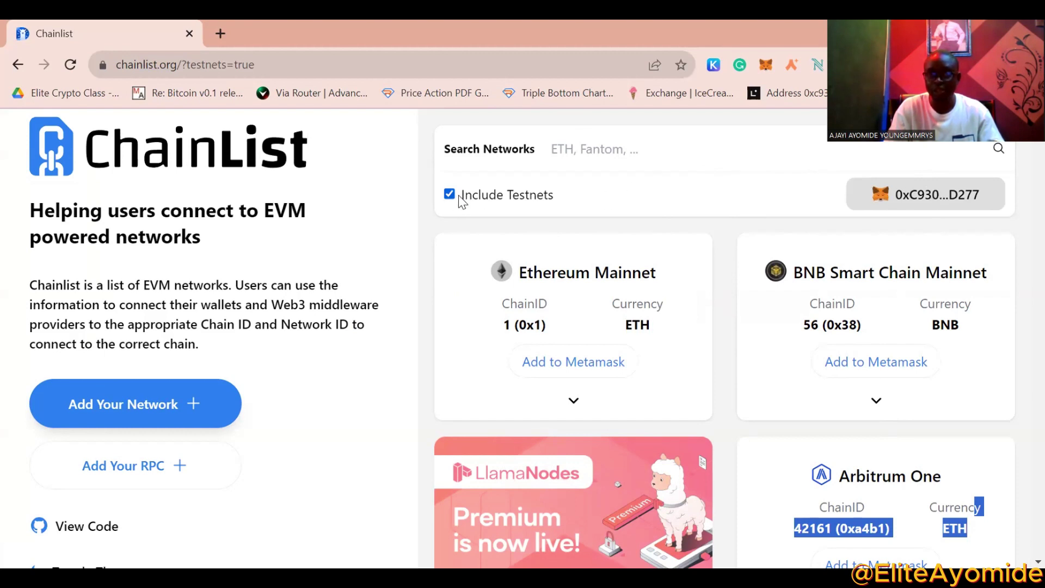
# Search the ChainList networks for "shard" and look through the matching networks for Shardeum entries.
pyautogui.click(596, 150)
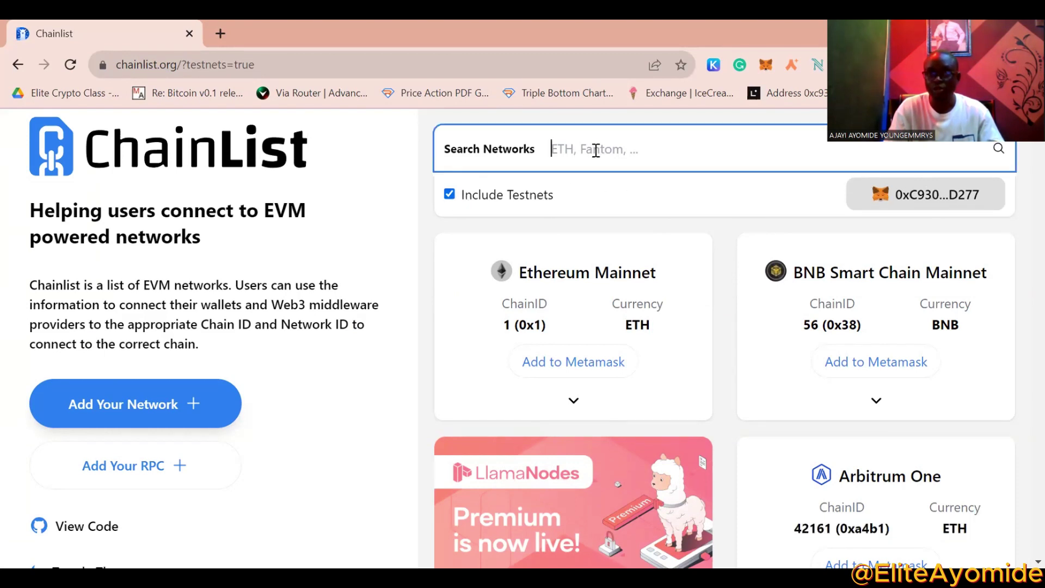
pyautogui.write('shardr')
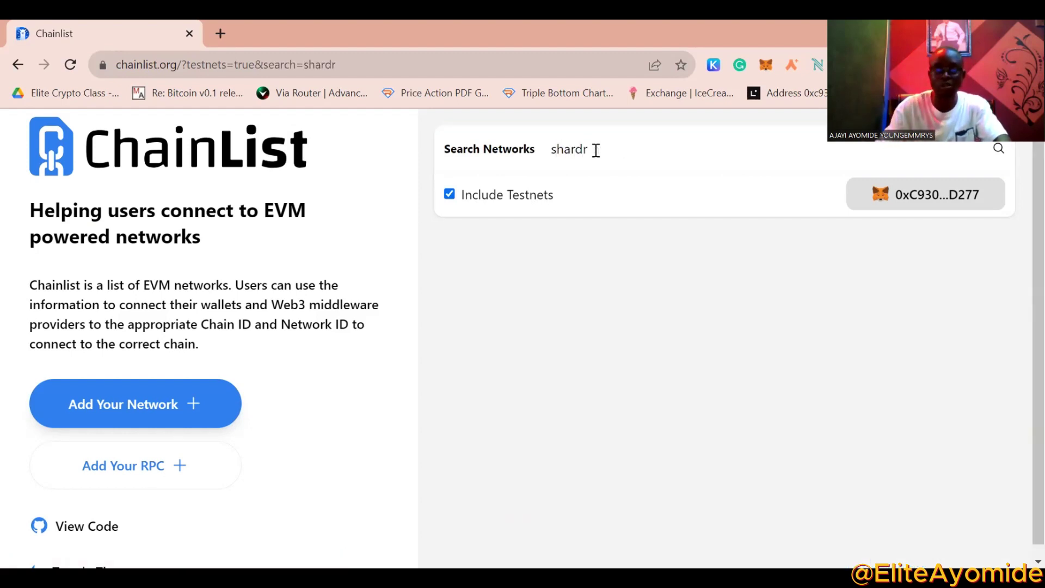
pyautogui.click(596, 150)
pyautogui.press('BackSpace')
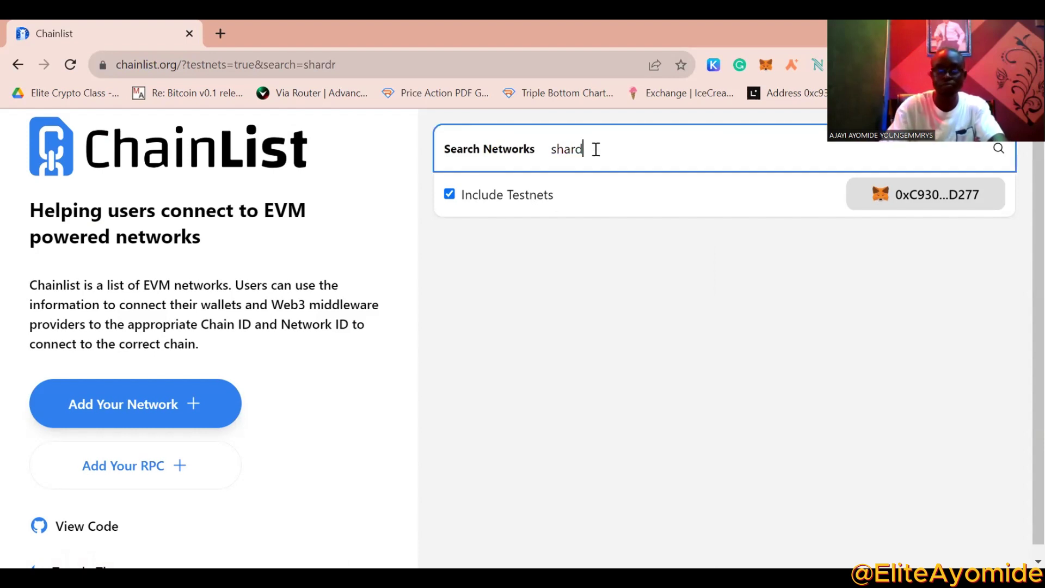
pyautogui.scroll(-4, 868, 424)
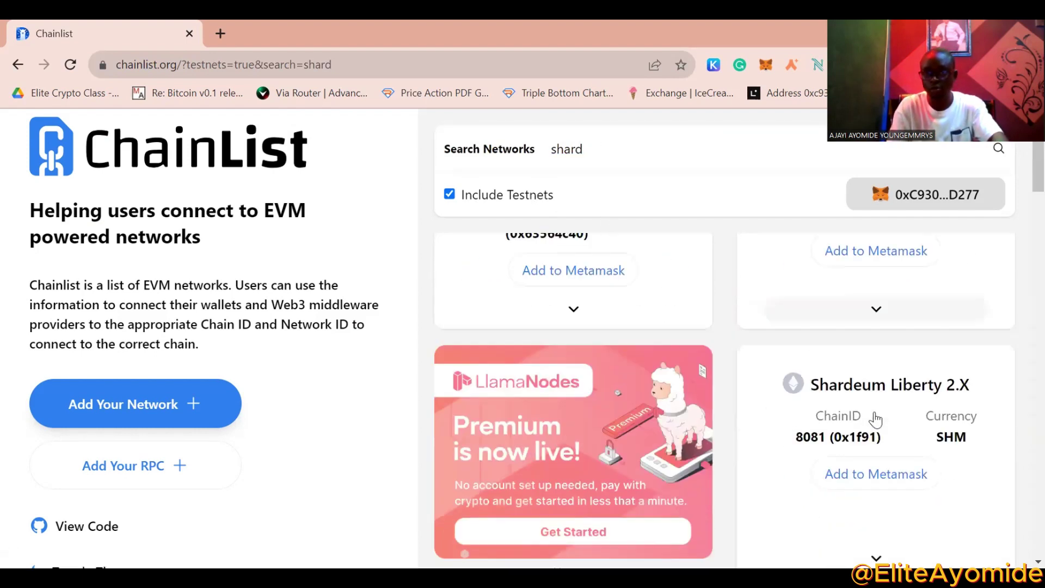
pyautogui.scroll(-10, 872, 429)
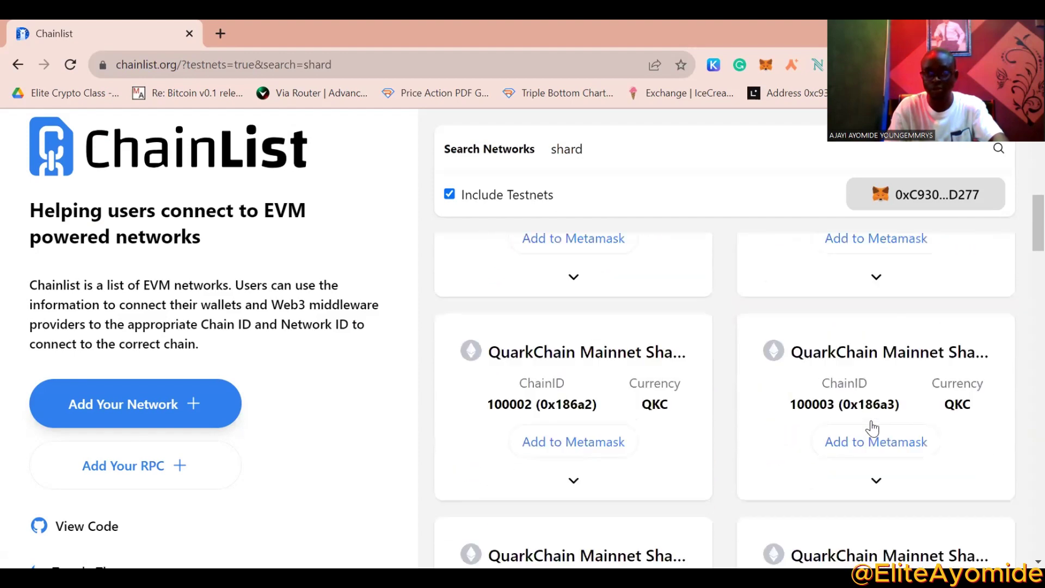
pyautogui.scroll(-15, 872, 428)
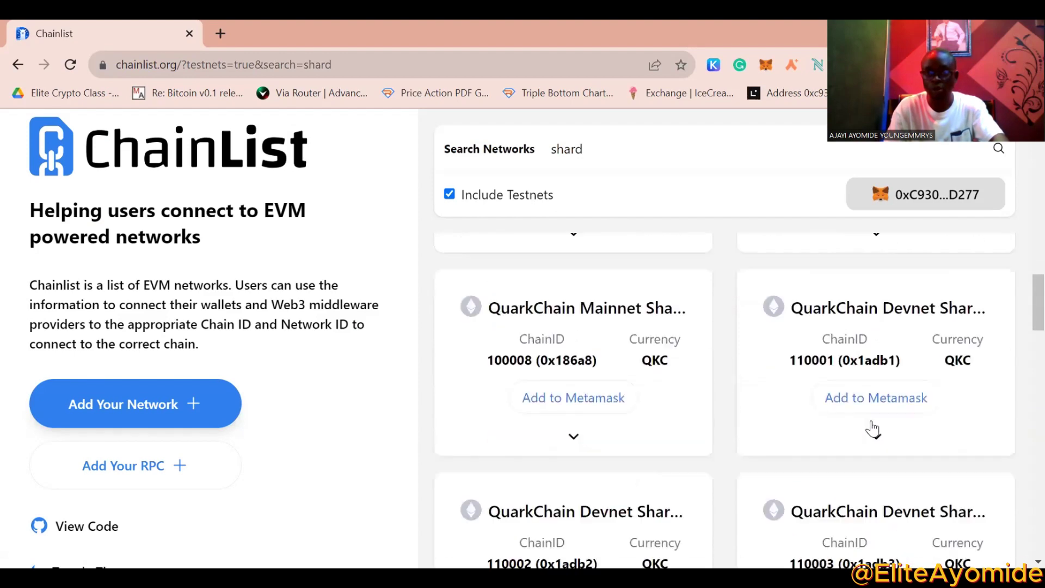
pyautogui.scroll(-10, 872, 424)
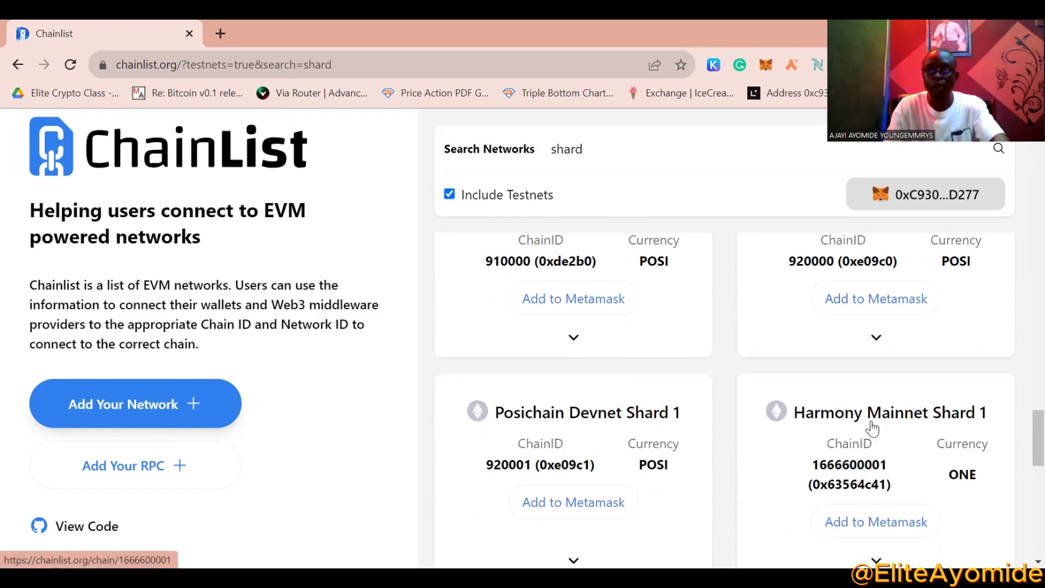
pyautogui.scroll(-1, 872, 428)
# Narrow the network search to "shardeu" and review the Shardeum networks offered.
pyautogui.click(651, 156)
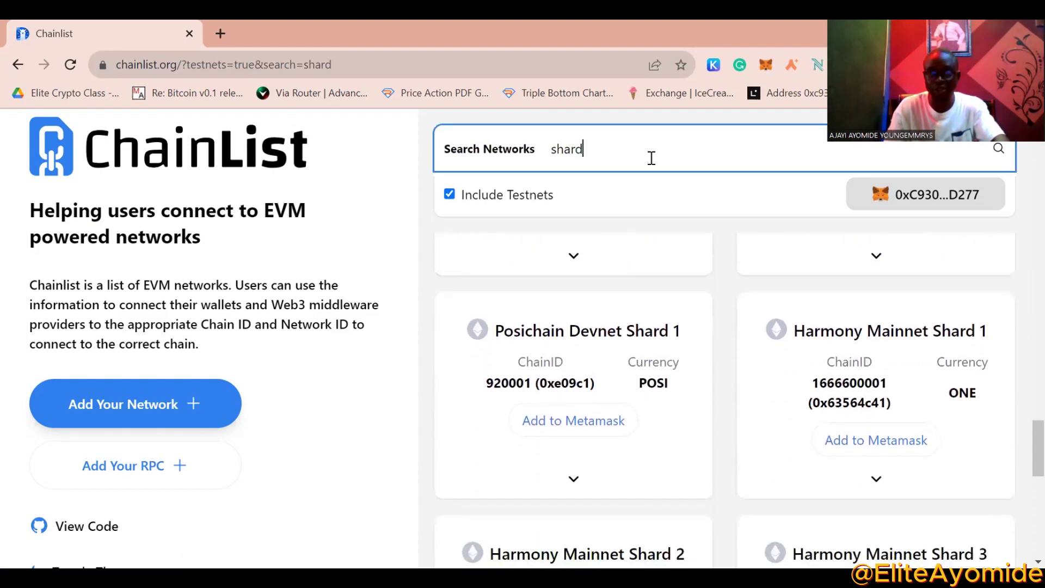
pyautogui.write('eu')
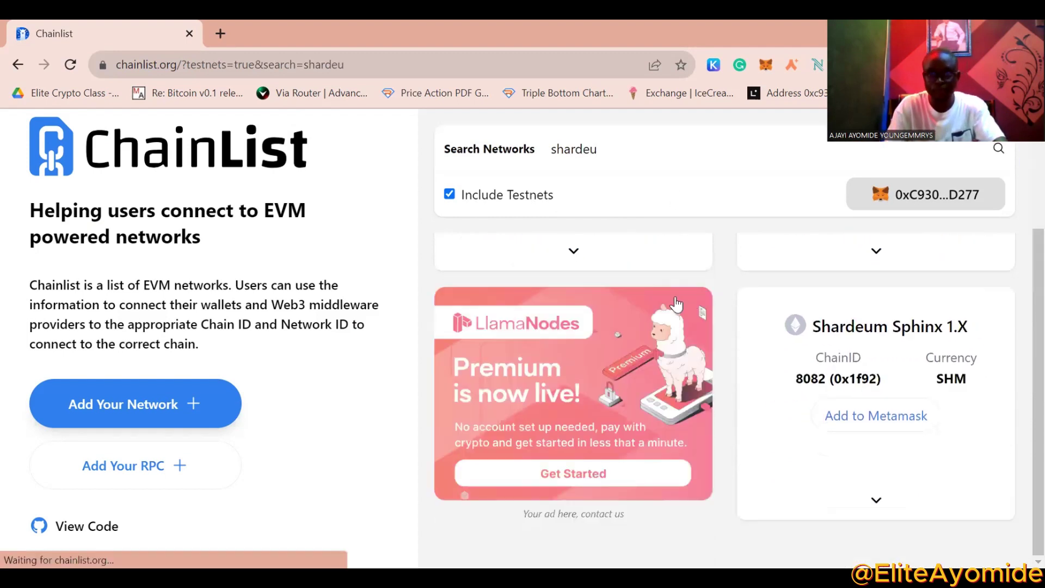
pyautogui.scroll(2, 718, 372)
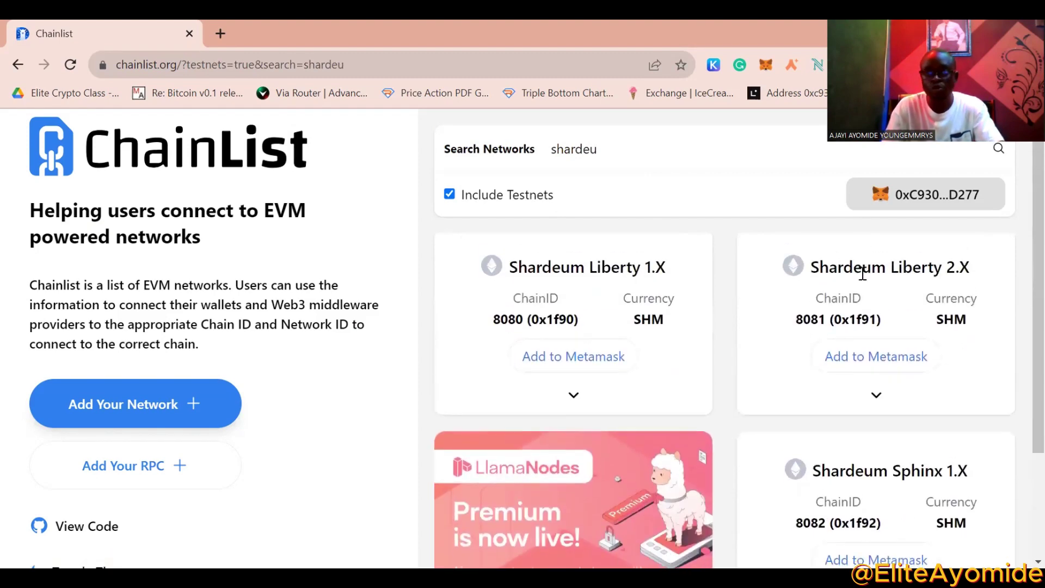
pyautogui.scroll(-3, 863, 308)
pyautogui.scroll(2, 864, 245)
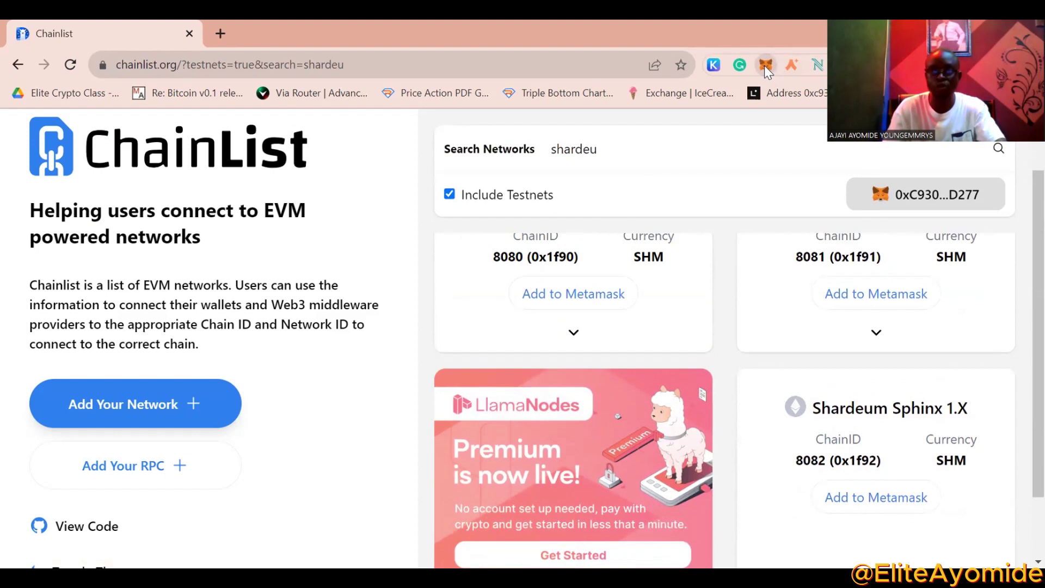
# Switch the MetaMask wallet to the Shardeum Sphinx 1.X network and show its tokens.
pyautogui.click(764, 65)
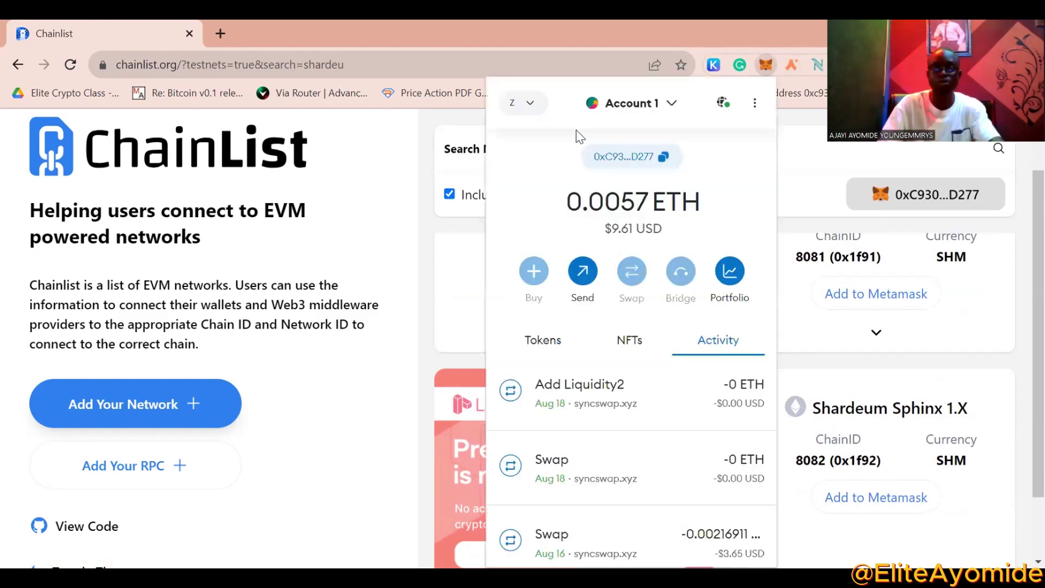
pyautogui.click(566, 102)
pyautogui.scroll(-5, 604, 261)
pyautogui.scroll(-5, 626, 275)
pyautogui.scroll(4, 625, 274)
pyautogui.scroll(10, 626, 276)
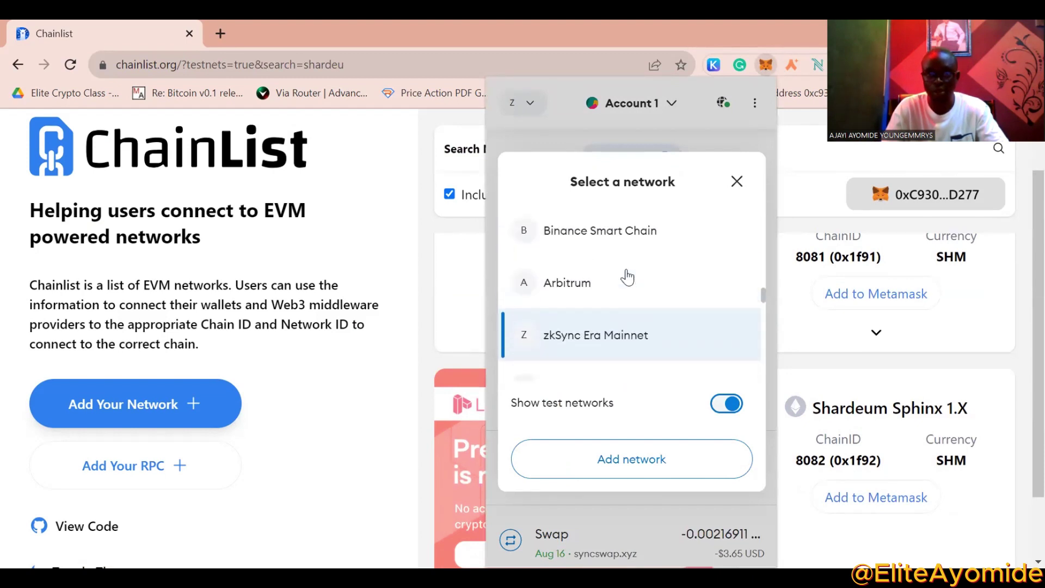
pyautogui.scroll(-3, 631, 273)
pyautogui.scroll(-3, 637, 272)
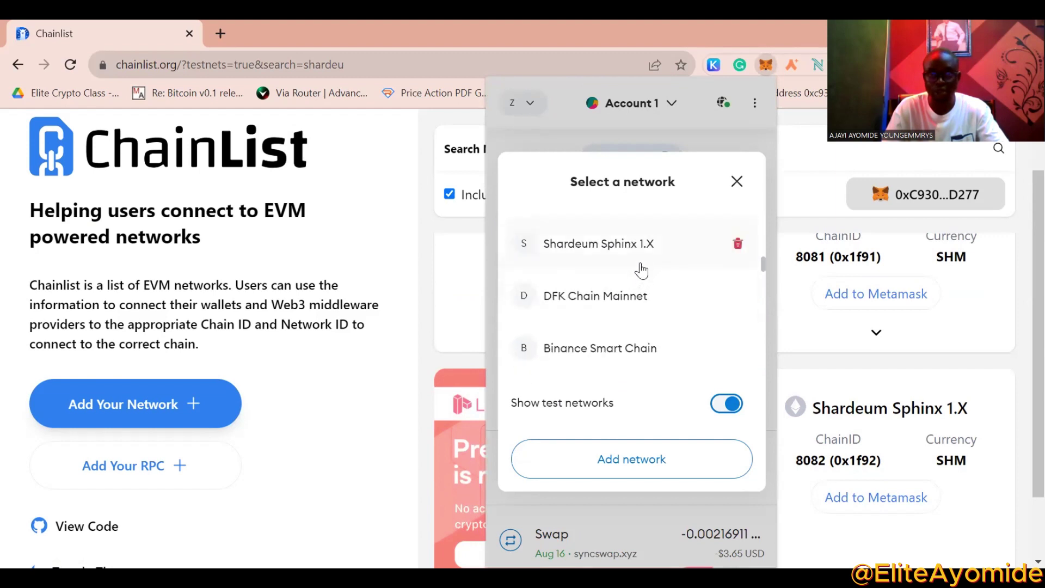
pyautogui.click(641, 265)
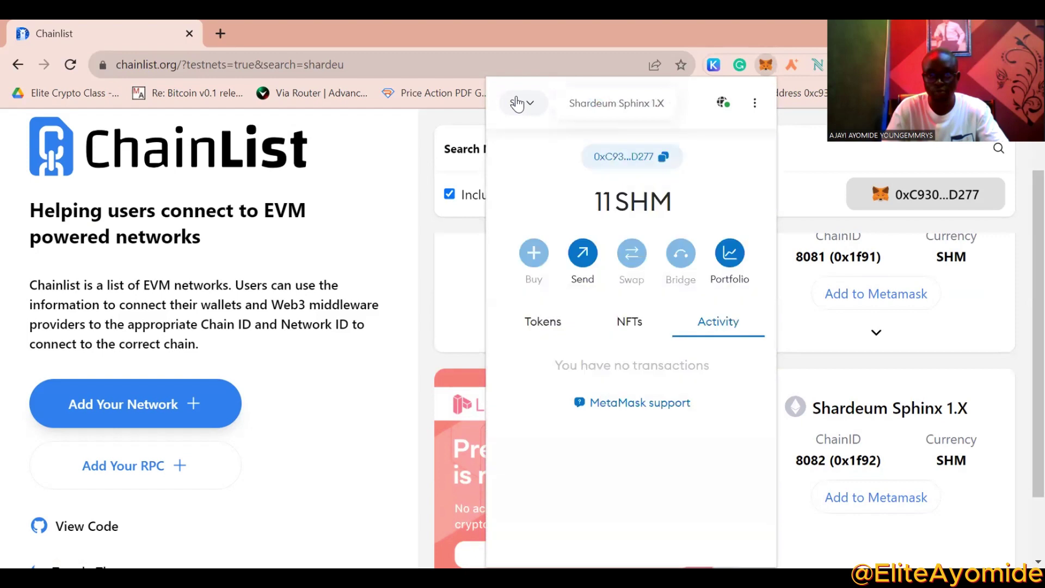
pyautogui.click(542, 321)
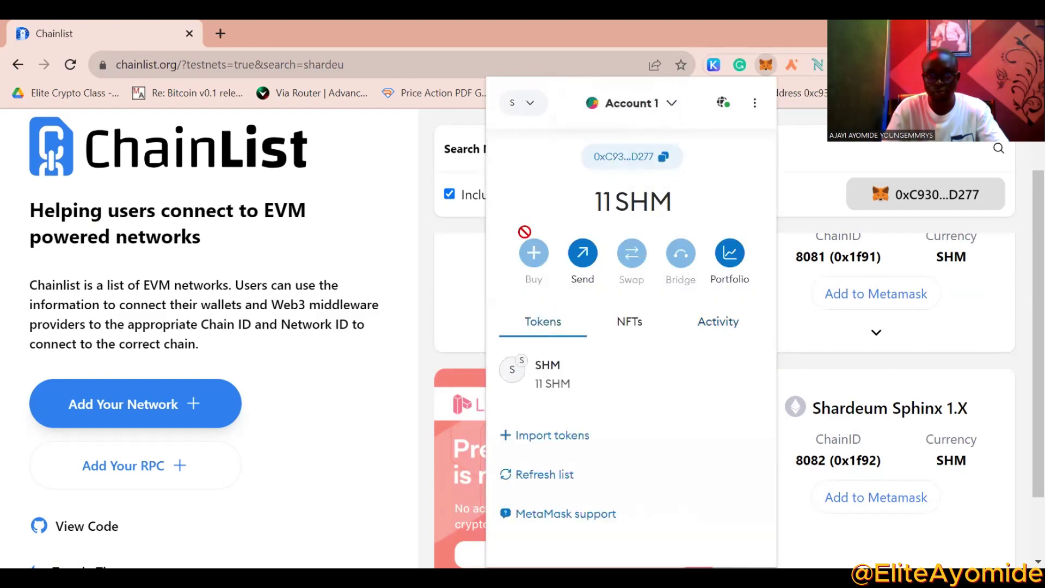
# Switch the MetaMask wallet to the Shardeum Dapp Sphinx 1.X network.
pyautogui.click(527, 102)
pyautogui.scroll(3, 625, 277)
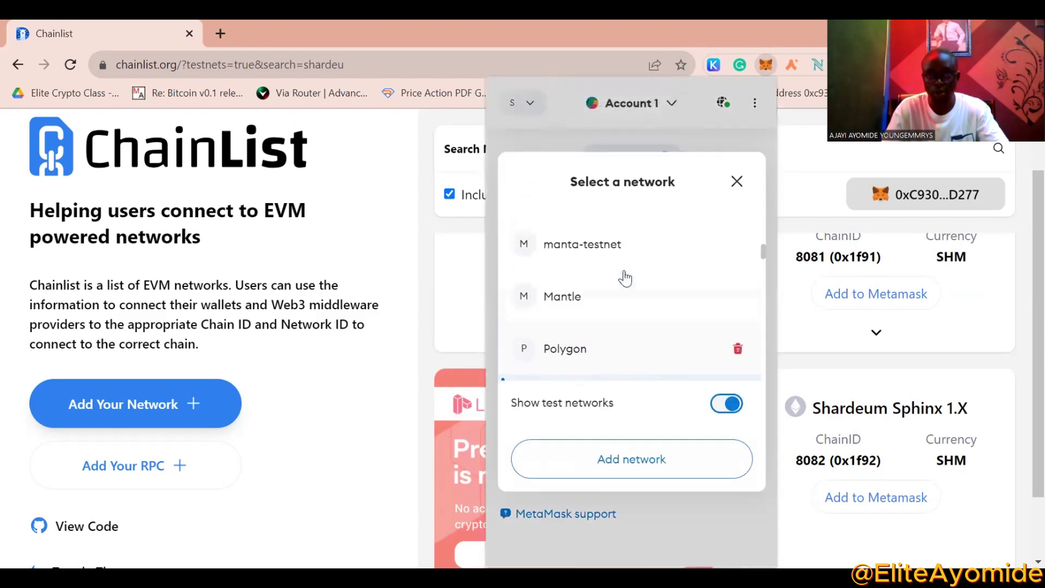
pyautogui.scroll(2, 625, 277)
pyautogui.click(622, 249)
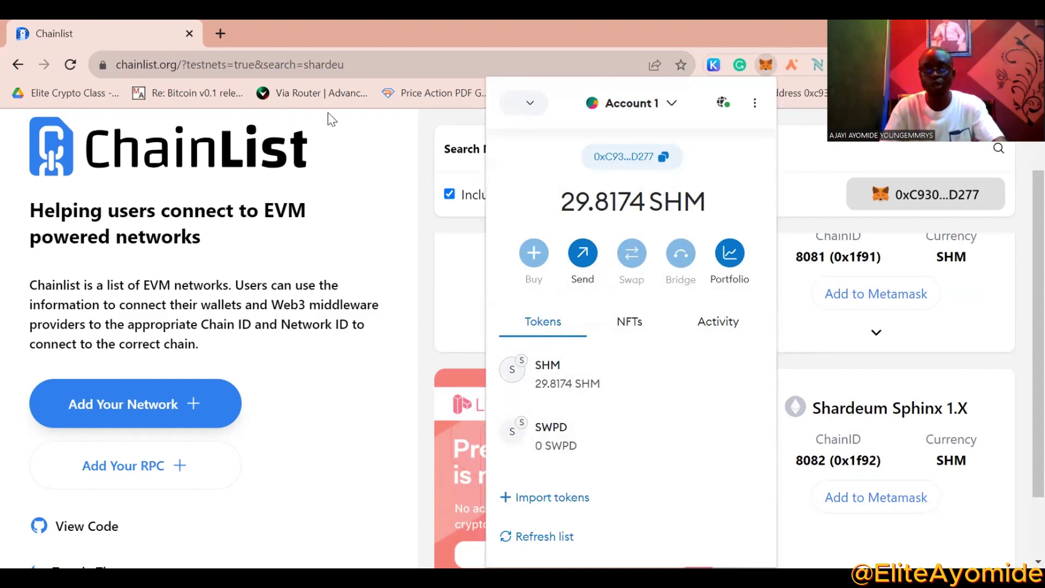
# Search Google in a new browser tab for "add shardeum dapp 1x to metamask".
pyautogui.doubleClick(221, 33)
pyautogui.click(264, 65)
pyautogui.click(289, 24)
pyautogui.click(296, 68)
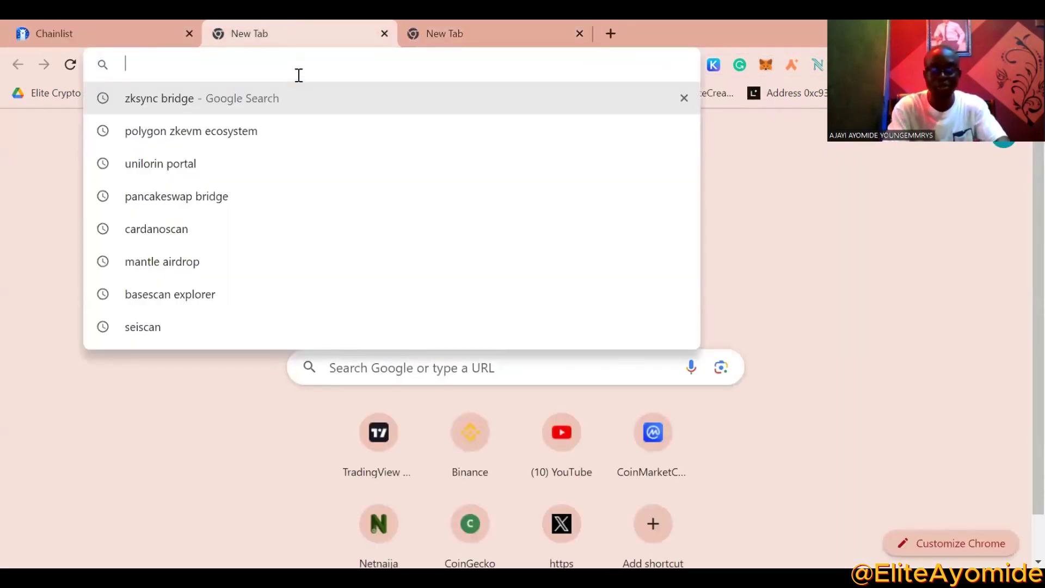
pyautogui.write('ad')
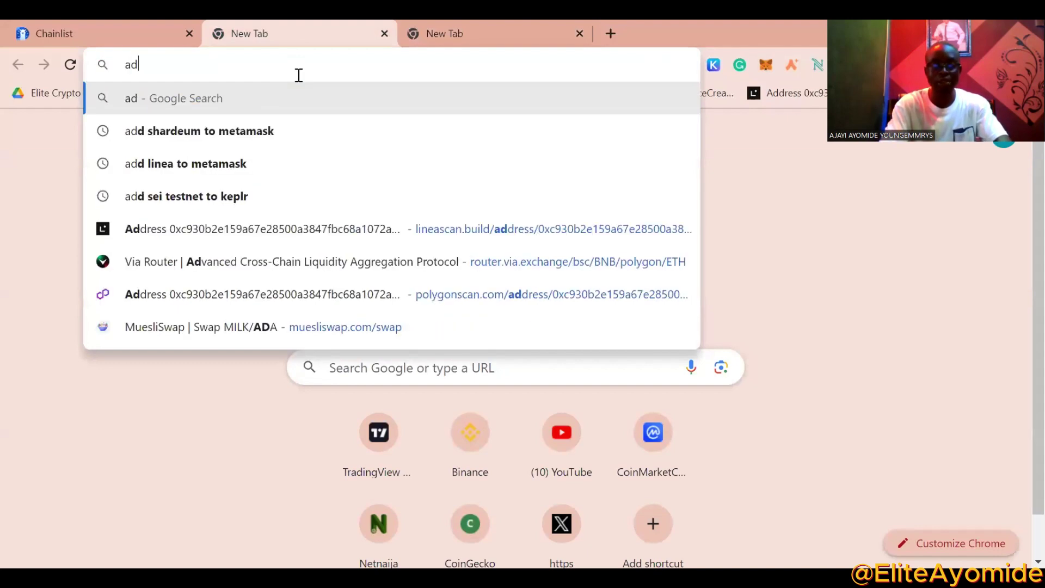
pyautogui.write('d shardeum')
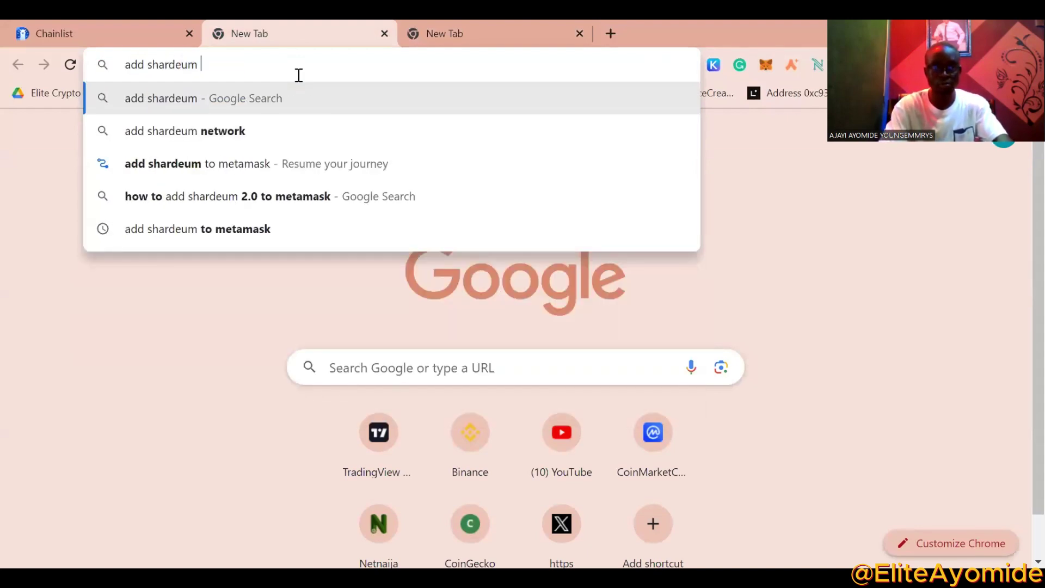
pyautogui.write(' dapp ')
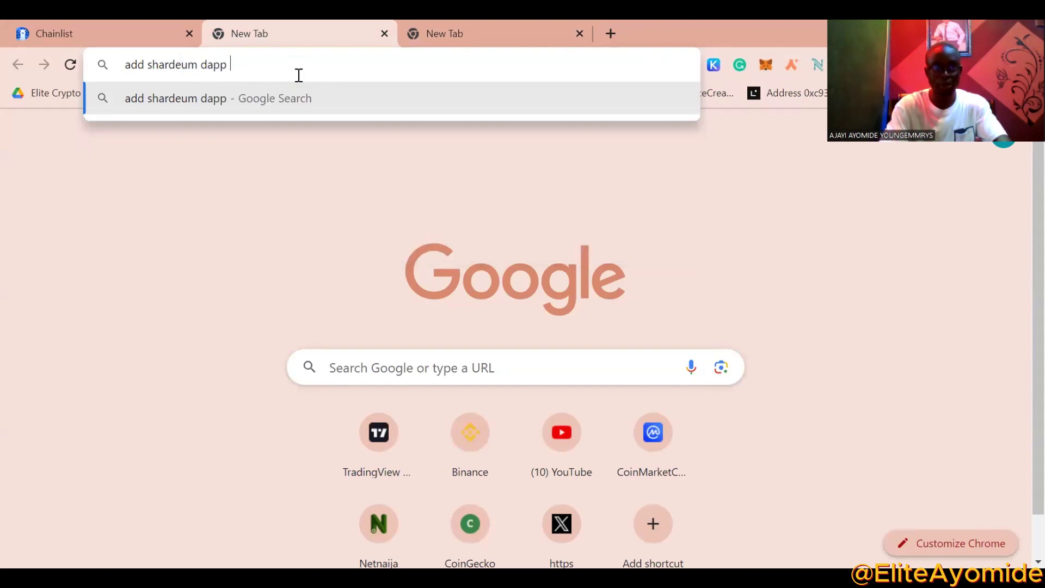
pyautogui.write('1x t')
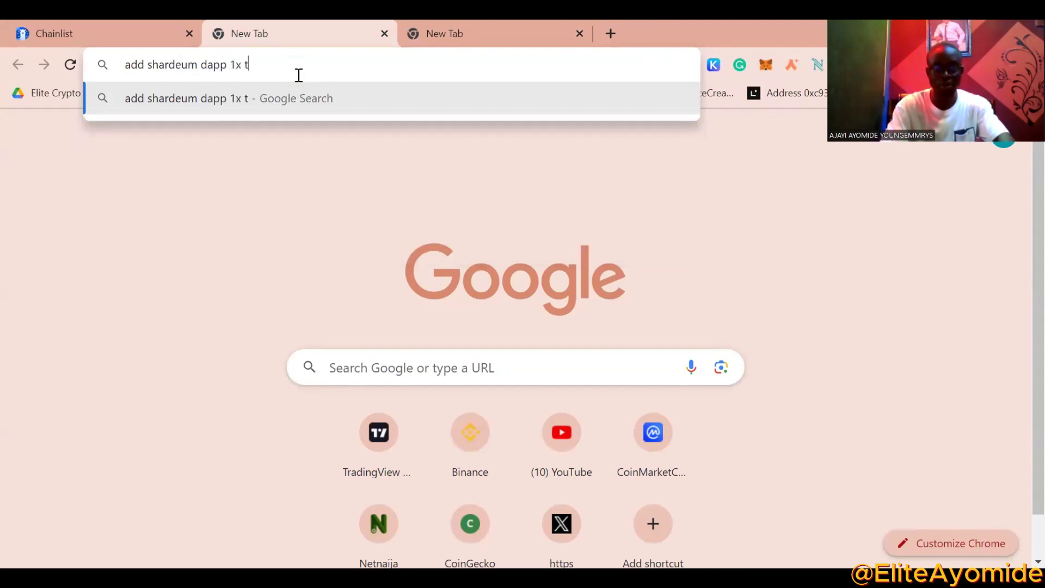
pyautogui.write('o metamask&oq=add+shardeum+dapp+1x+to+...')
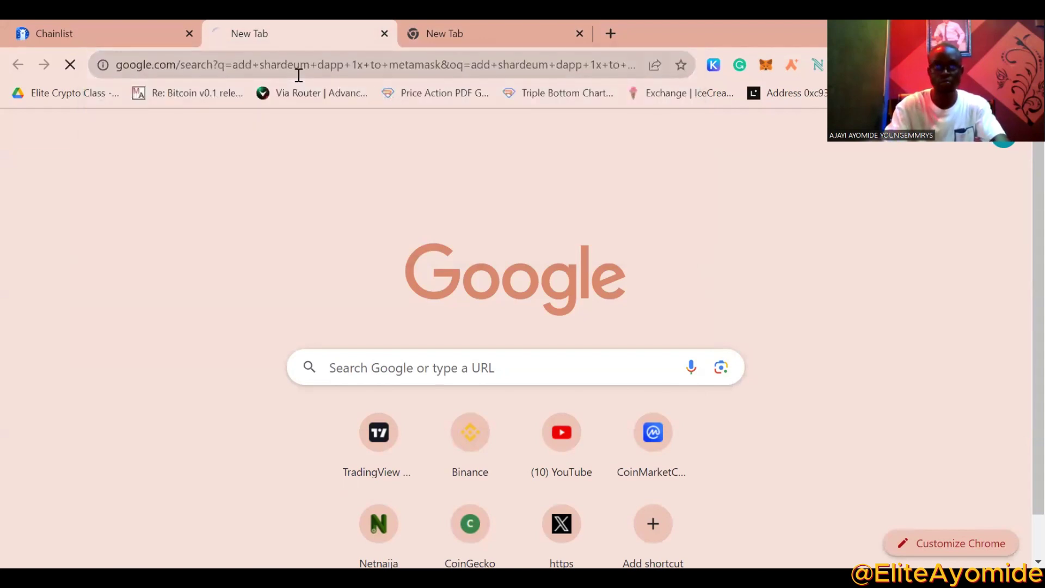
pyautogui.press('Return')
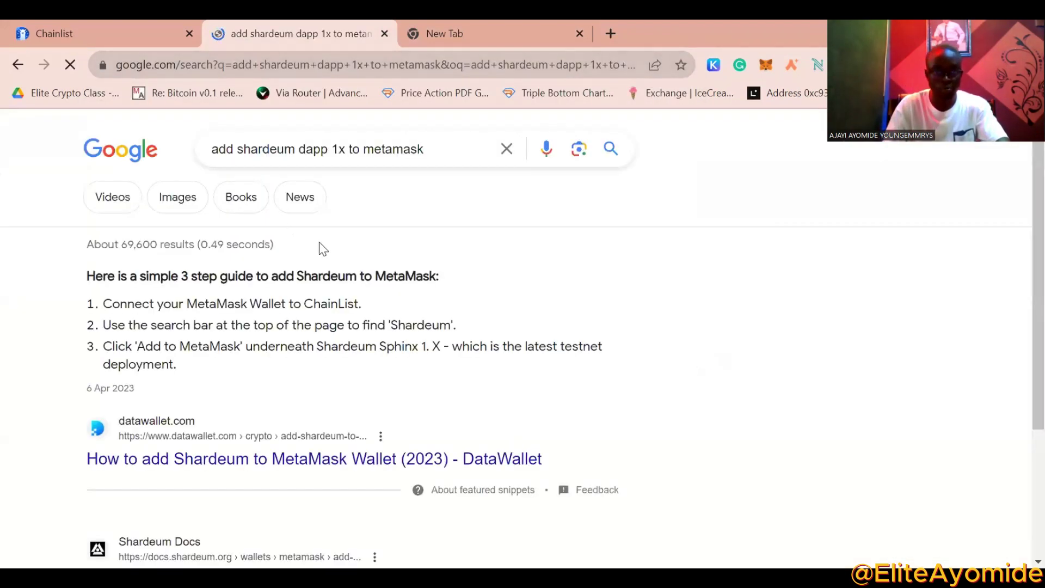
# Check in MetaMask's network list which Shardeum network is selected.
pyautogui.click(767, 63)
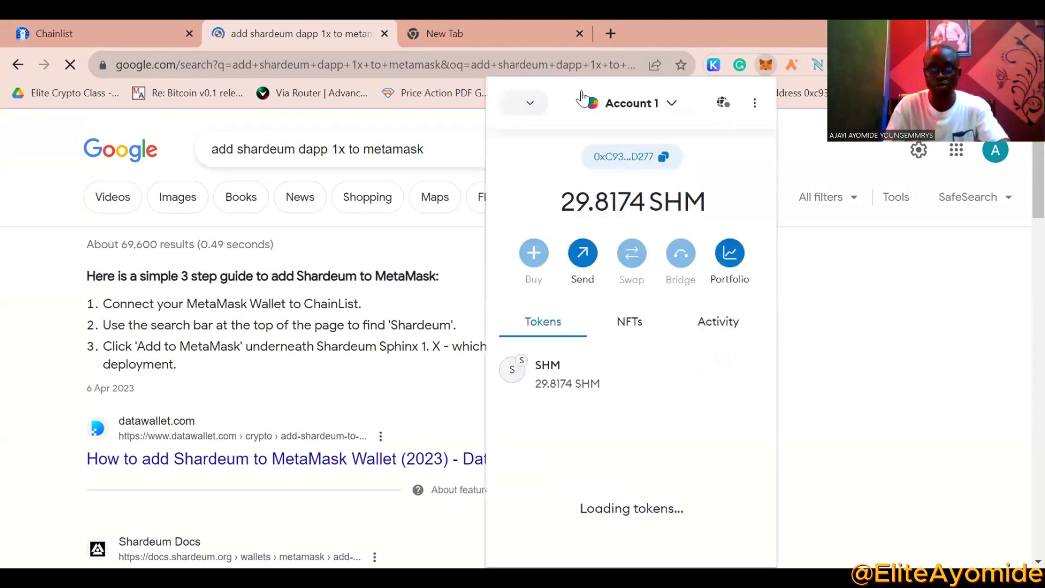
pyautogui.click(531, 104)
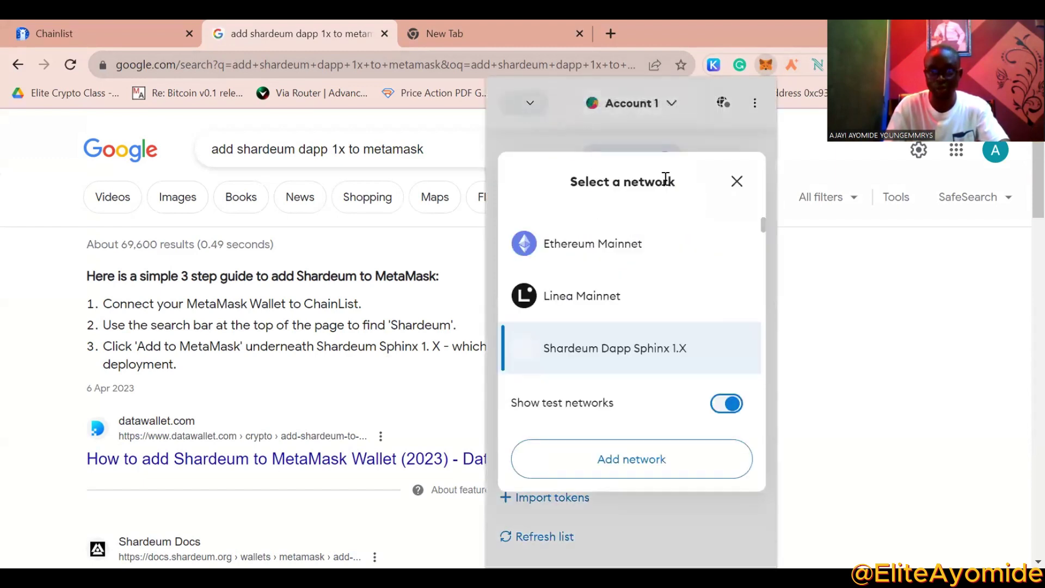
pyautogui.click(737, 182)
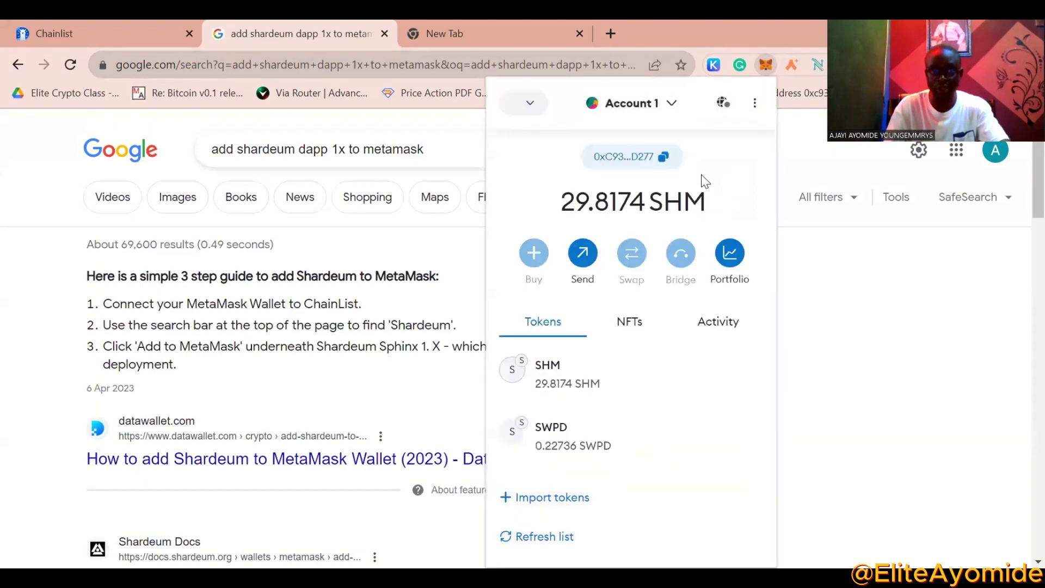
# Search Google for "shardeum dapps sphinx x metamask" and open the Shardeum Docs Network Endpoints page.
pyautogui.click(397, 58)
pyautogui.write('shardeum dapps sphinx x metamask')
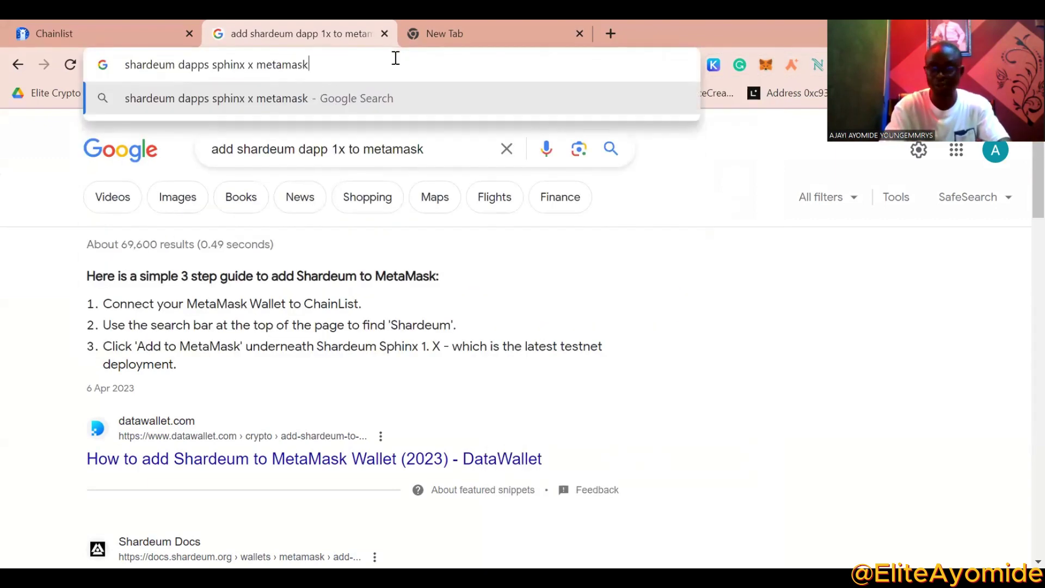
pyautogui.press('Return')
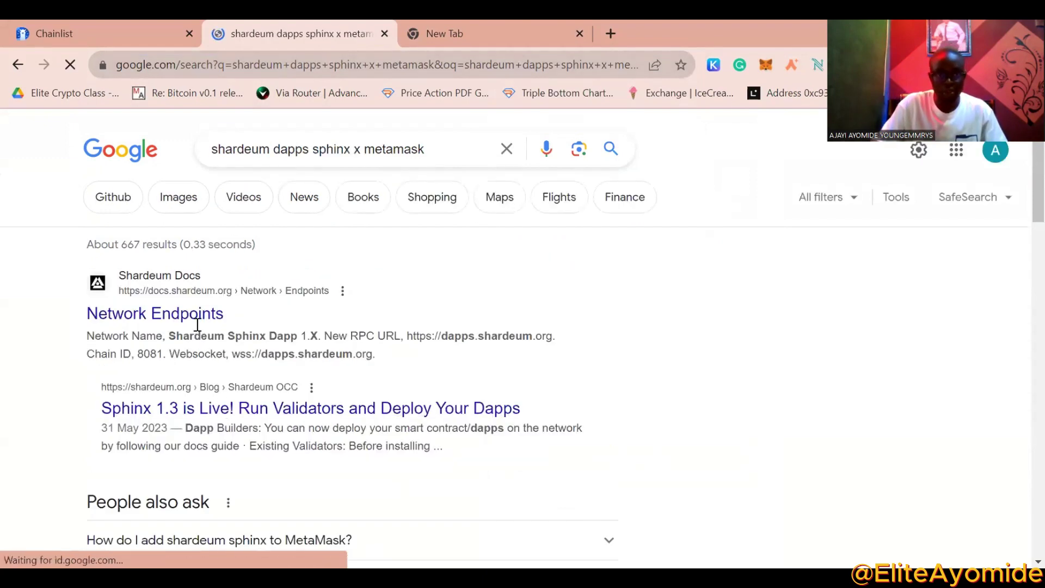
pyautogui.scroll(-6, 412, 357)
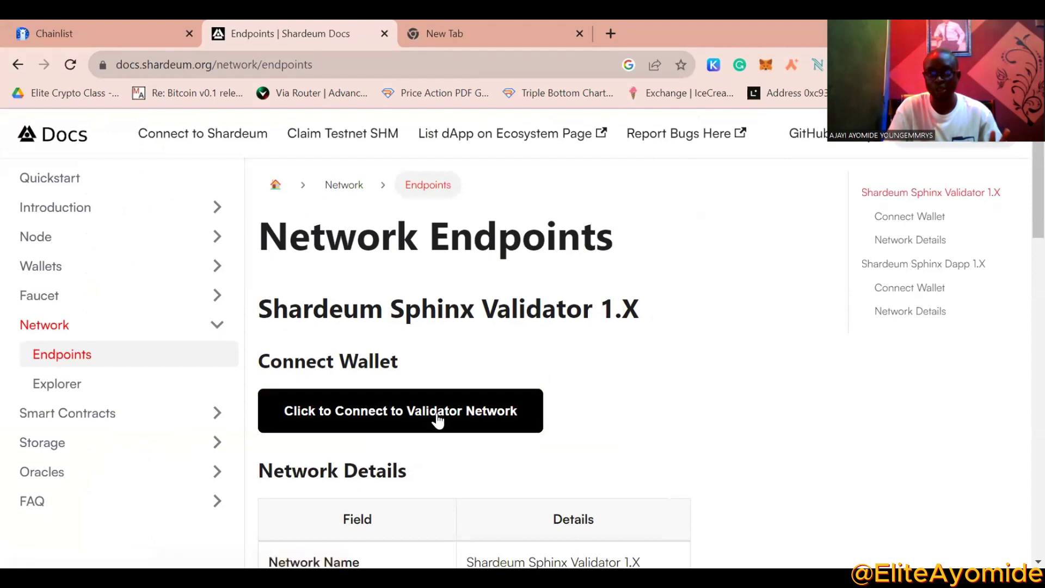
# Request wallet connections to the Shardeum Sphinx Validator 1.X and Dapp 1.X networks from the docs page, dismissing the alerts.
pyautogui.click(439, 419)
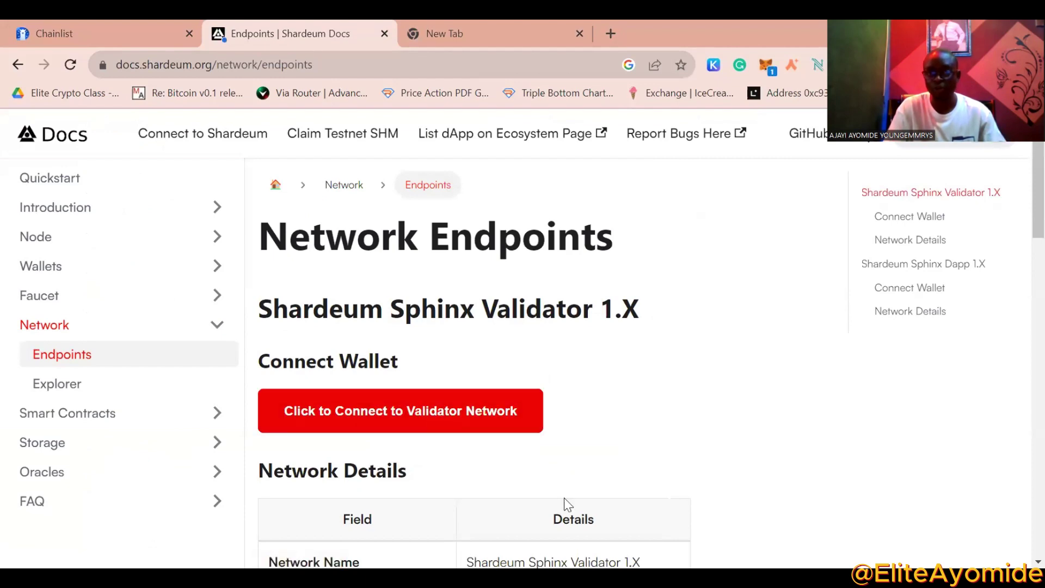
pyautogui.scroll(-10, 566, 479)
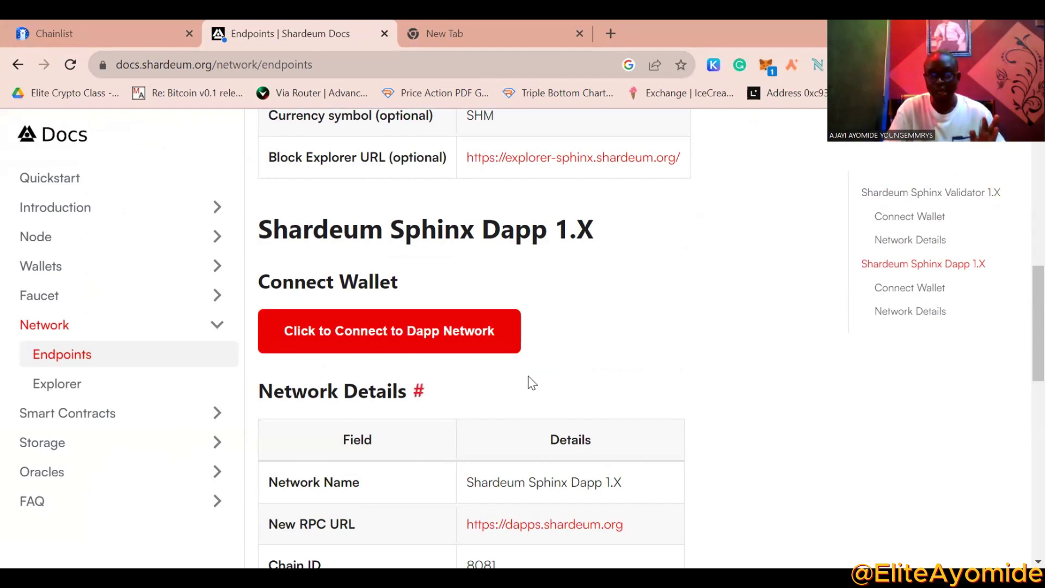
pyautogui.click(423, 346)
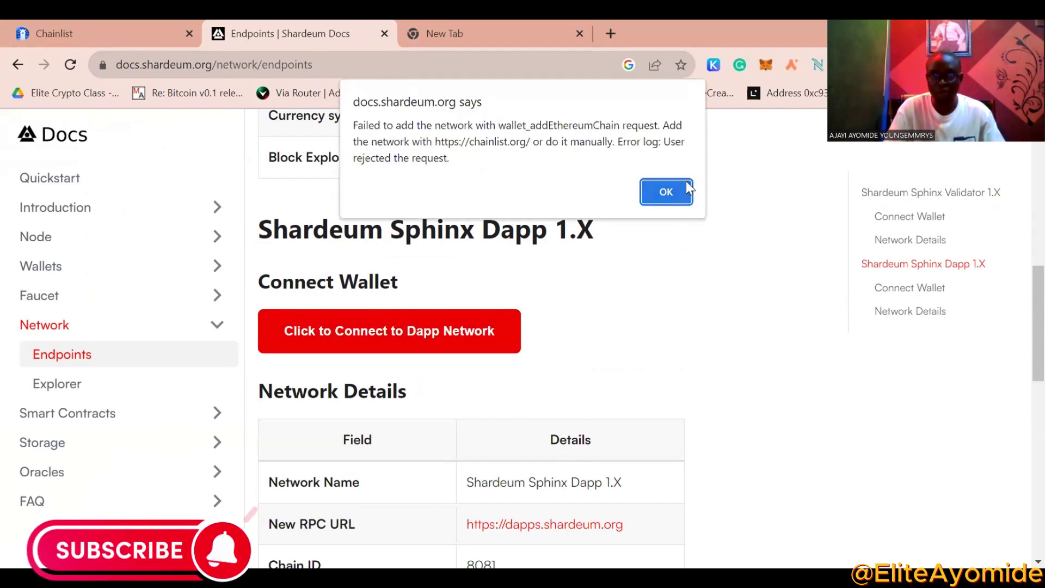
pyautogui.click(675, 193)
pyautogui.click(463, 342)
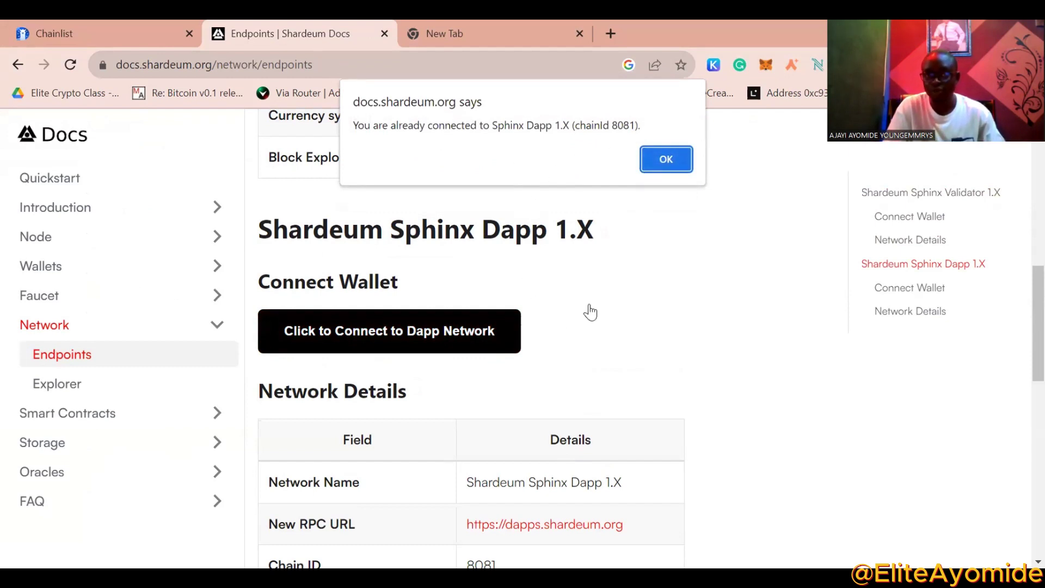
pyautogui.click(664, 169)
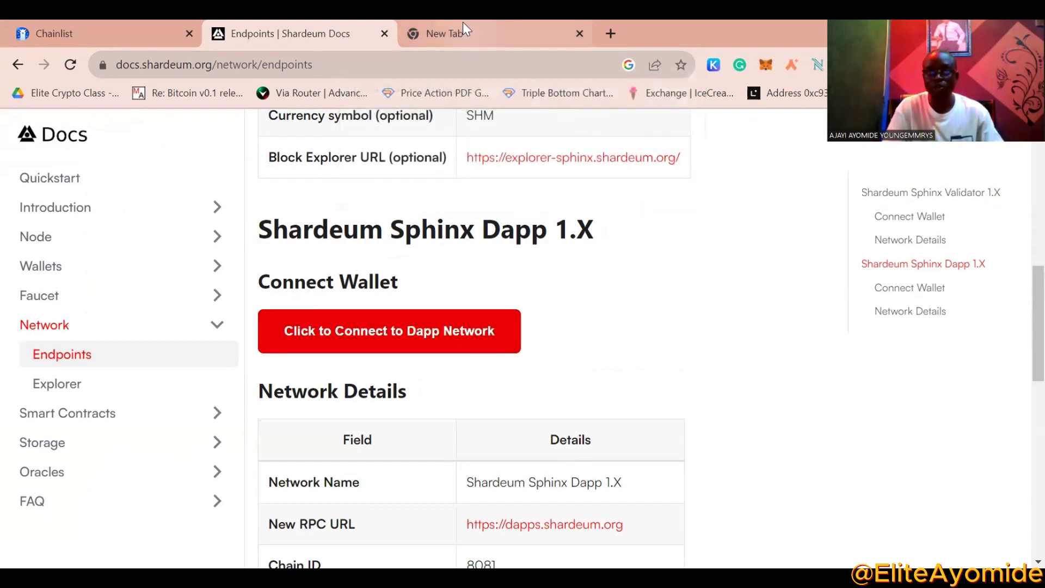
# Load discord.com in the empty browser tab.
pyautogui.click(460, 32)
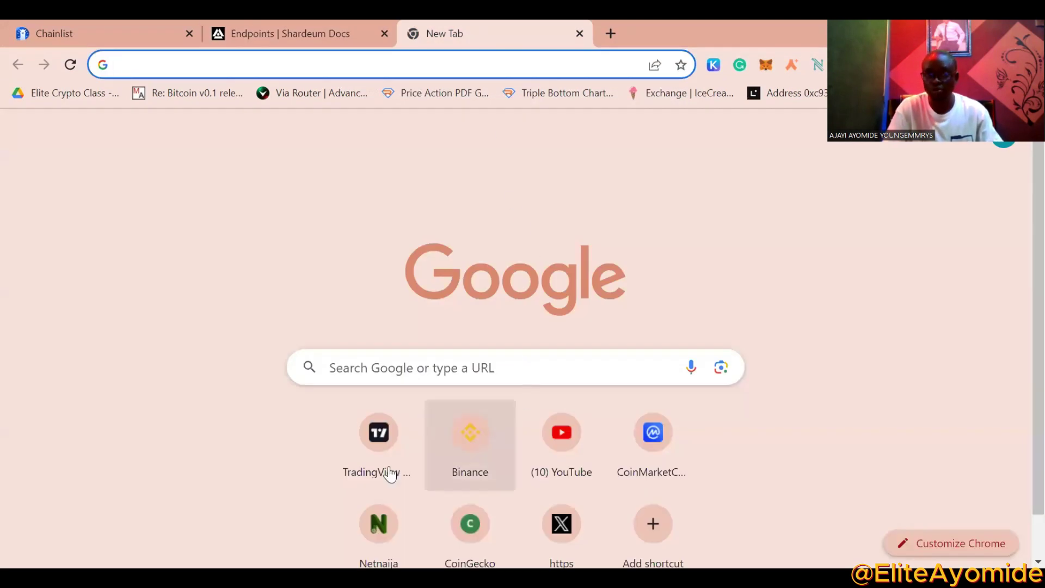
pyautogui.scroll(-1, 525, 361)
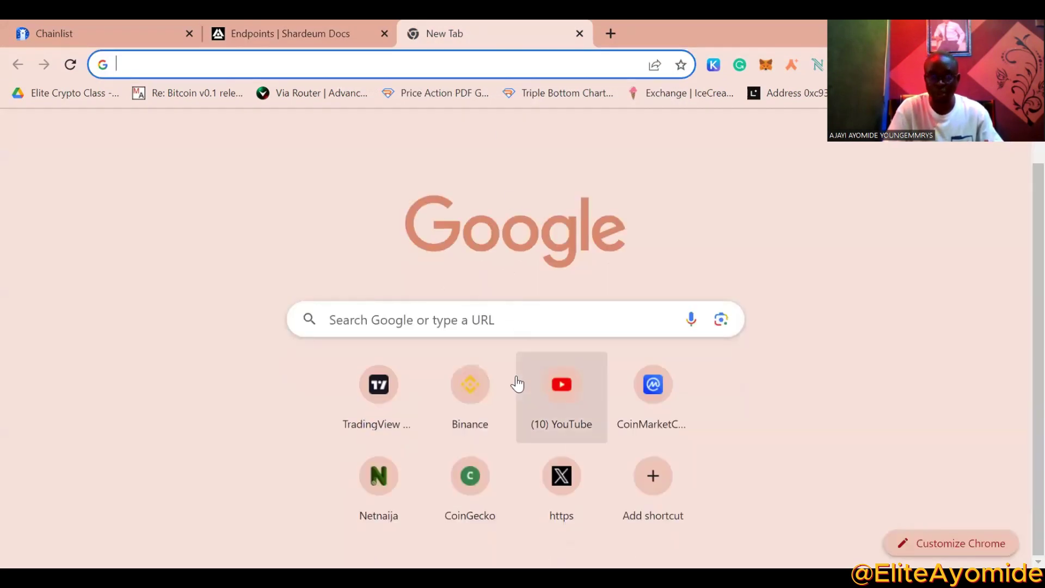
pyautogui.click(273, 64)
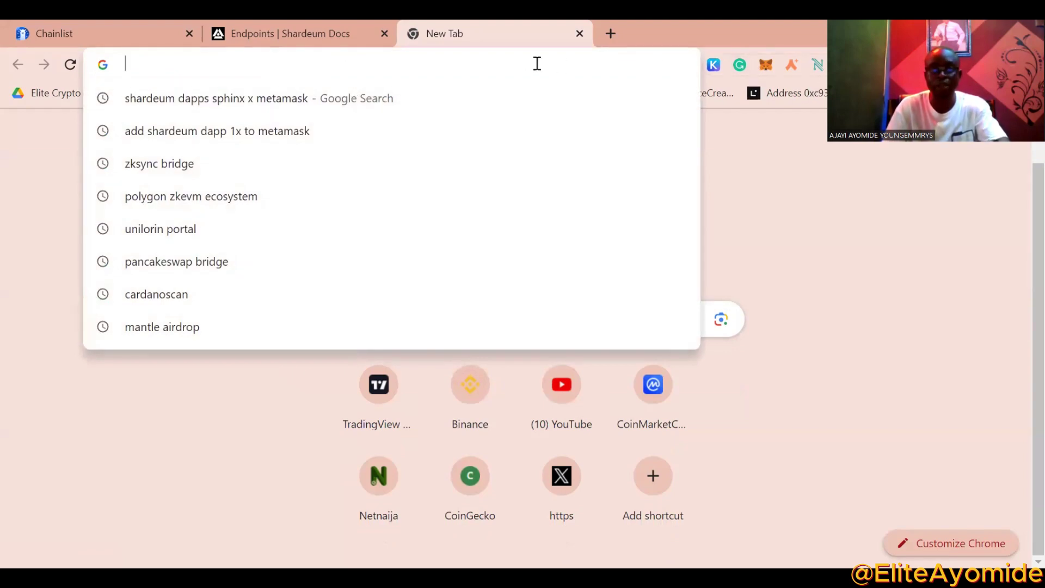
pyautogui.write('discord.com')
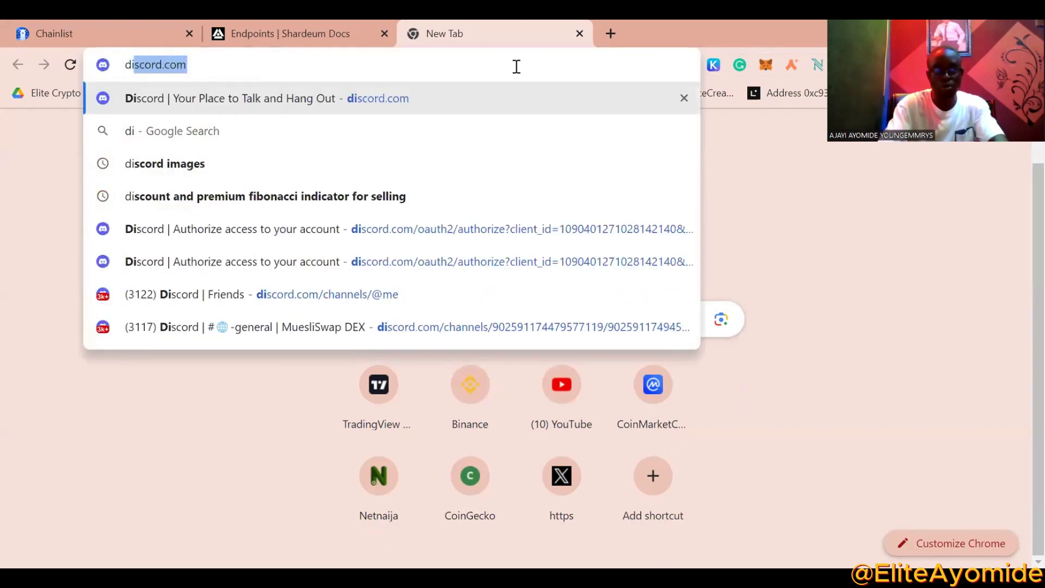
pyautogui.press('Right')
pyautogui.press('Return')
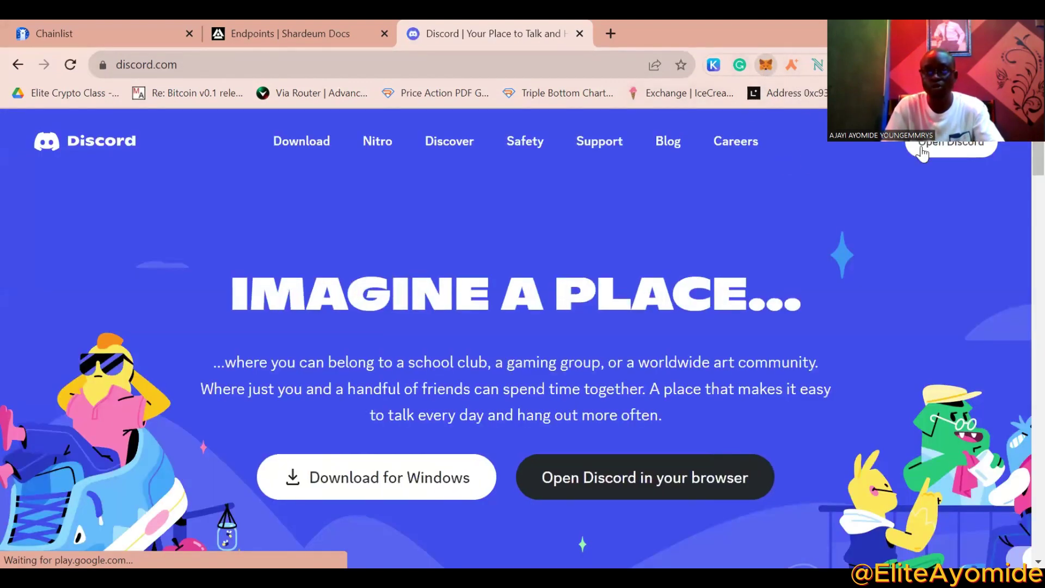
# Copy the wallet address of Account 1 from MetaMask.
pyautogui.click(765, 65)
pyautogui.click(662, 159)
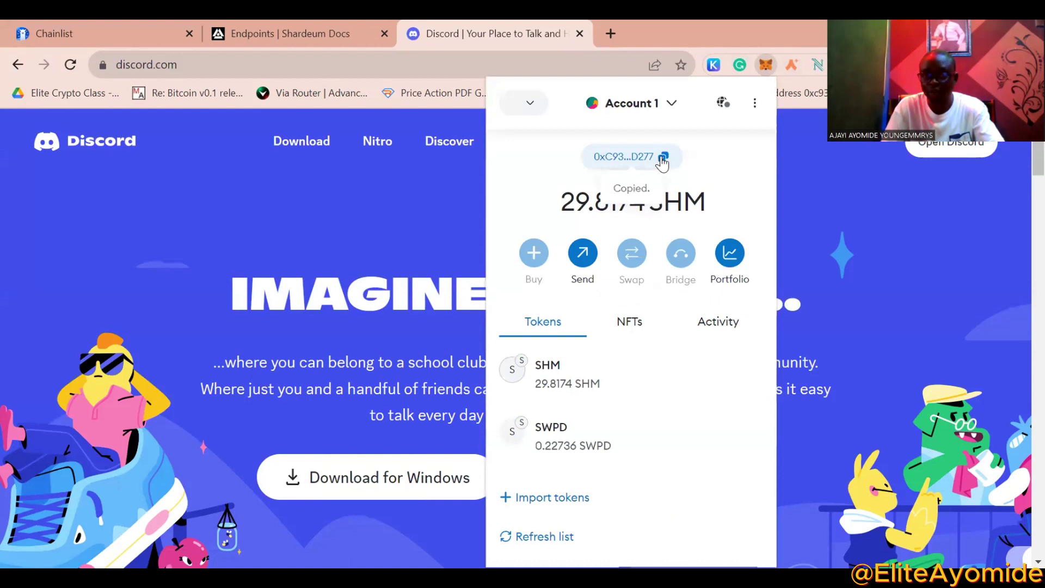
# Launch Discord in the browser and go to the Shardeum server.
pyautogui.click(927, 153)
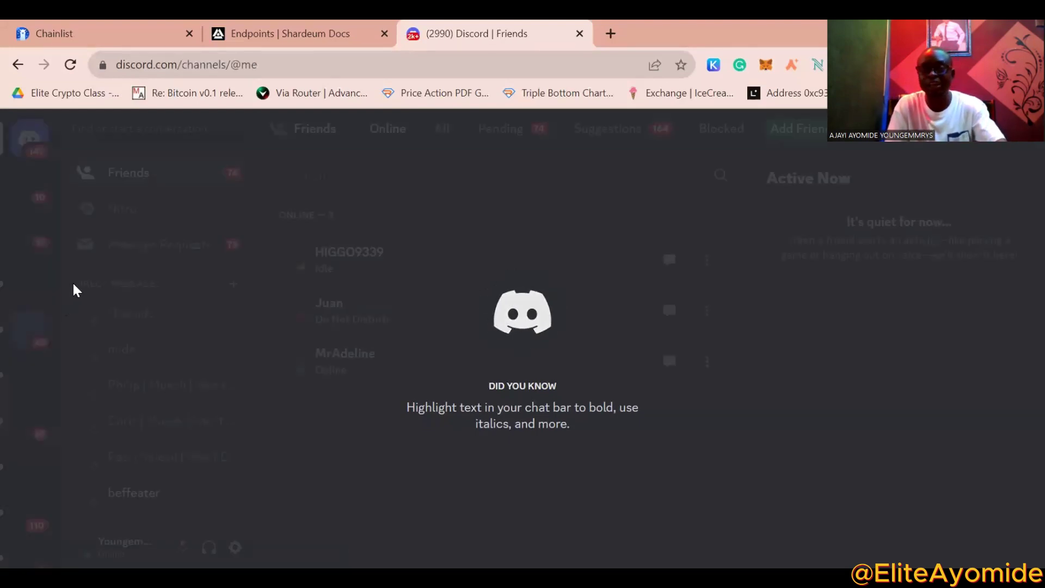
pyautogui.scroll(-10, 13, 316)
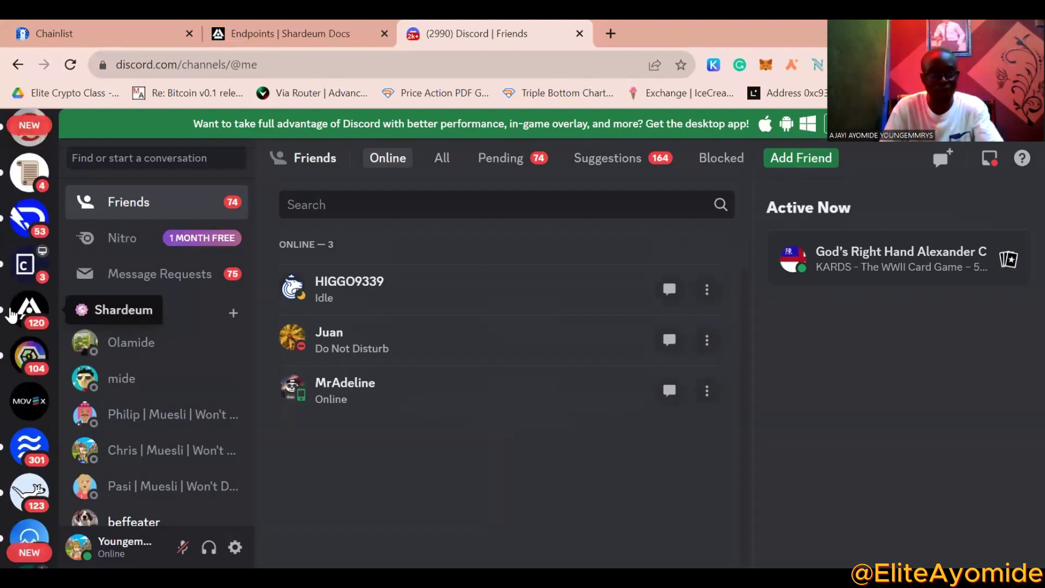
pyautogui.click(31, 321)
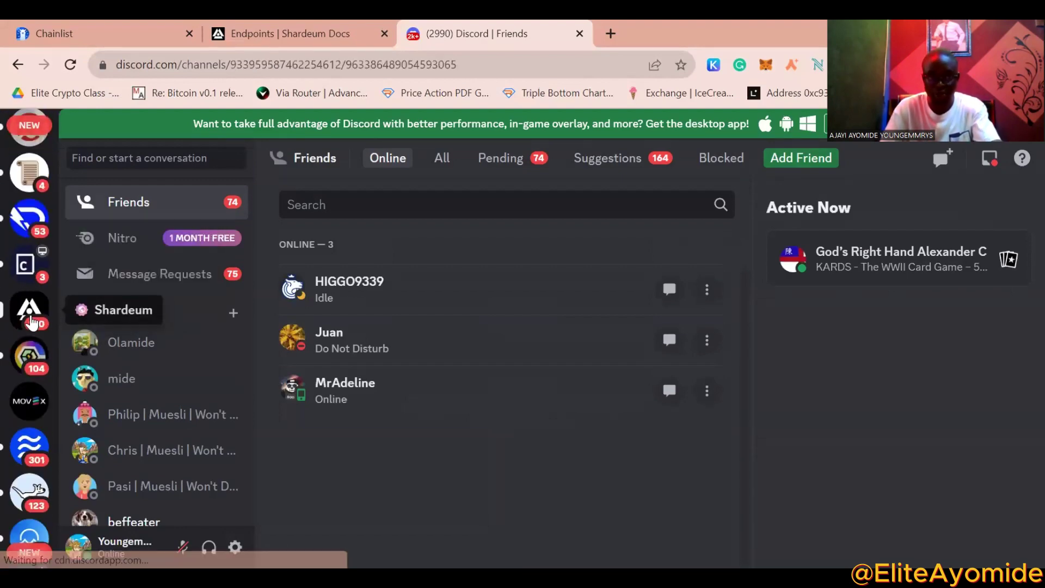
# Open the validator-faucet-1·5 channel in the server's Sphinx Validator section.
pyautogui.scroll(-5, 95, 369)
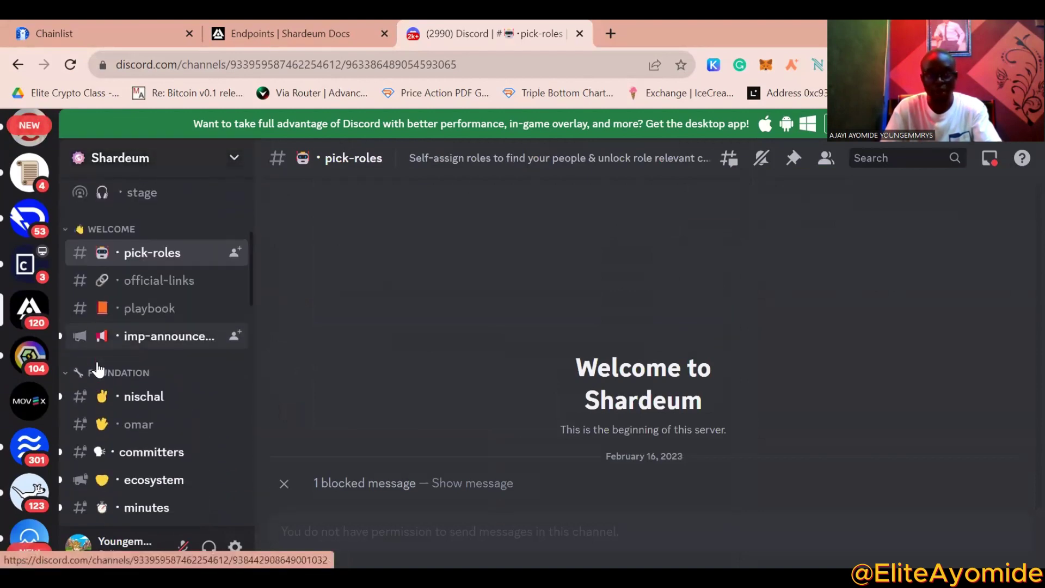
pyautogui.scroll(-3, 166, 262)
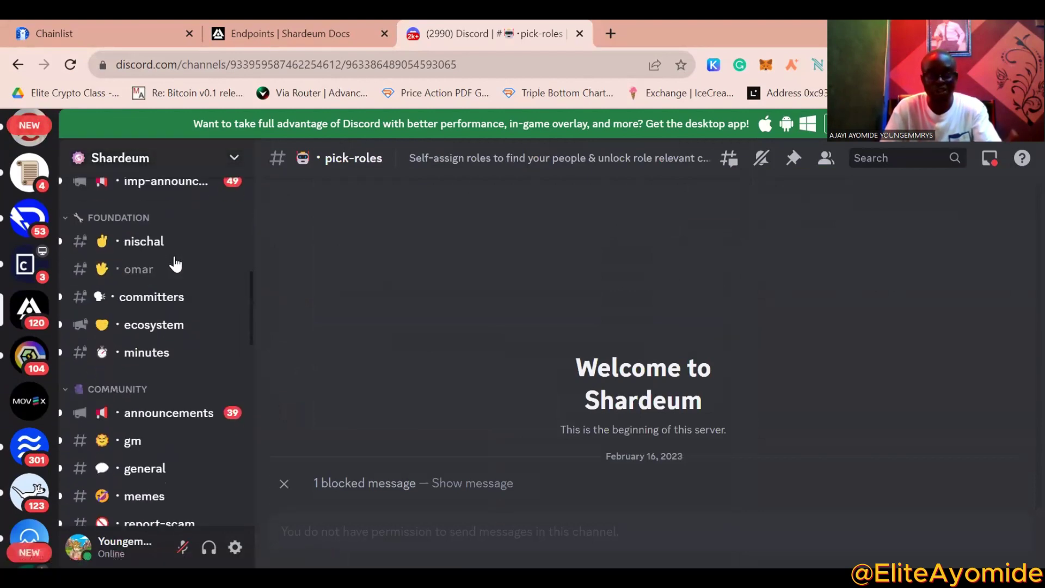
pyautogui.scroll(-5, 175, 265)
pyautogui.scroll(-8, 175, 267)
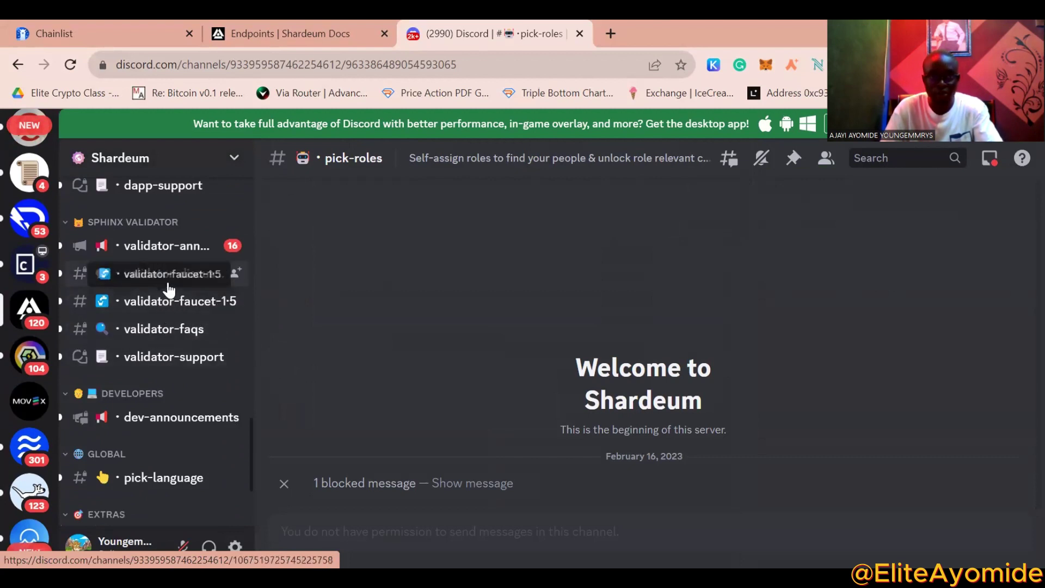
pyautogui.scroll(3, 166, 300)
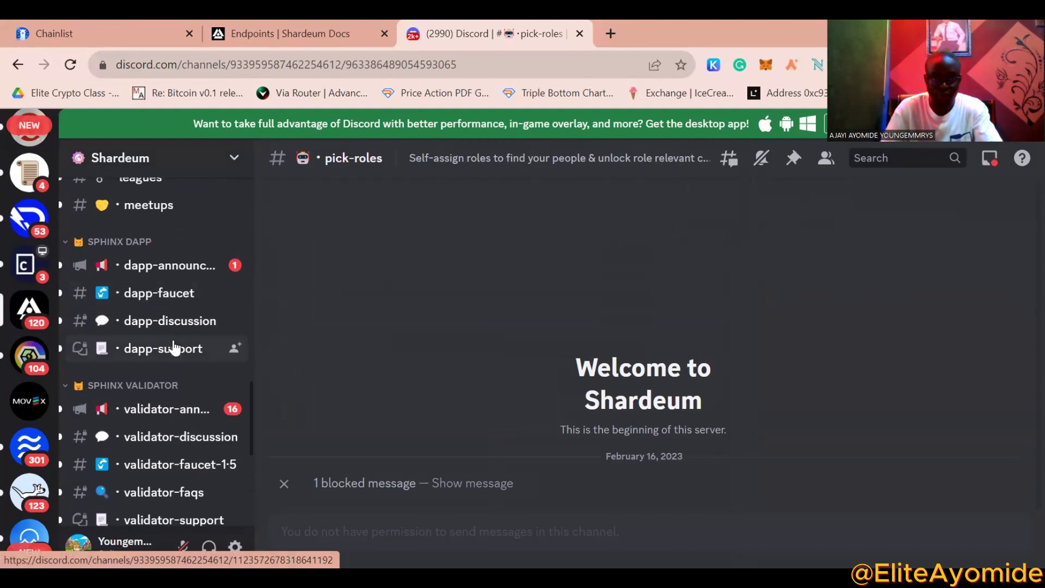
pyautogui.scroll(-3, 179, 370)
pyautogui.click(183, 305)
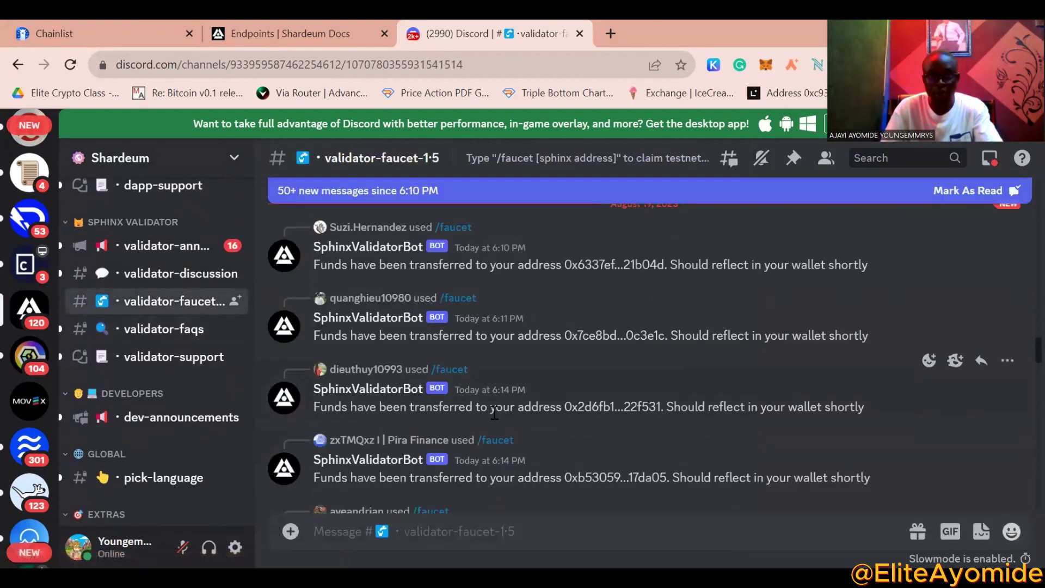
# Claim testnet tokens by sending SphinxValidatorBot's /faucet command with the copied wallet address.
pyautogui.scroll(-5, 497, 405)
pyautogui.scroll(-10, 621, 381)
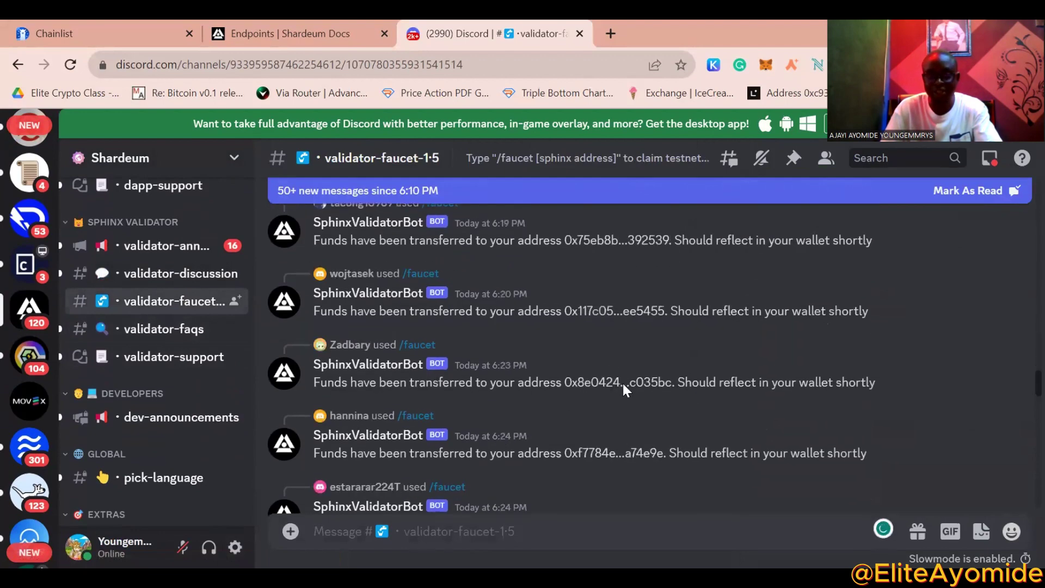
pyautogui.scroll(-10, 623, 393)
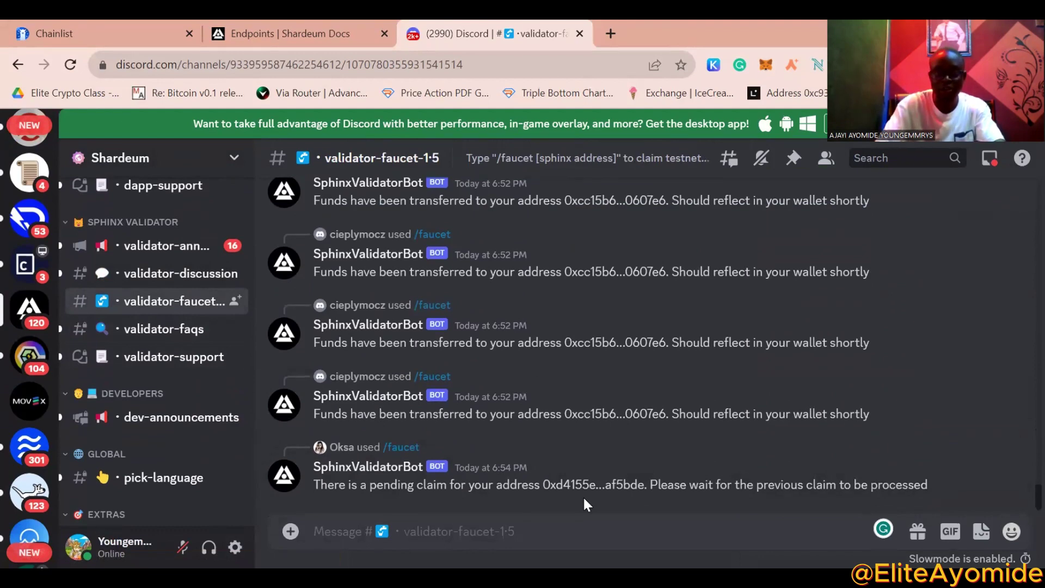
pyautogui.write('/')
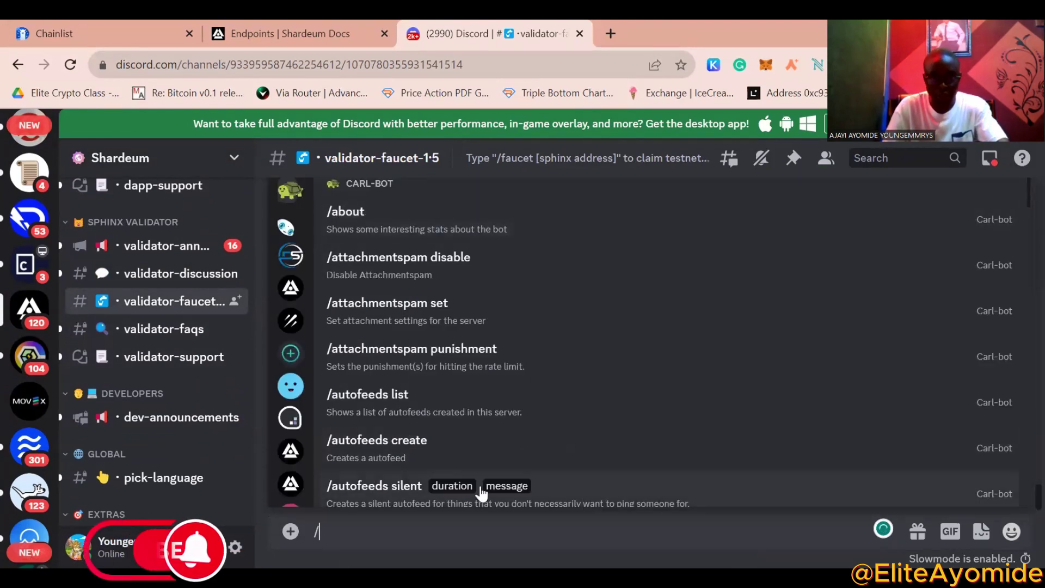
pyautogui.write('f')
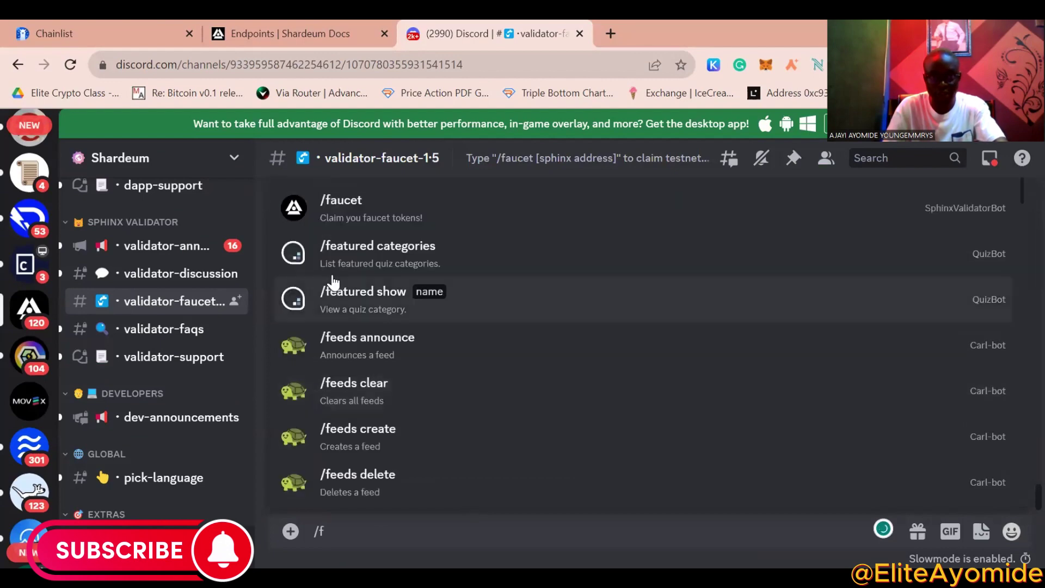
pyautogui.click(394, 217)
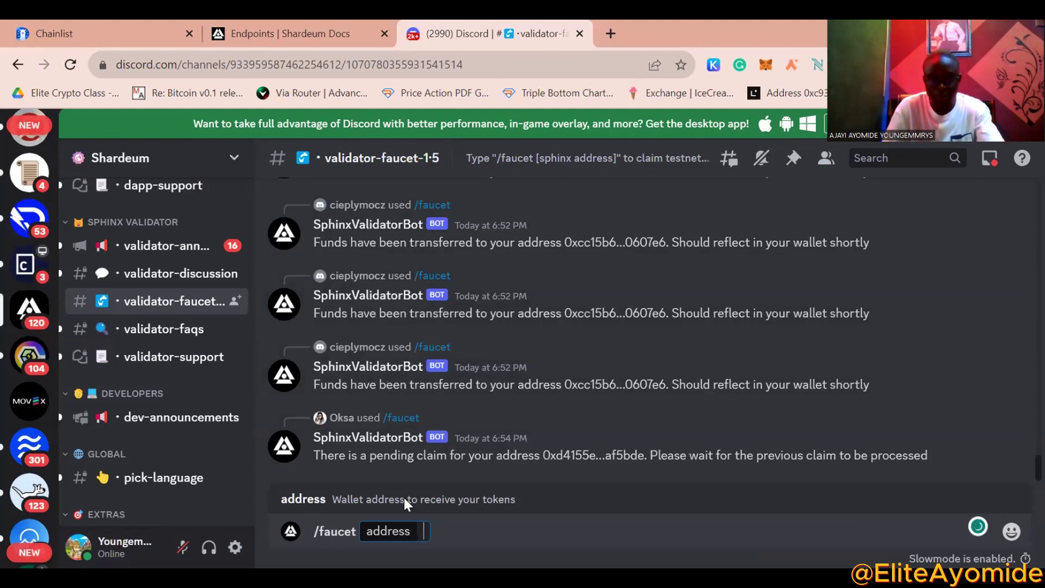
pyautogui.hotkey('ctrl', 'v')
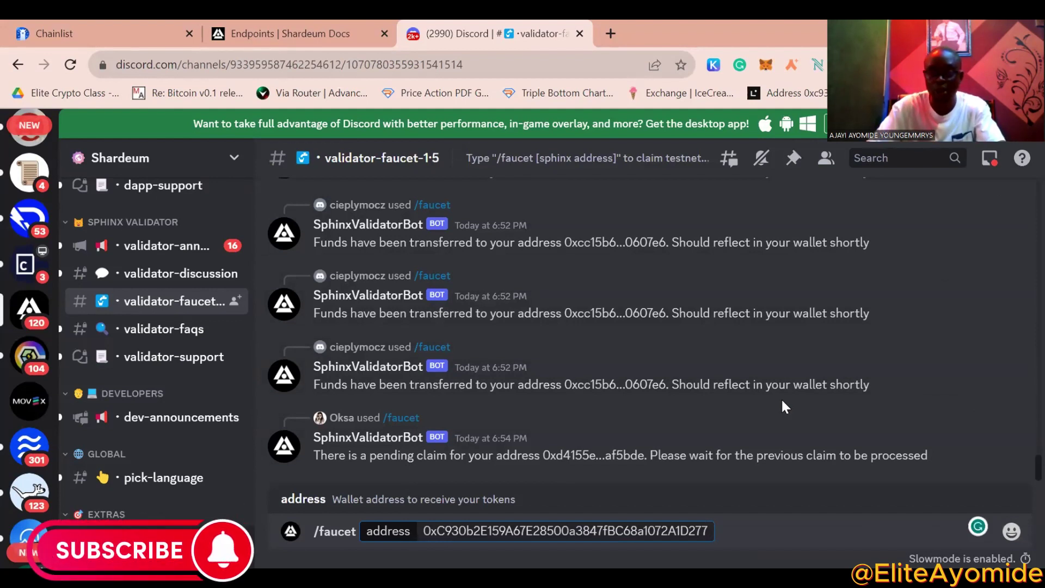
pyautogui.press('Return')
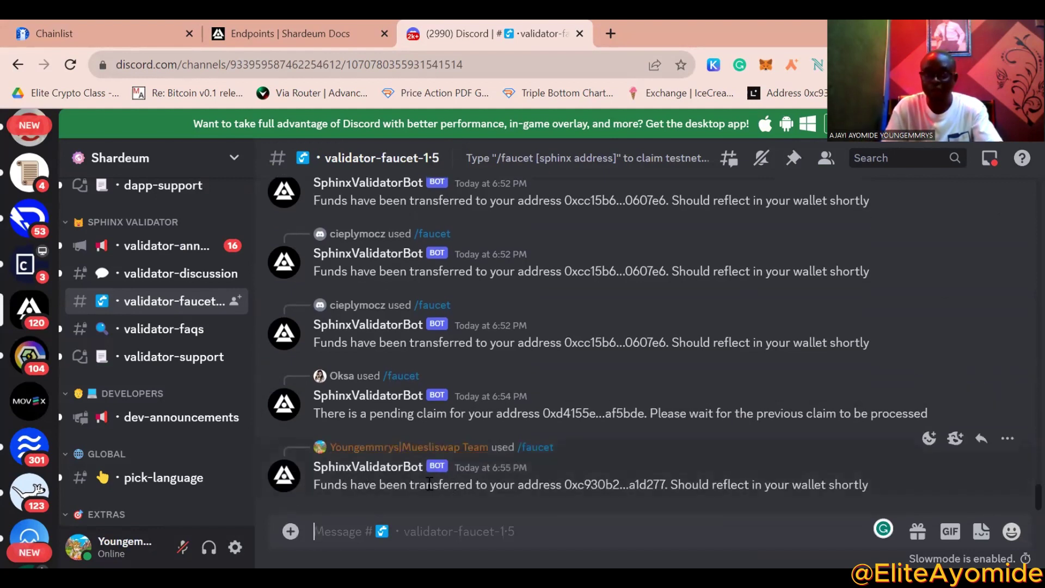
# Review the bot's faucet reply, then check the MetaMask balance, NFTs and tokens.
pyautogui.moveTo(579, 485); pyautogui.dragTo(849, 486)
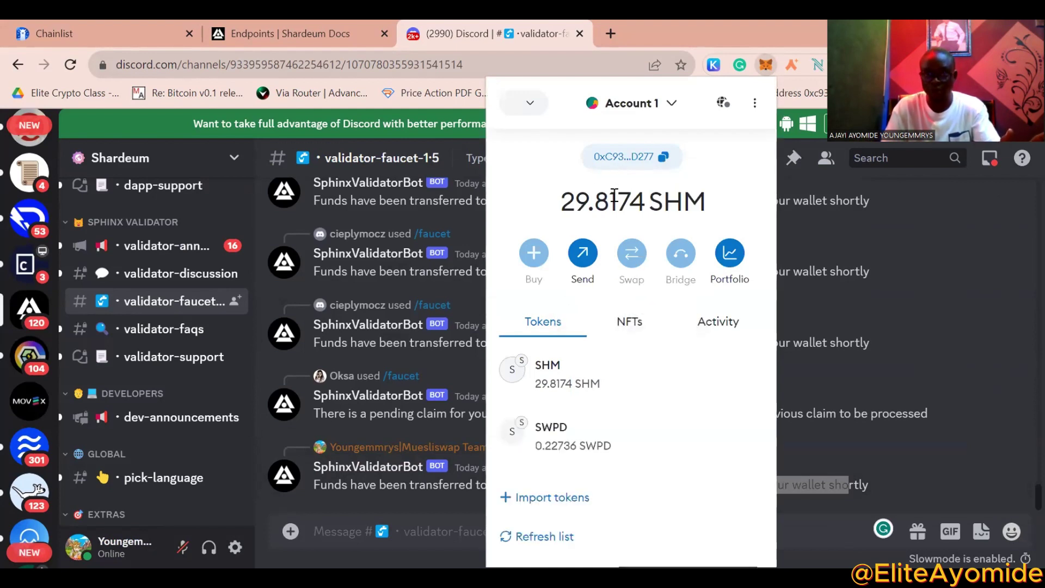
pyautogui.click(634, 332)
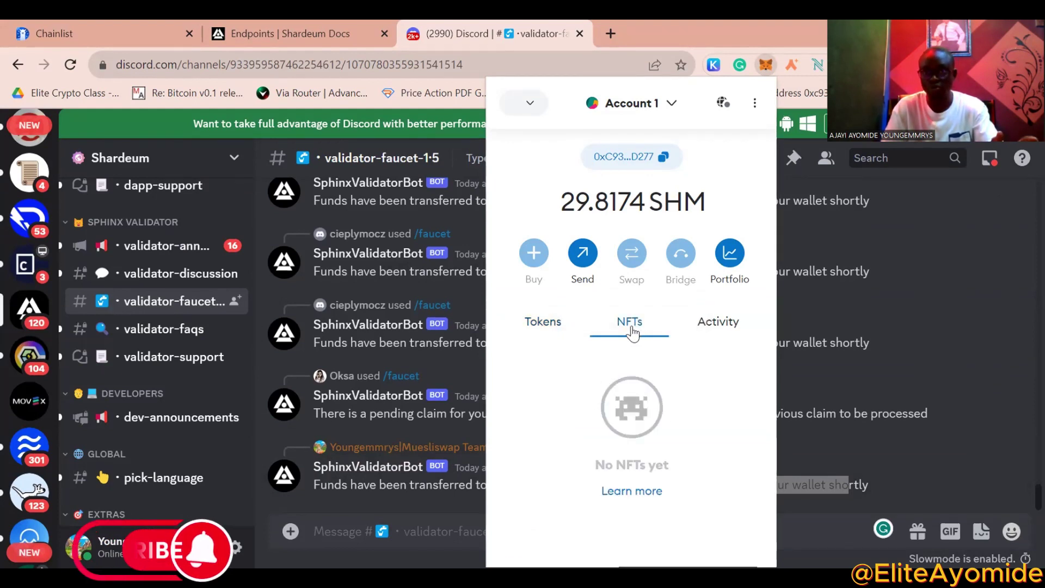
pyautogui.click(551, 327)
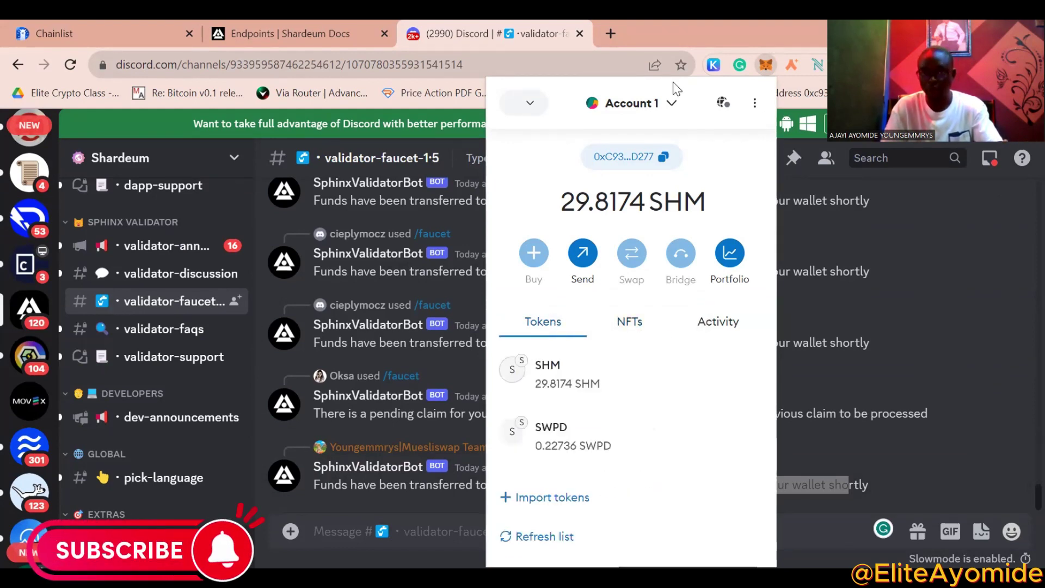
# Close the wallet and open the IceCreamSwap exchange in a new browser tab.
pyautogui.click(643, 19)
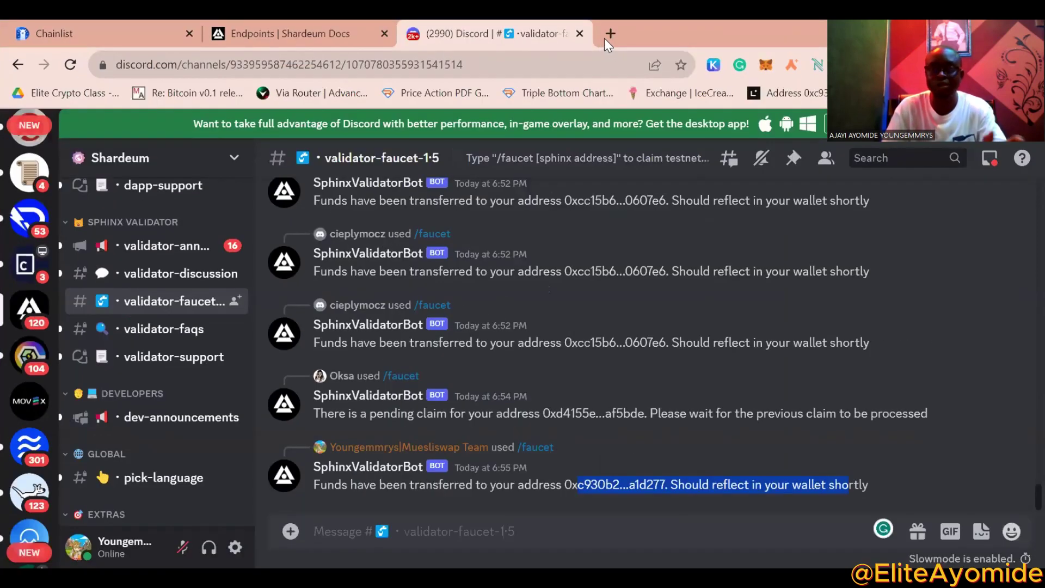
pyautogui.doubleClick(604, 38)
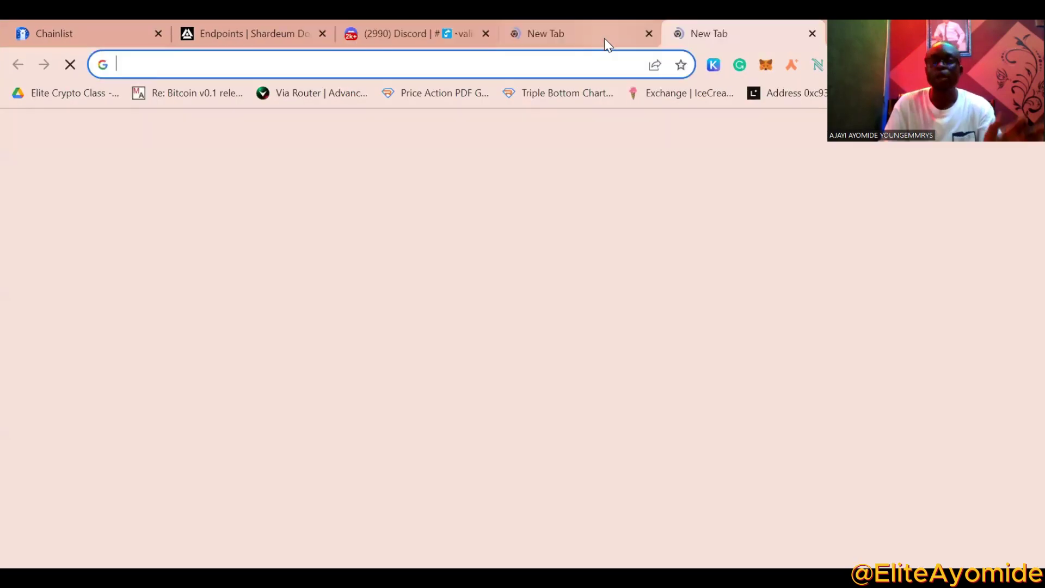
pyautogui.click(577, 32)
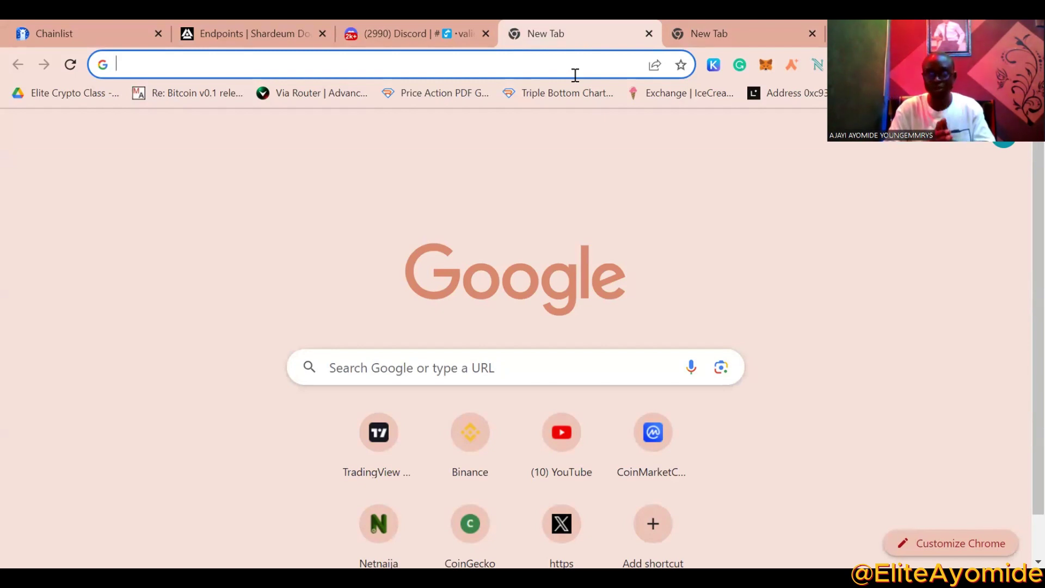
pyautogui.click(658, 93)
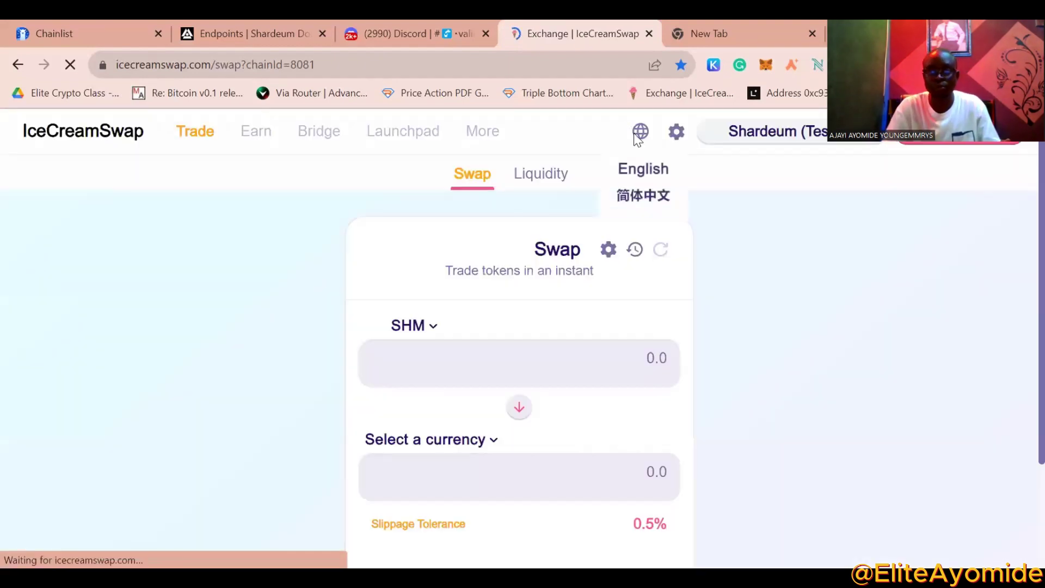
# Check the exchange's list of networks for the selected Shardeum (Testnet).
pyautogui.moveTo(806, 144)
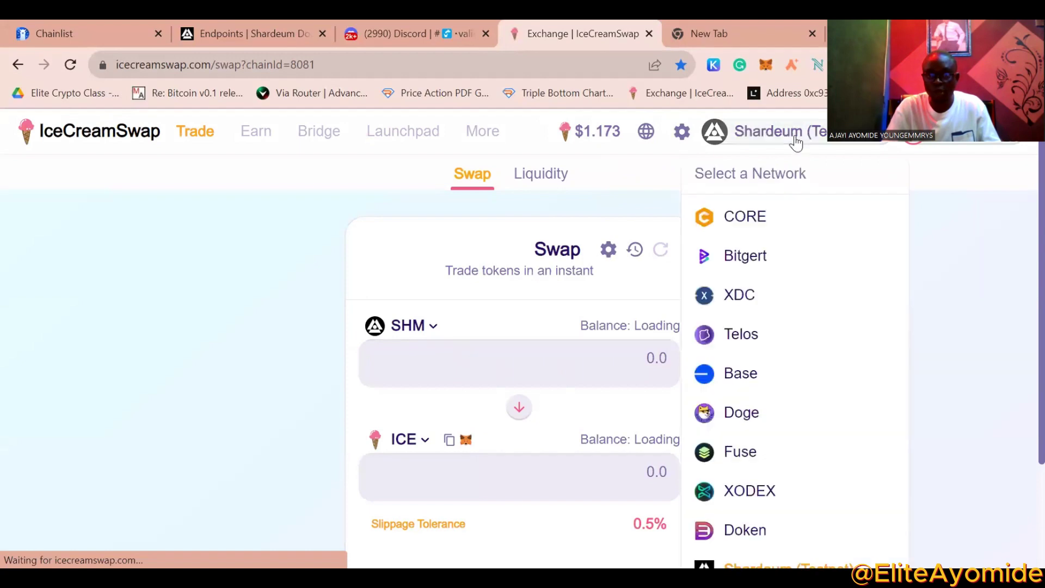
pyautogui.scroll(-2, 790, 297)
pyautogui.scroll(-1, 791, 321)
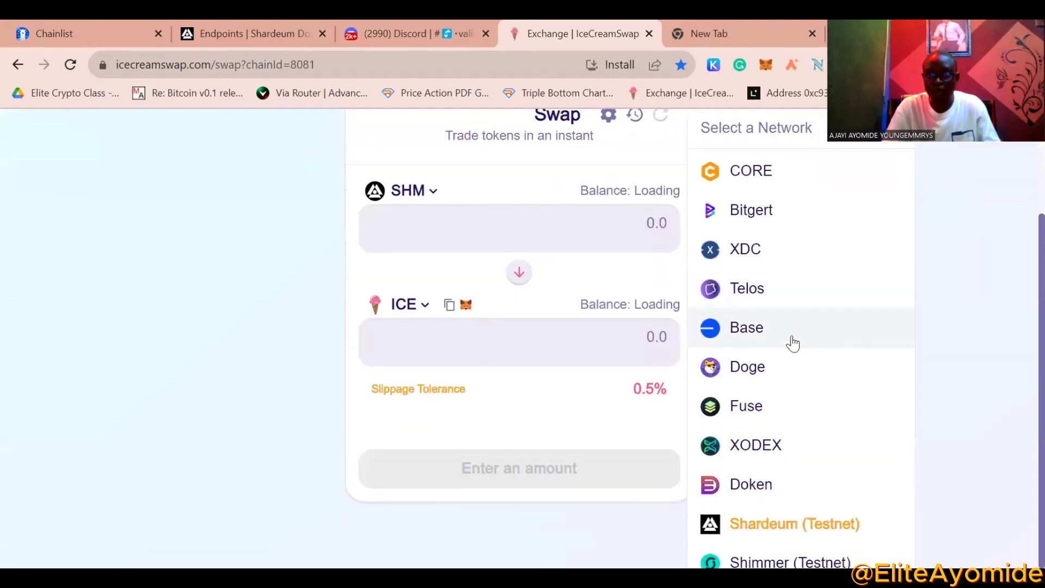
pyautogui.scroll(3, 792, 354)
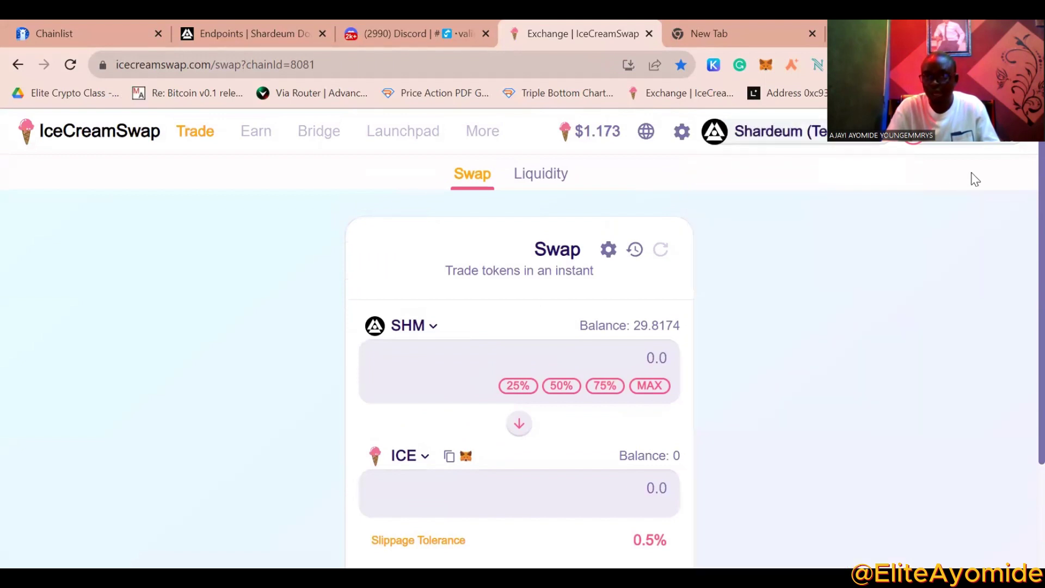
# Disconnect the wallet from IceCreamSwap and reconnect it using MetaMask.
pyautogui.moveTo(953, 134)
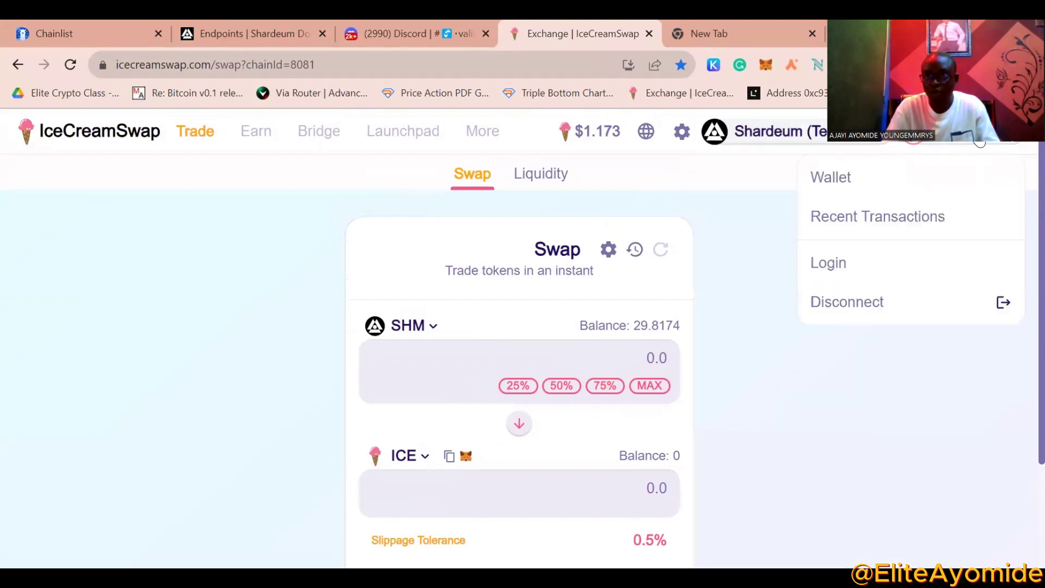
pyautogui.click(862, 303)
pyautogui.click(919, 142)
pyautogui.press('Escape')
pyautogui.click(954, 151)
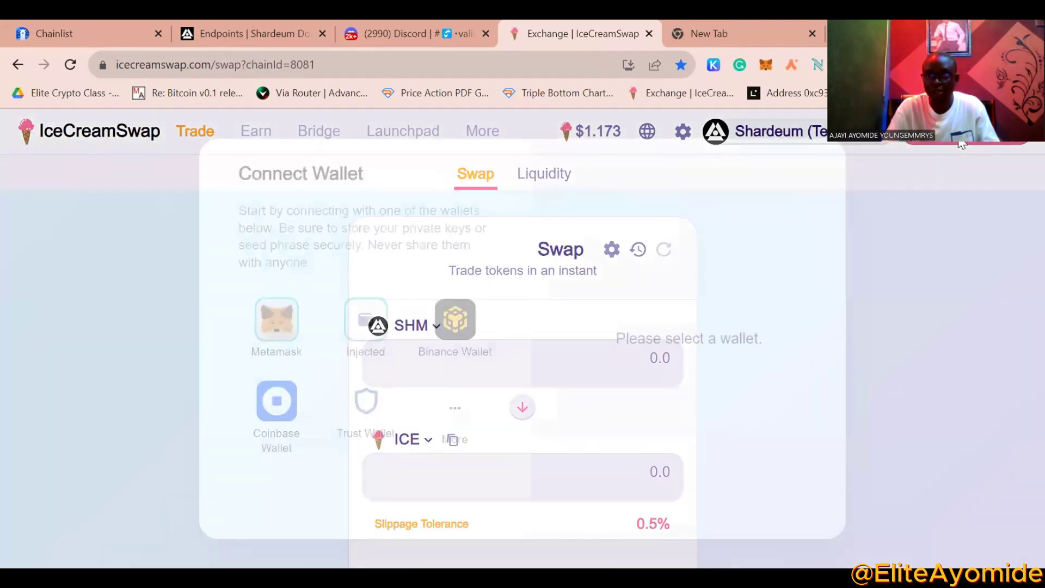
pyautogui.click(267, 342)
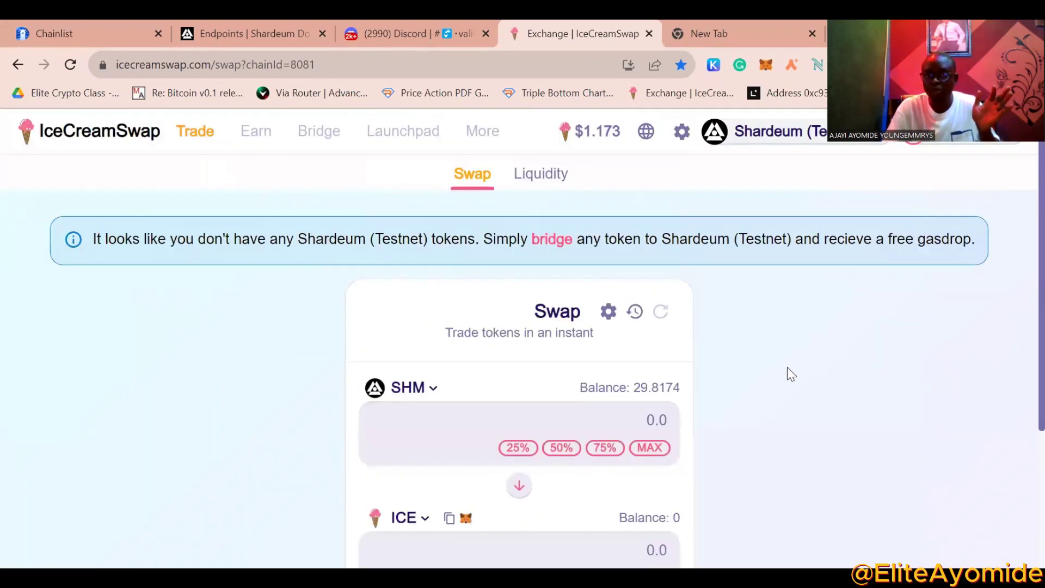
# Swap 5 SHM for ICE on Shardeum (Testnet).
pyautogui.scroll(-2, 783, 341)
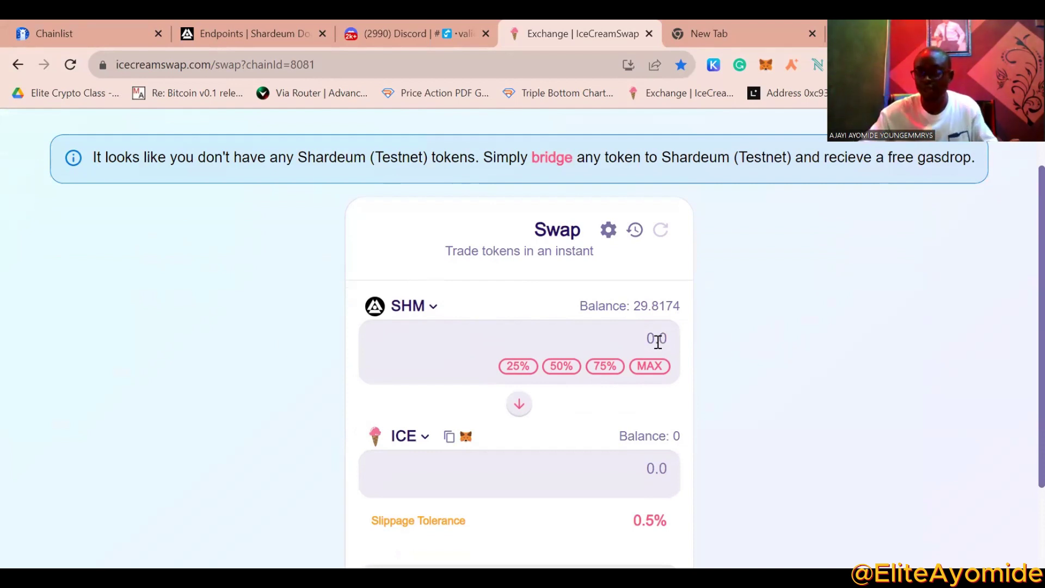
pyautogui.write('5')
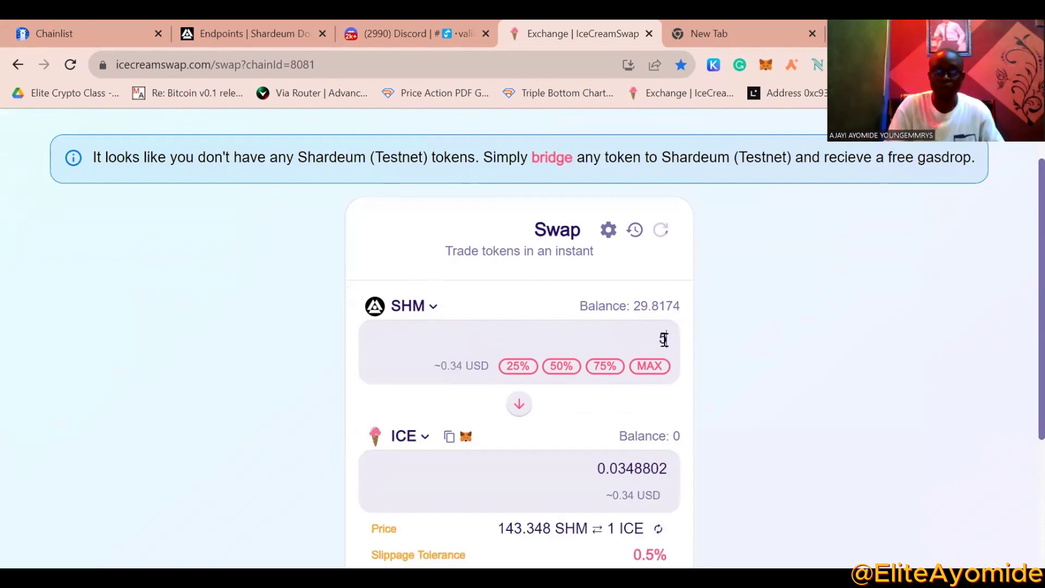
pyautogui.scroll(-2, 544, 381)
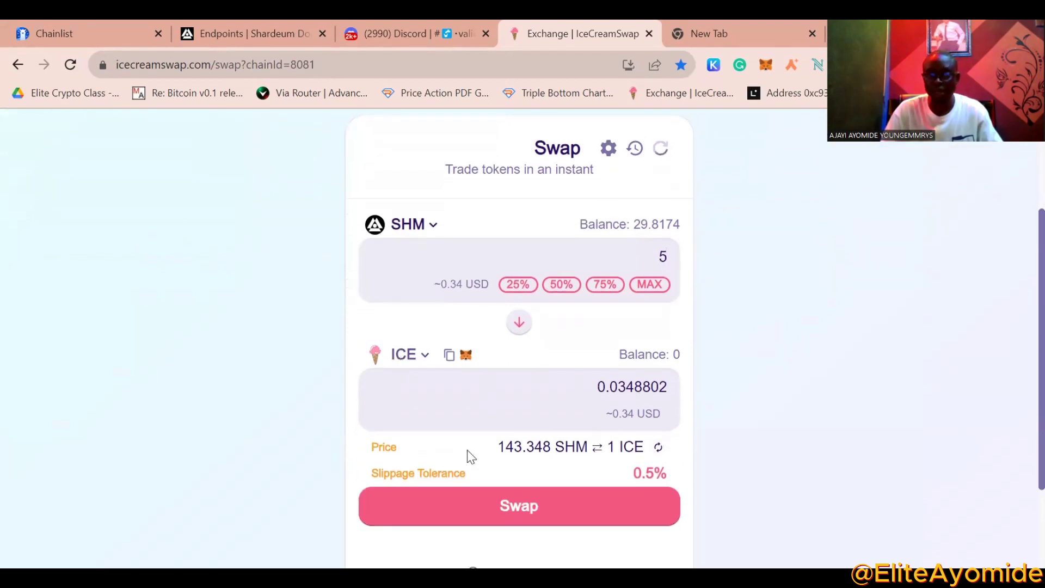
pyautogui.click(489, 505)
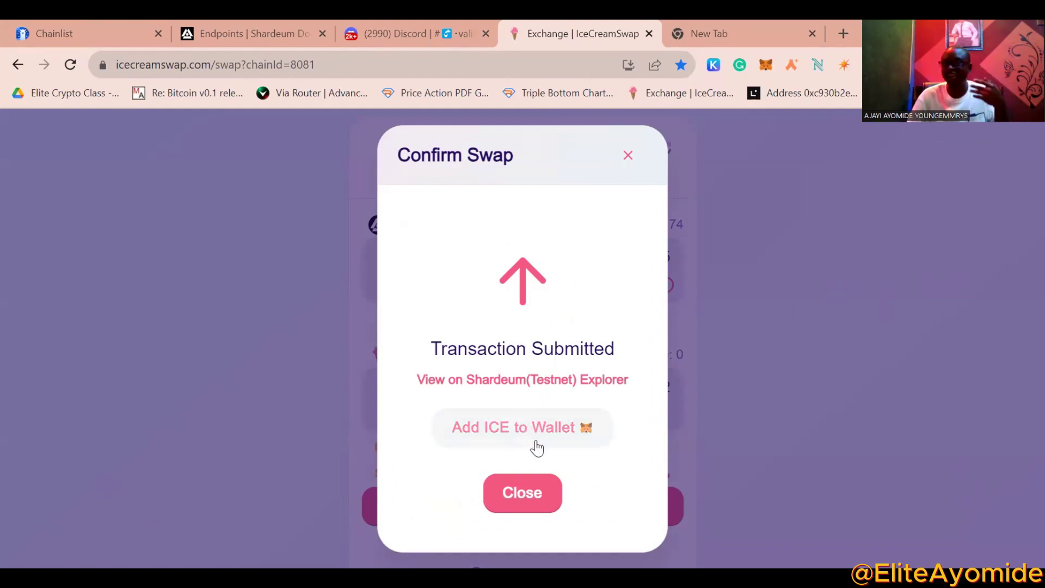
# Examine the ICE swap's transaction details in the Shardeum explorer, and return to the exchange page.
pyautogui.click(528, 380)
pyautogui.rightClick(529, 379)
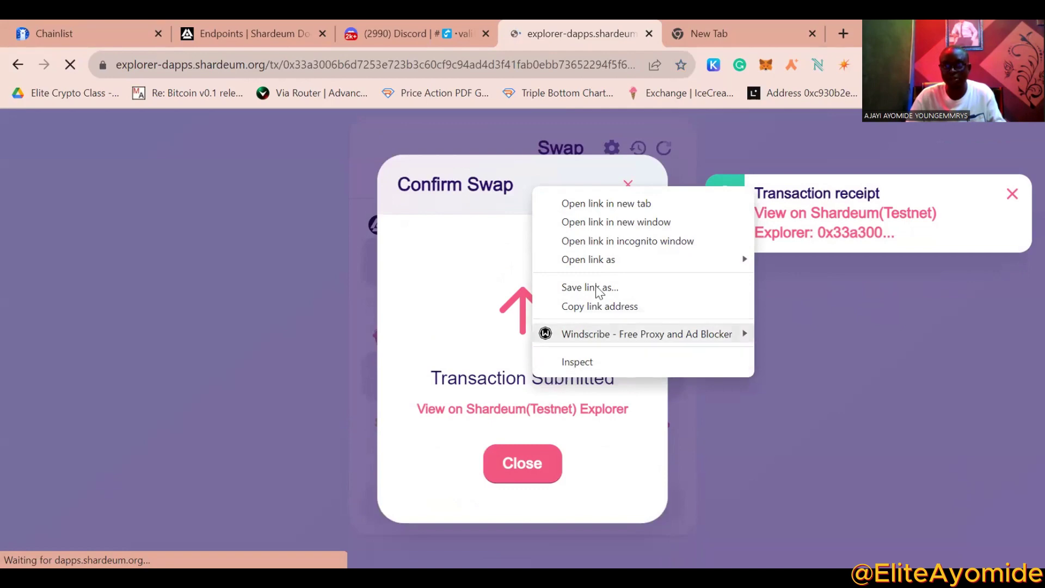
pyautogui.scroll(-3, 475, 373)
pyautogui.scroll(-6, 473, 370)
pyautogui.scroll(7, 474, 369)
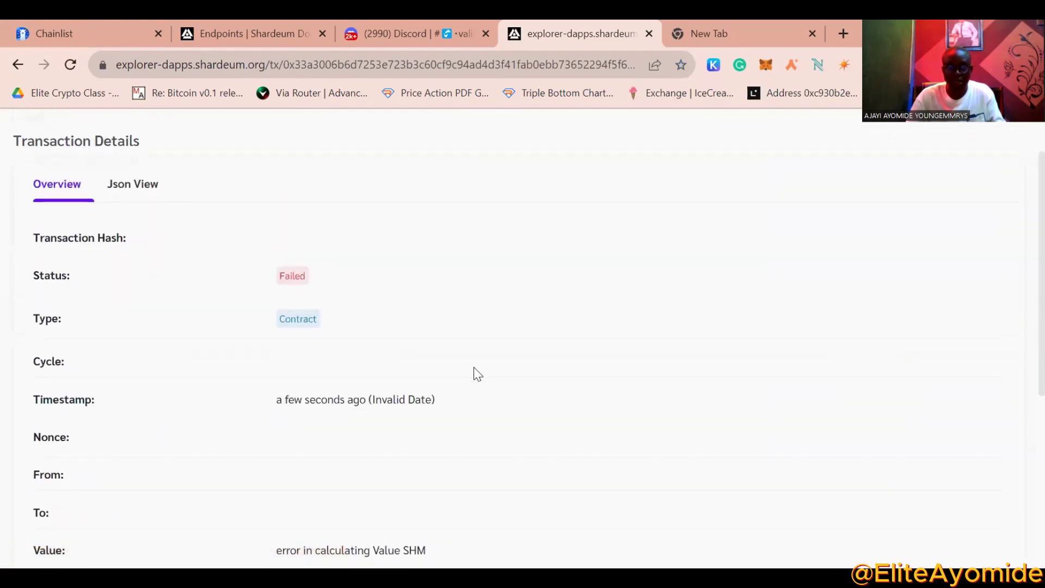
pyautogui.scroll(-1, 385, 268)
pyautogui.click(18, 64)
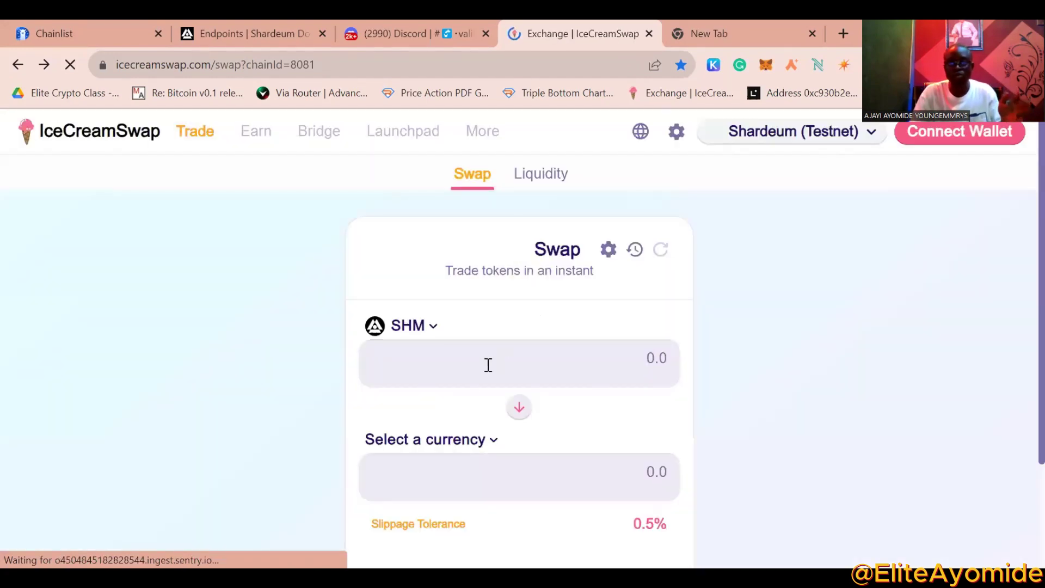
# Choose USDT as the currency to receive and submit a swap of 4.5 SHM.
pyautogui.scroll(-2, 472, 436)
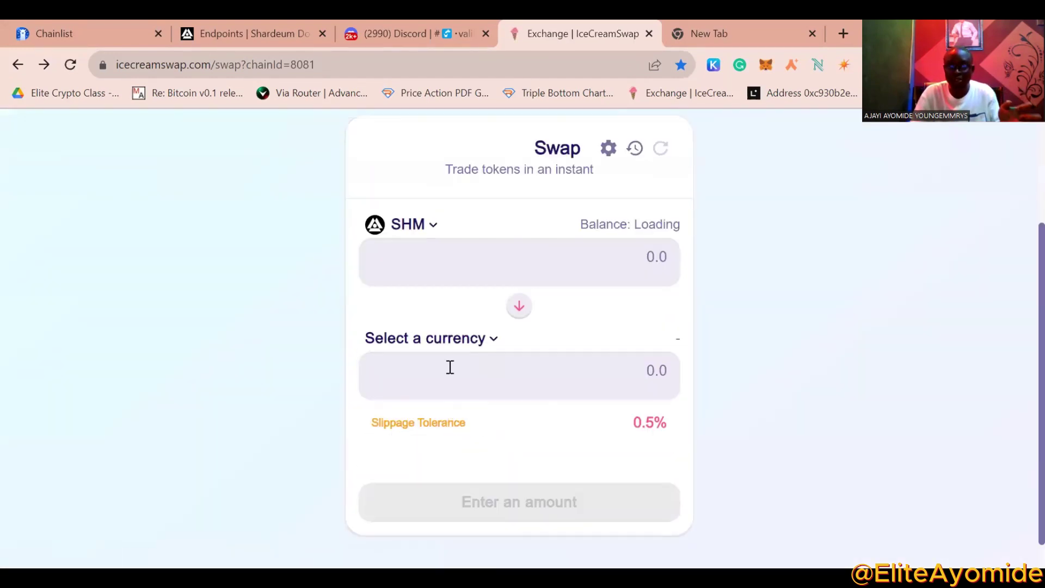
pyautogui.click(442, 342)
pyautogui.moveTo(459, 326); pyautogui.dragTo(493, 338)
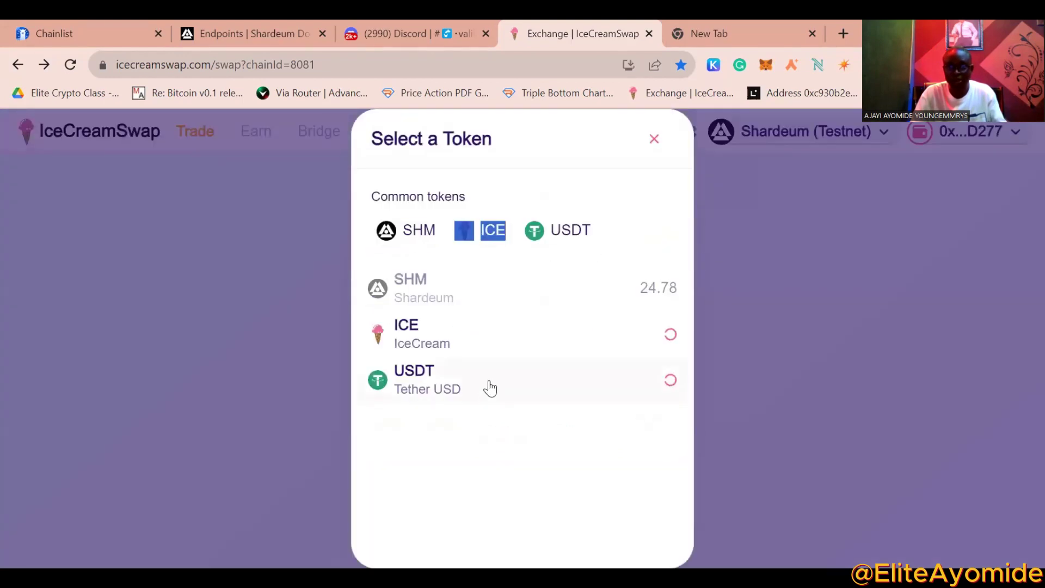
pyautogui.click(490, 388)
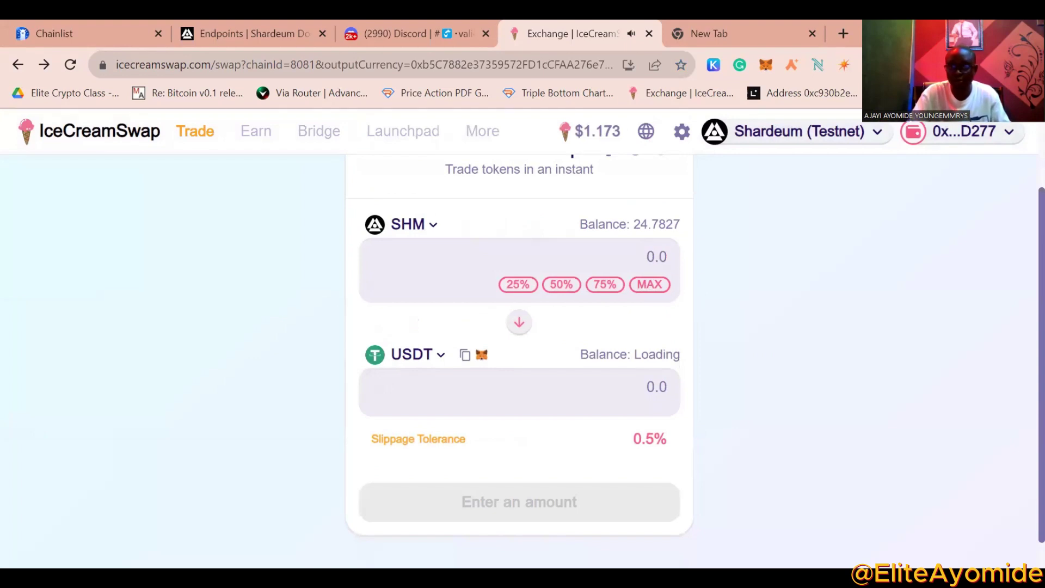
pyautogui.write('4')
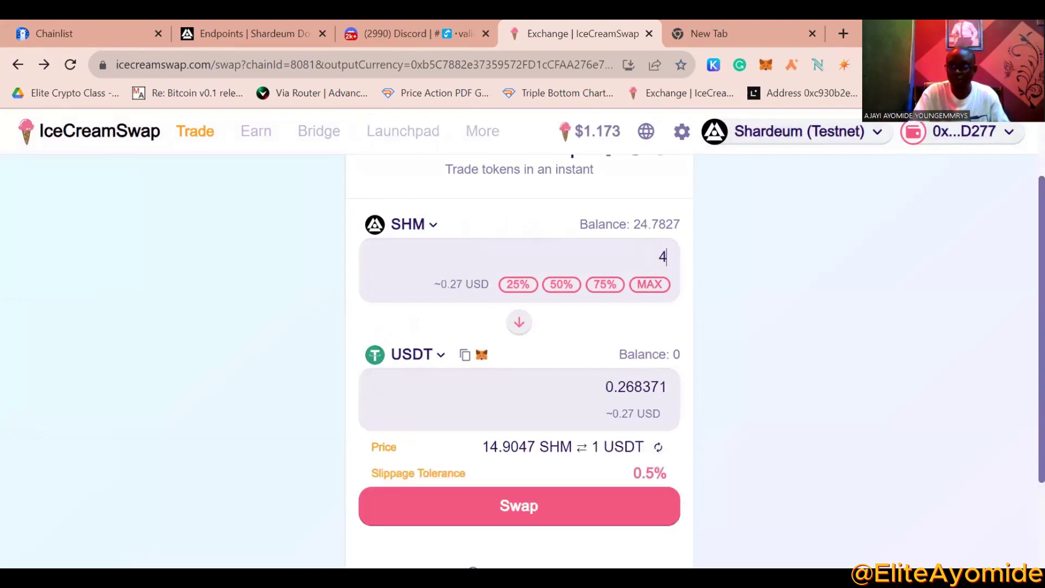
pyautogui.write('.5')
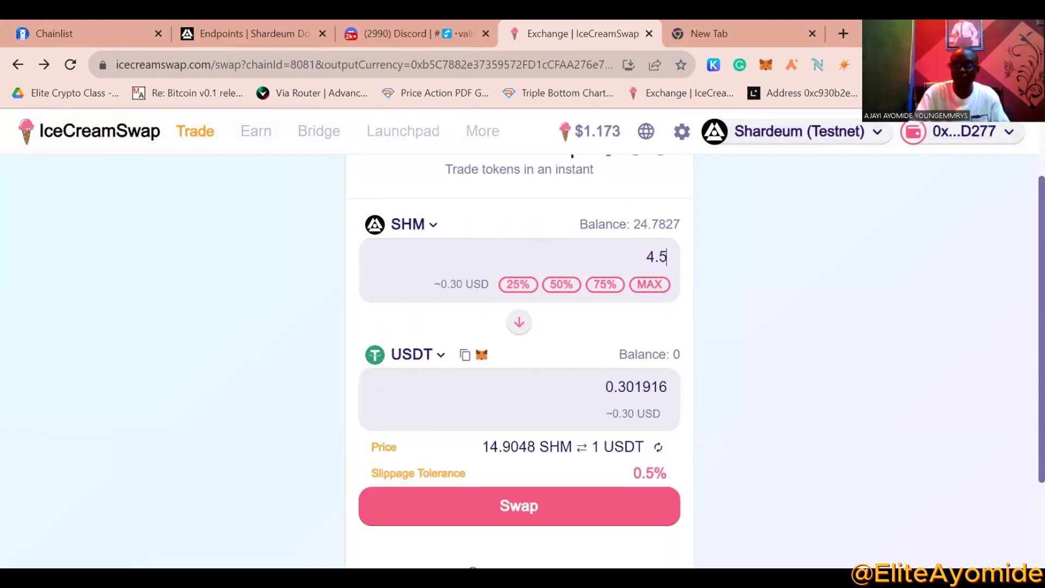
pyautogui.click(531, 505)
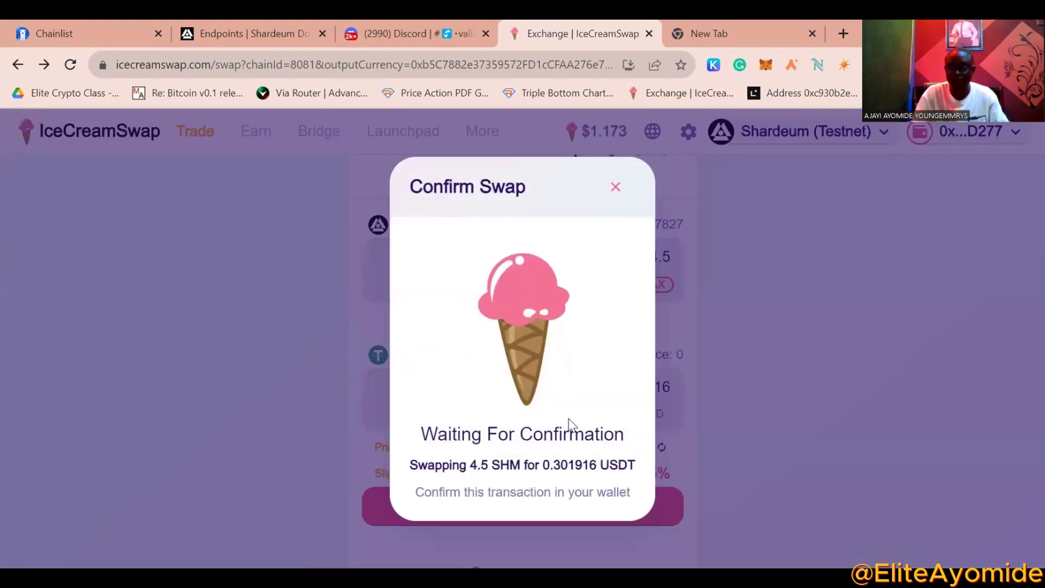
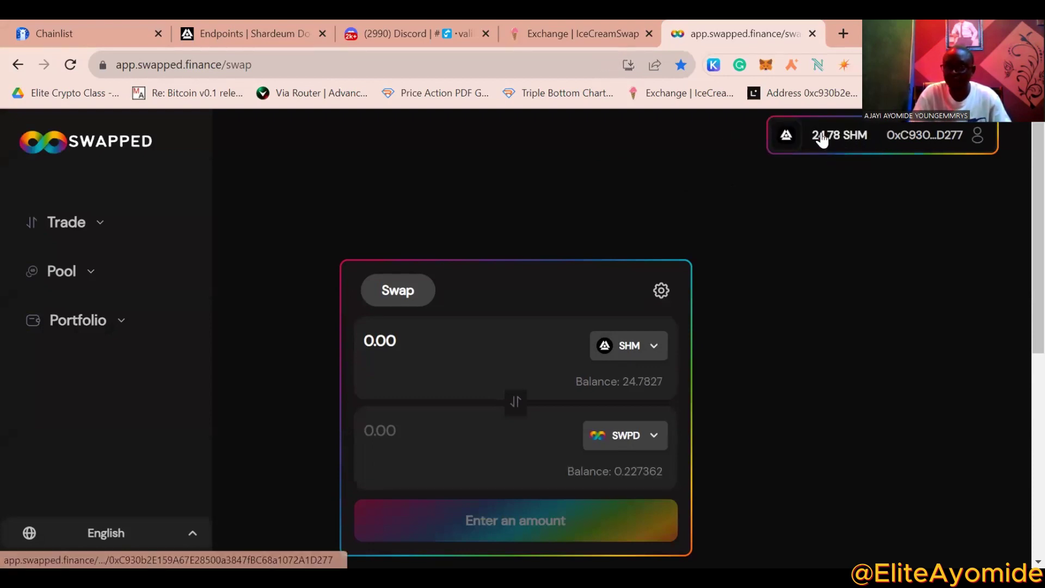
# On the Swapped exchange, swap 10 SHM for SWPD and dismiss the transaction confirmation.
pyautogui.click(446, 345)
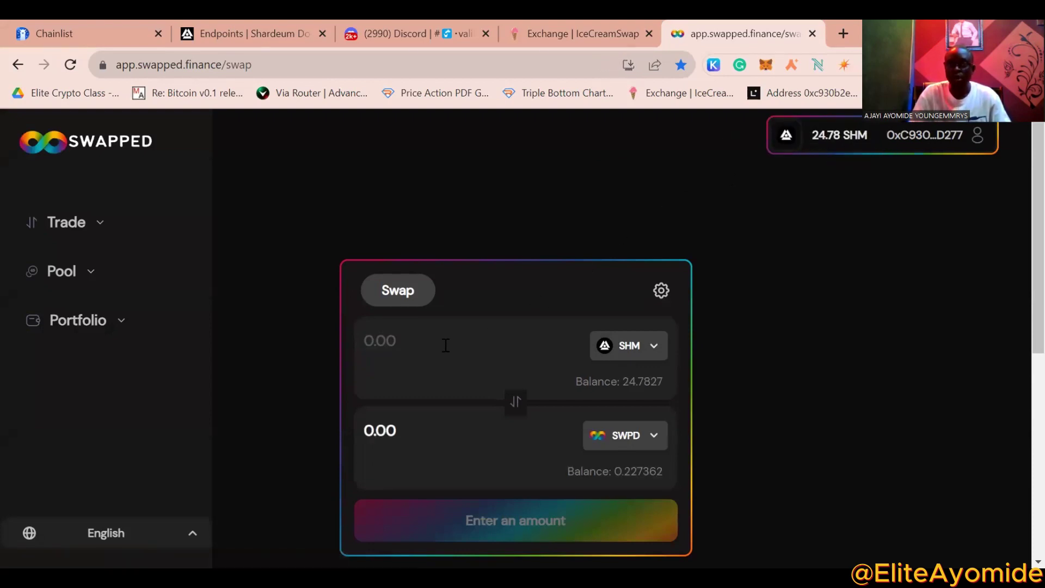
pyautogui.write('7')
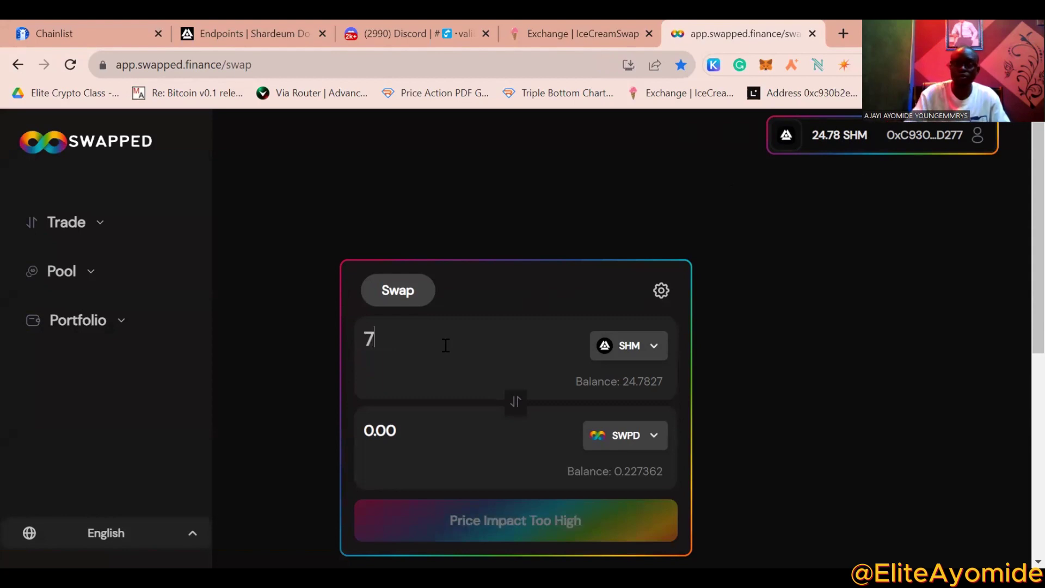
pyautogui.press('BackSpace')
pyautogui.write('15')
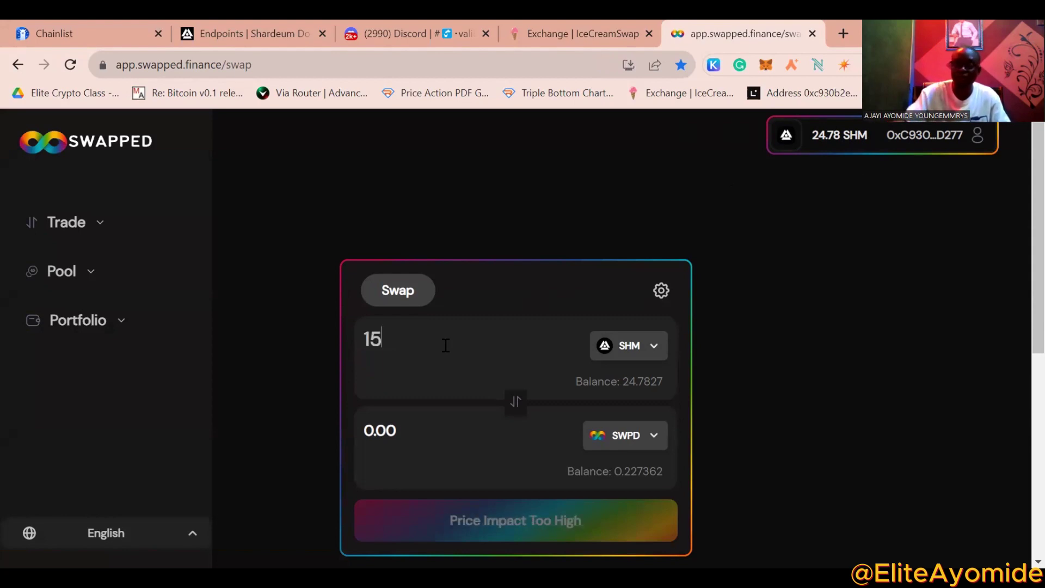
pyautogui.press('BackSpace')
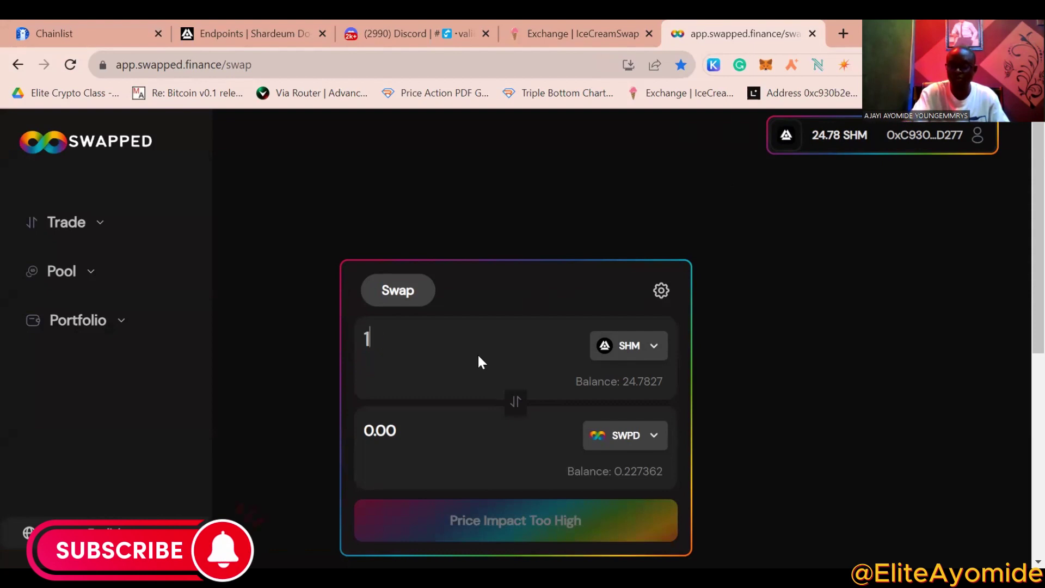
pyautogui.write('0')
pyautogui.scroll(-2, 510, 345)
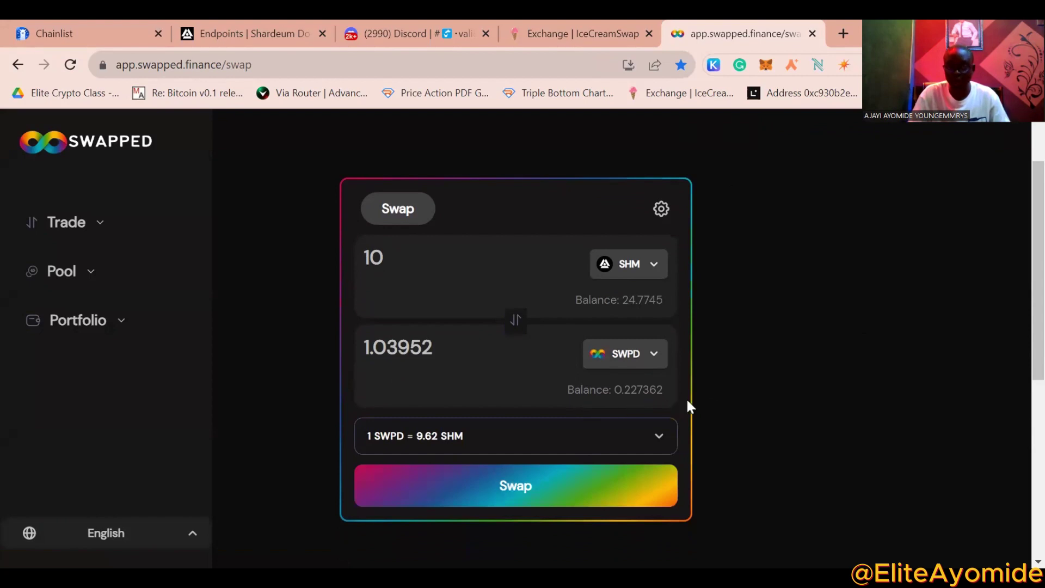
pyautogui.click(503, 482)
pyautogui.doubleClick(526, 444)
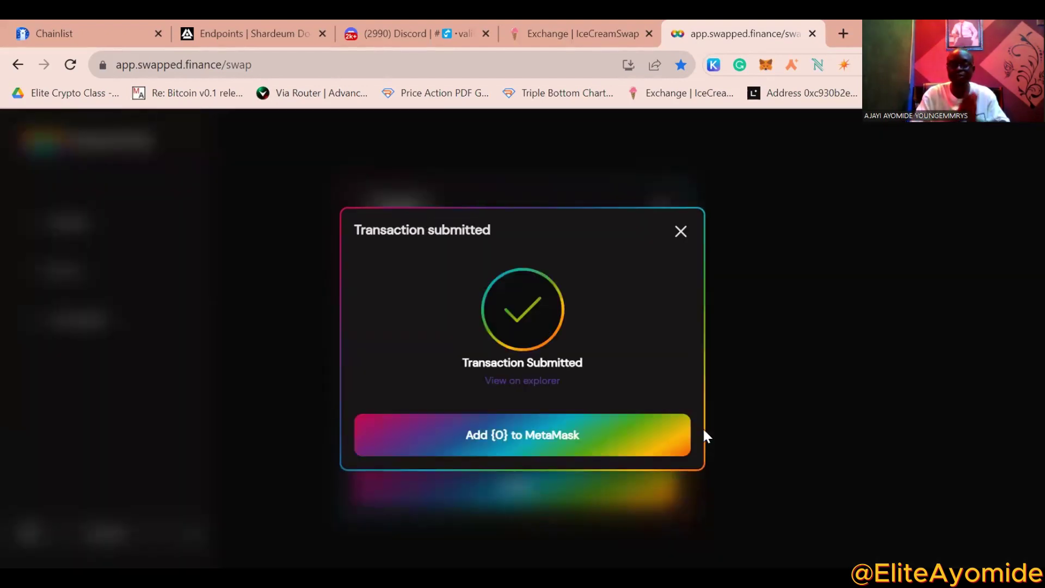
pyautogui.click(681, 231)
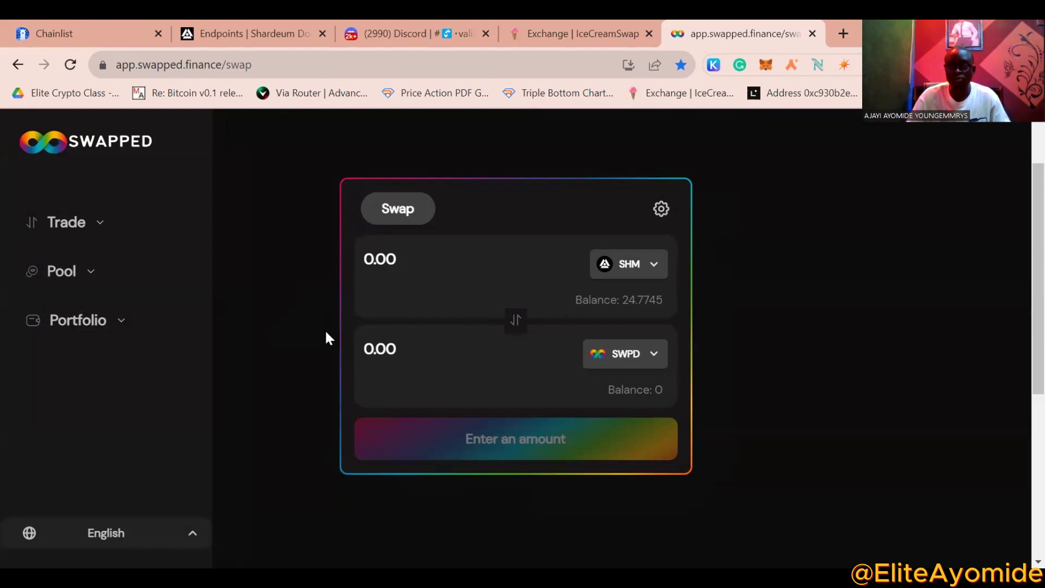
# Start adding liquidity to the SHM/SWPD pair with 4 SHM, and approve SWPD for the deposit.
pyautogui.click(75, 274)
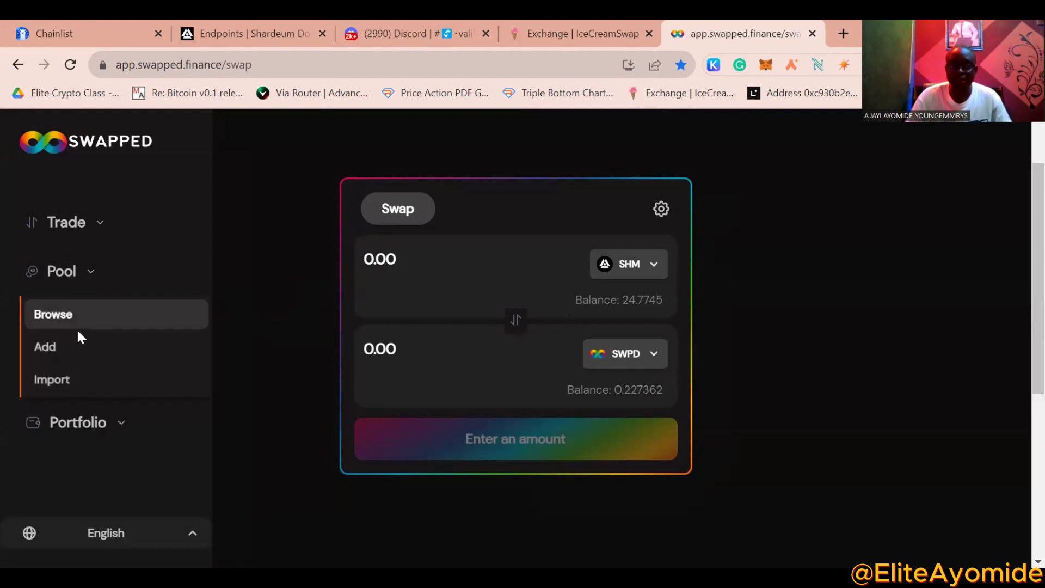
pyautogui.click(76, 349)
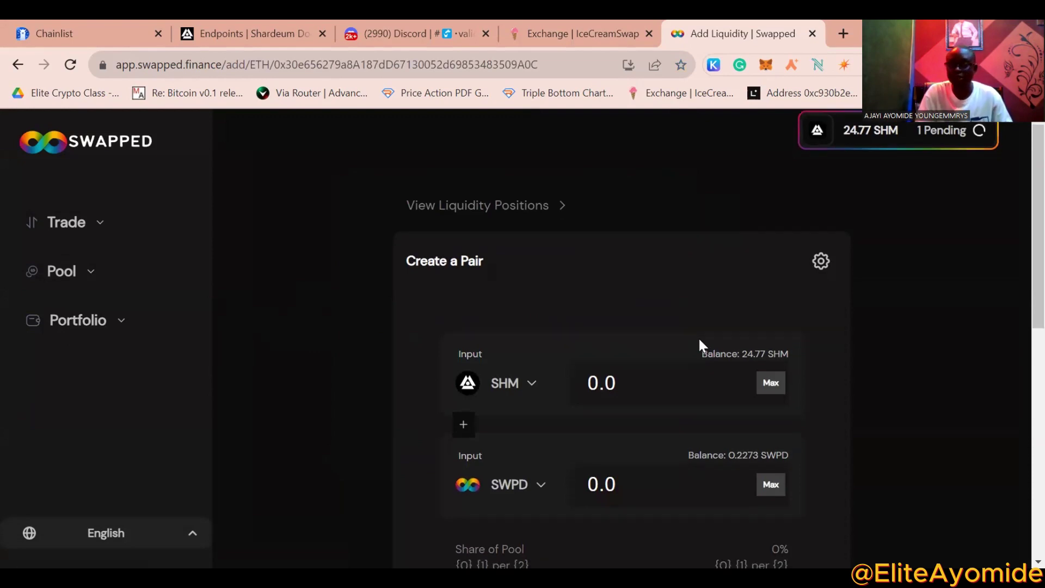
pyautogui.scroll(-3, 669, 319)
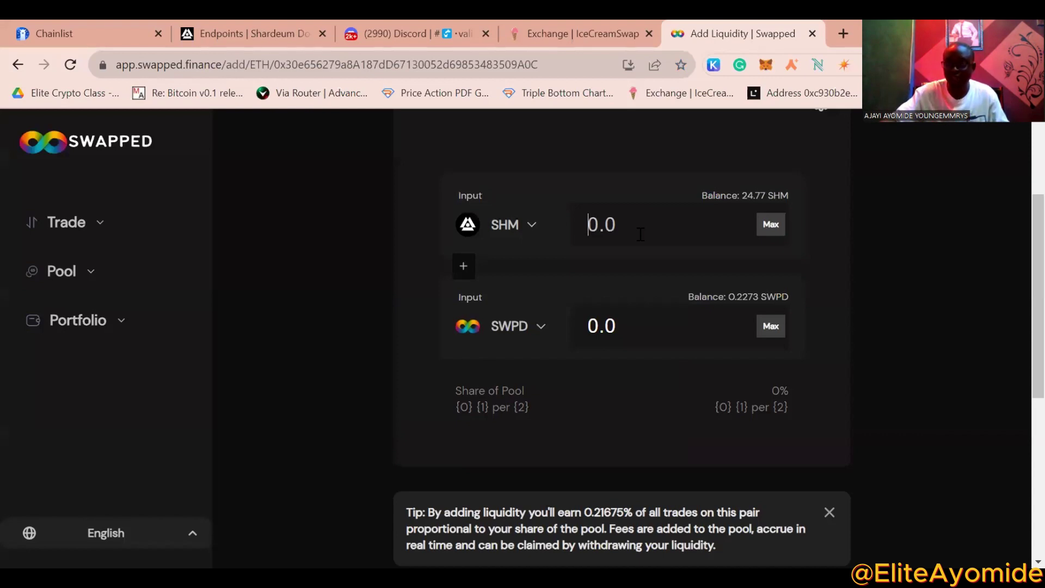
pyautogui.write('4')
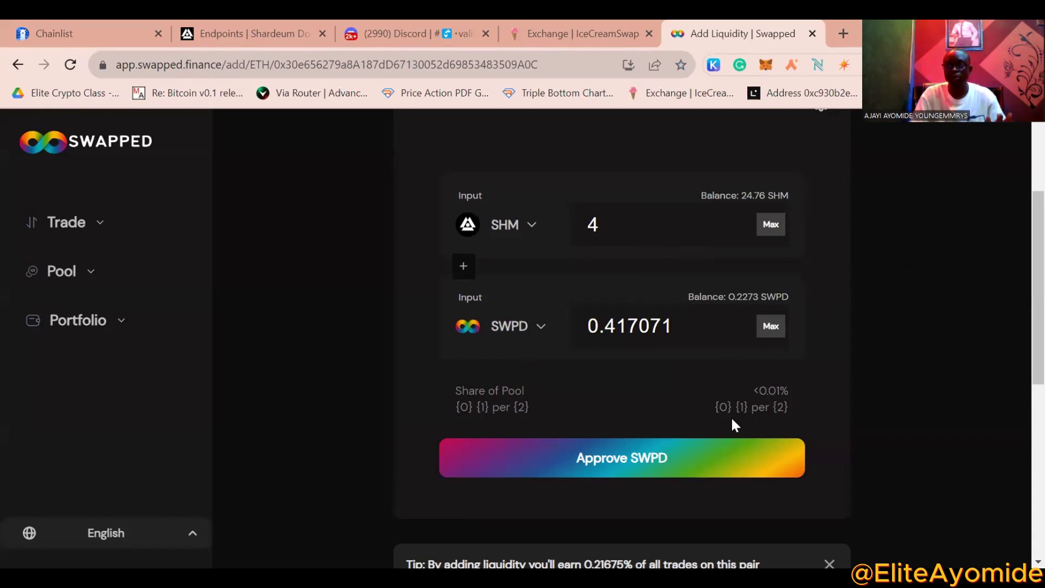
pyautogui.click(731, 445)
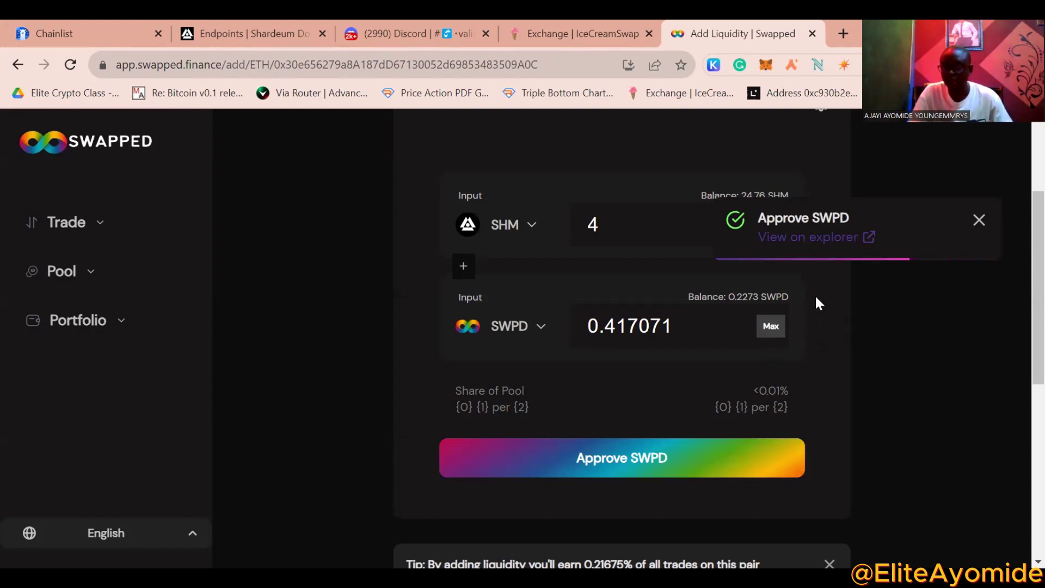
# Examine the SWPD approval's transaction details in the Shardeum explorer, and return to the Add Liquidity page.
pyautogui.click(850, 240)
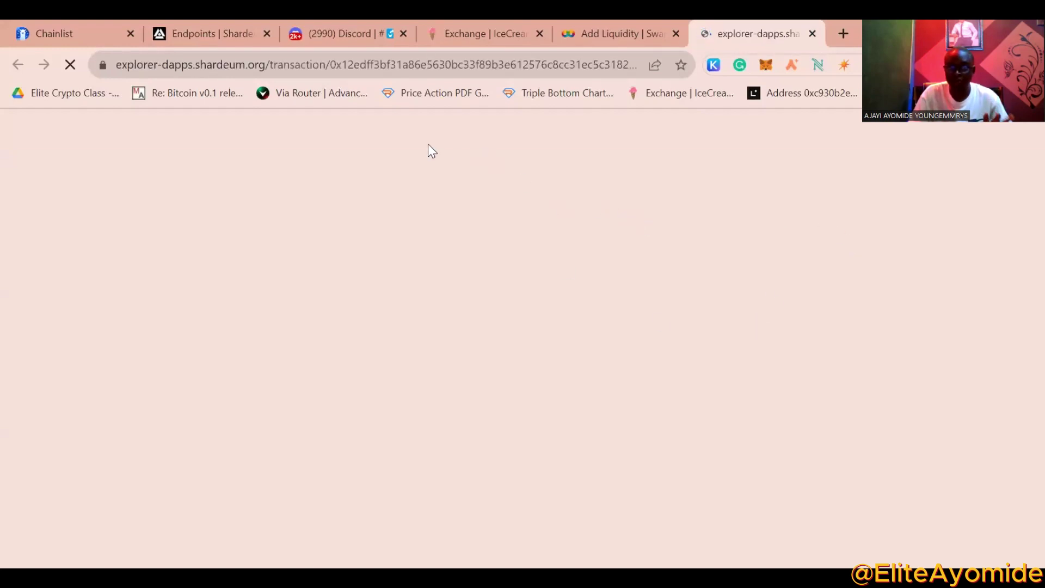
pyautogui.scroll(-8, 407, 302)
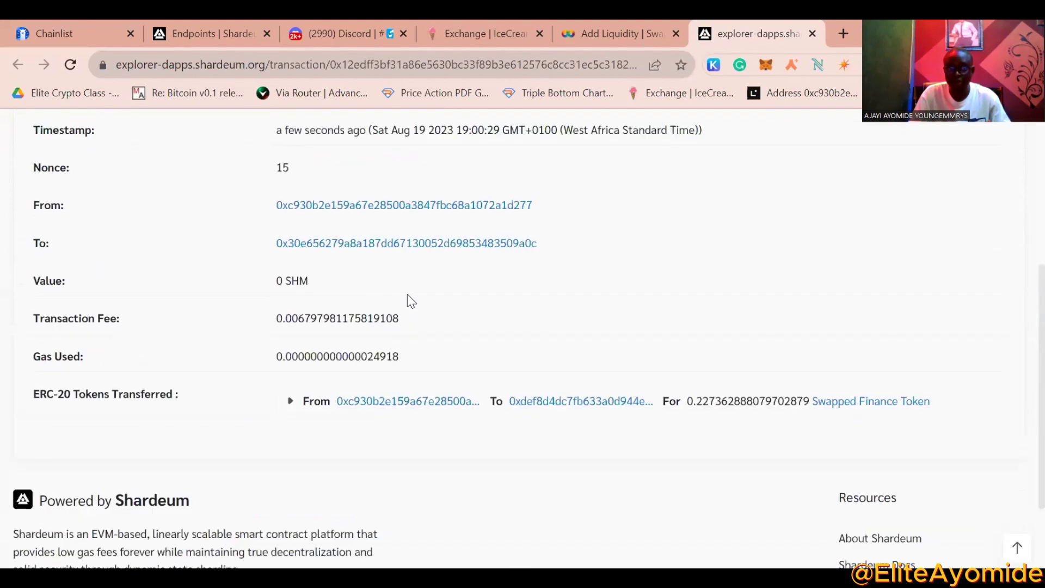
pyautogui.scroll(-1, 411, 300)
pyautogui.scroll(1, 412, 301)
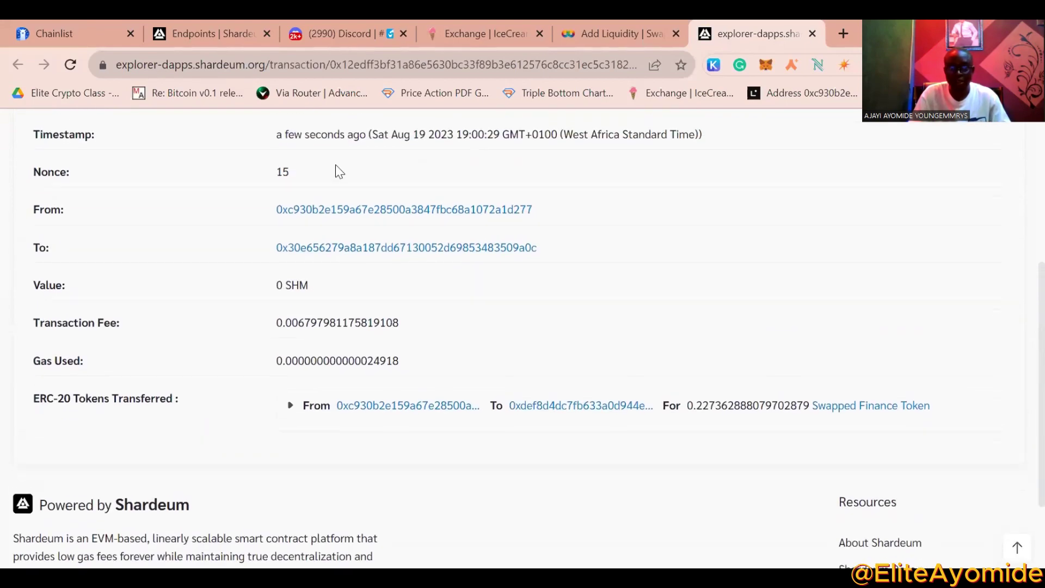
pyautogui.scroll(4, 335, 169)
pyautogui.scroll(2, 342, 215)
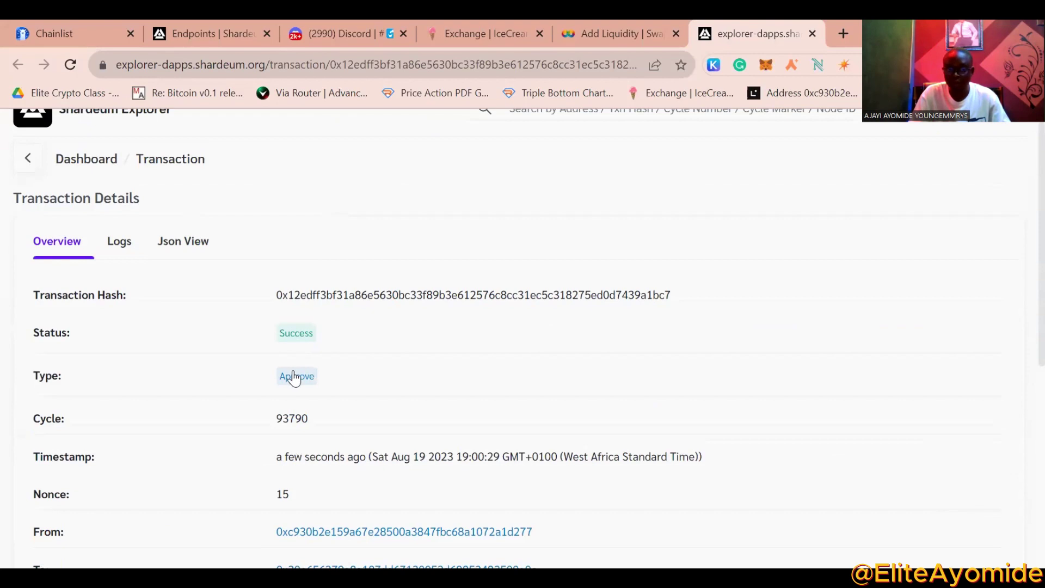
pyautogui.scroll(-3, 373, 361)
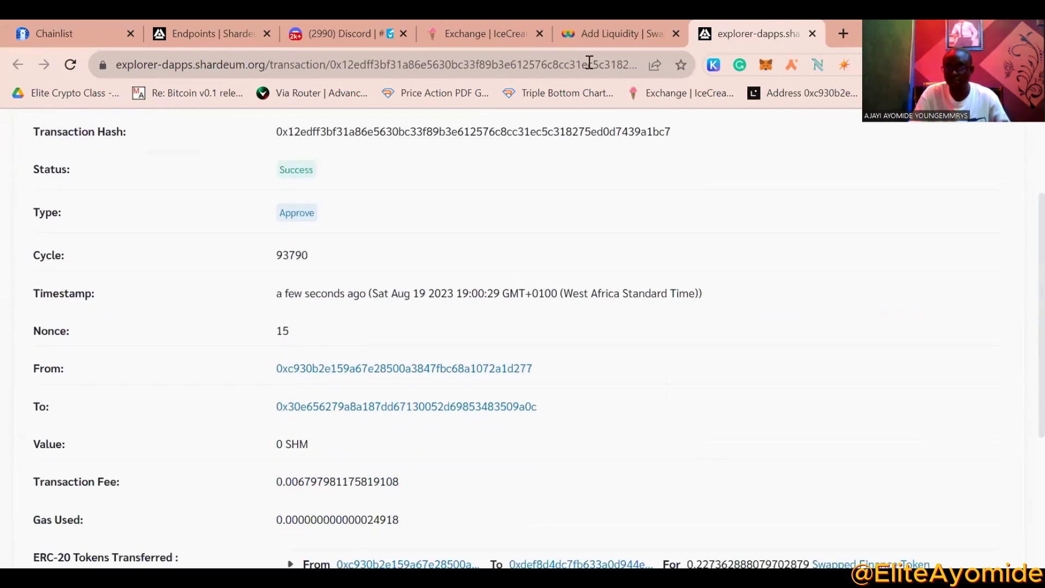
pyautogui.click(624, 22)
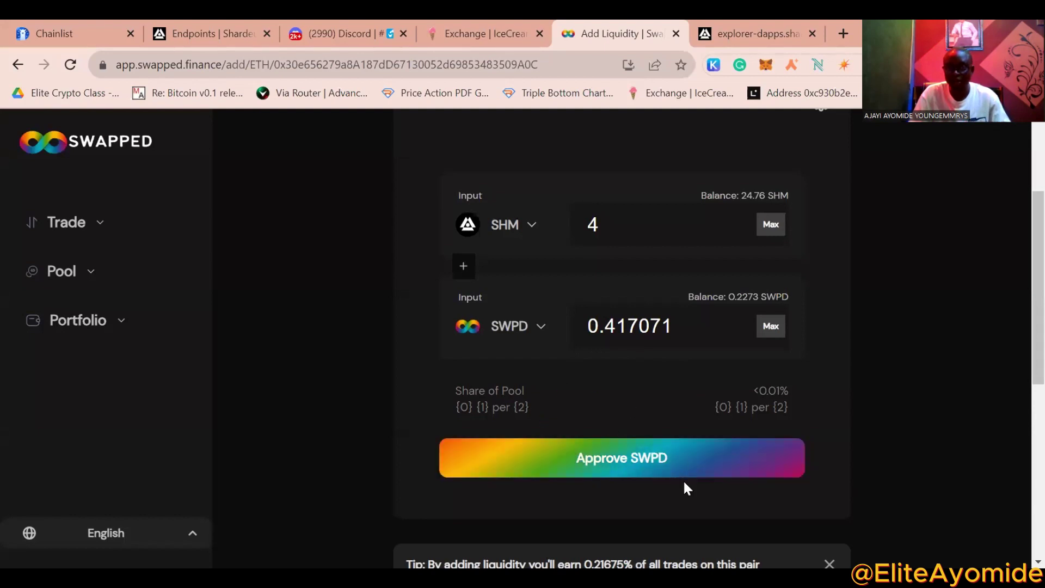
# Re-enter 4 as the SHM amount for the SHM/SWPD pair.
pyautogui.scroll(-3, 745, 425)
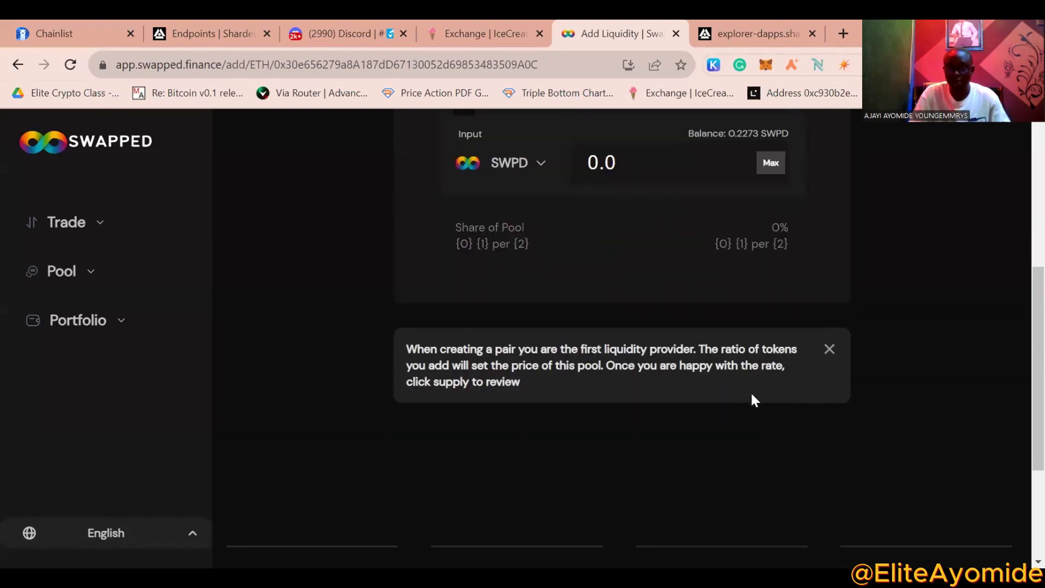
pyautogui.scroll(-3, 645, 373)
pyautogui.scroll(1, 653, 373)
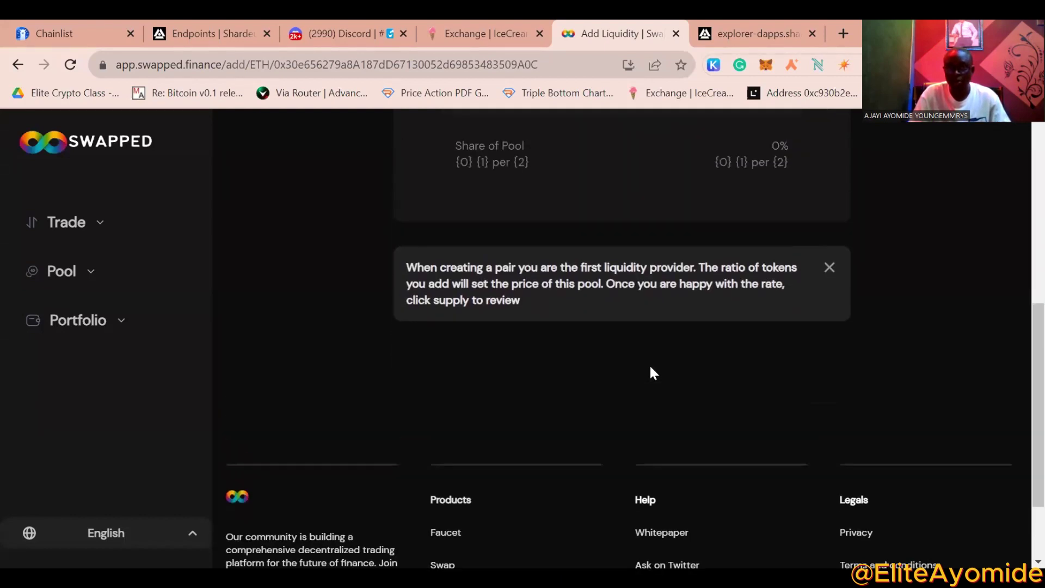
pyautogui.scroll(5, 653, 374)
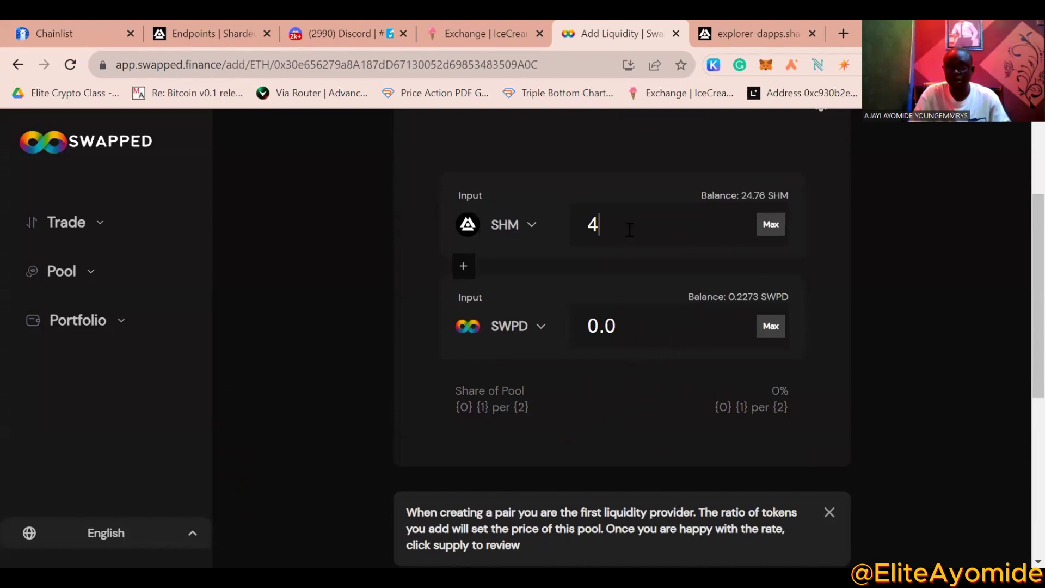
pyautogui.press('BackSpace')
pyautogui.write('4')
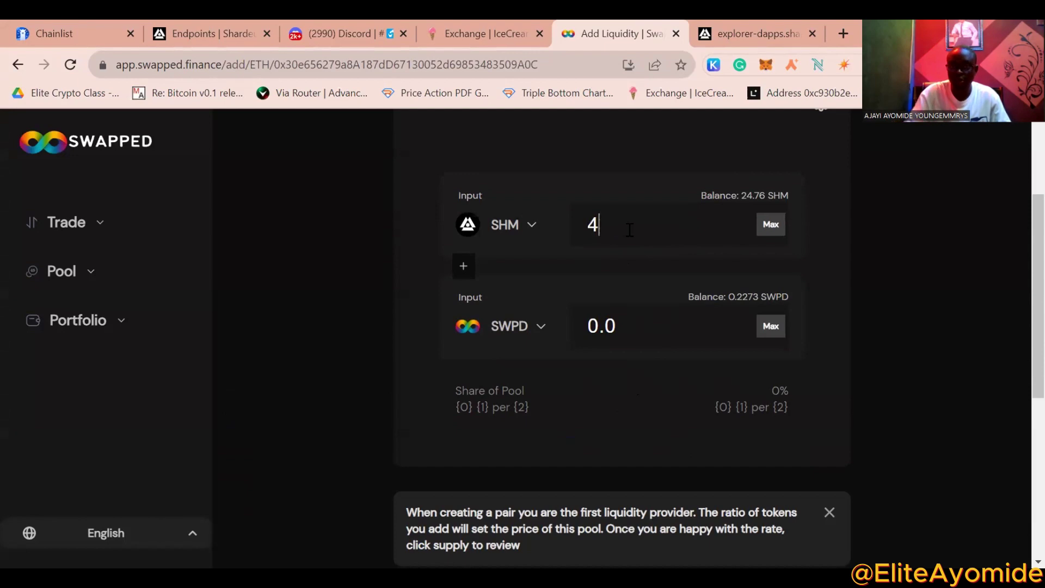
pyautogui.write('0.')
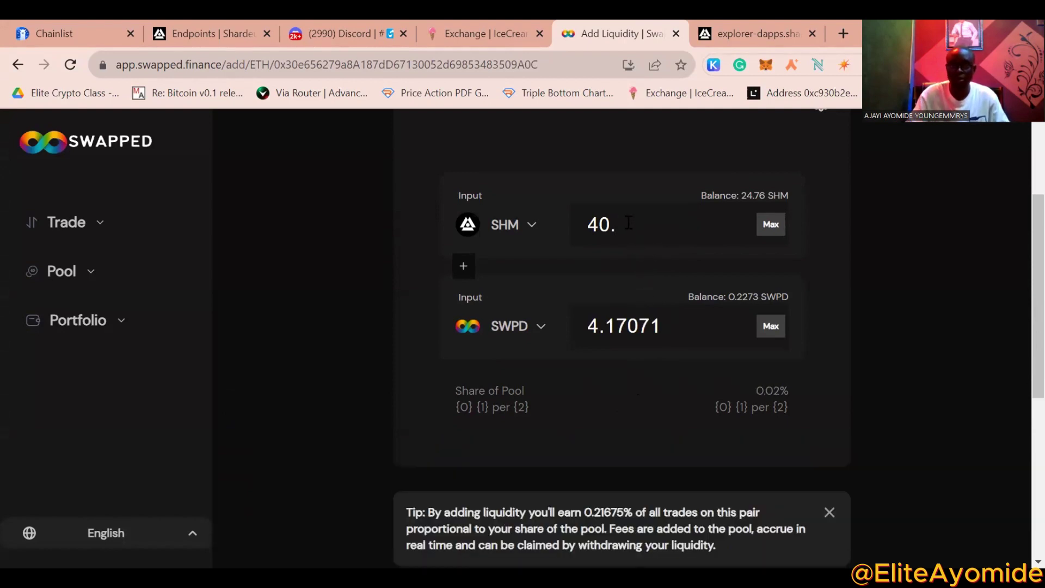
pyautogui.press('BackSpace')
pyautogui.press('BackSpace')
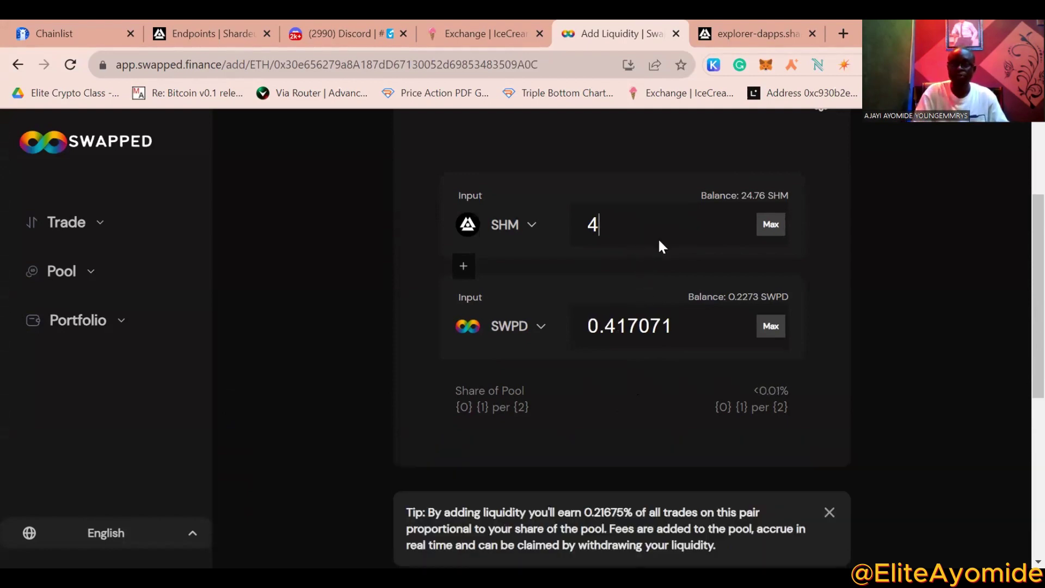
# Dismiss the liquidity tip and check the SHM/SWPD form for a way to continue.
pyautogui.scroll(-5, 661, 247)
pyautogui.click(830, 267)
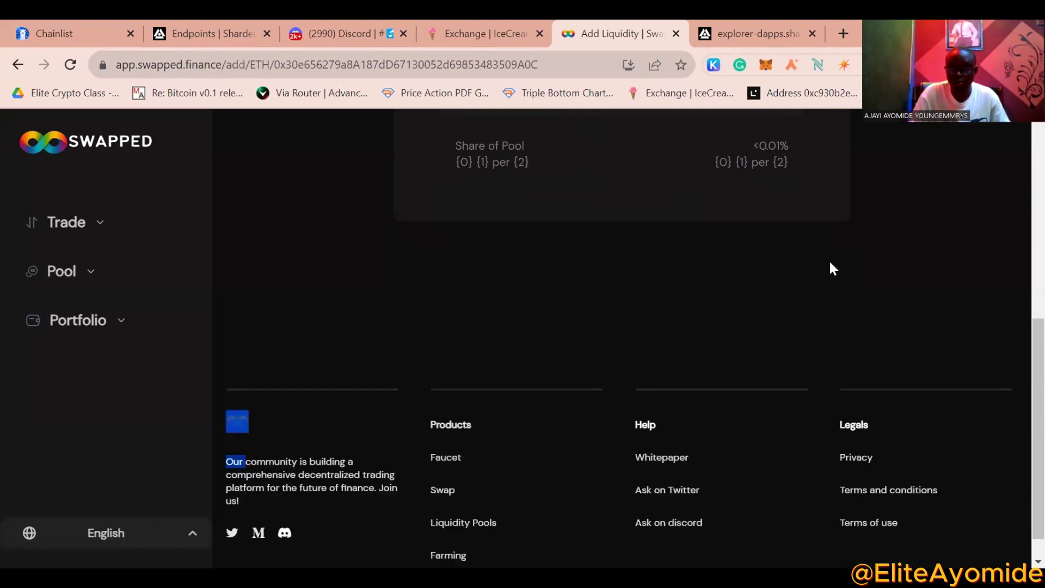
pyautogui.scroll(4, 749, 275)
pyautogui.scroll(-4, 749, 275)
pyautogui.scroll(6, 746, 299)
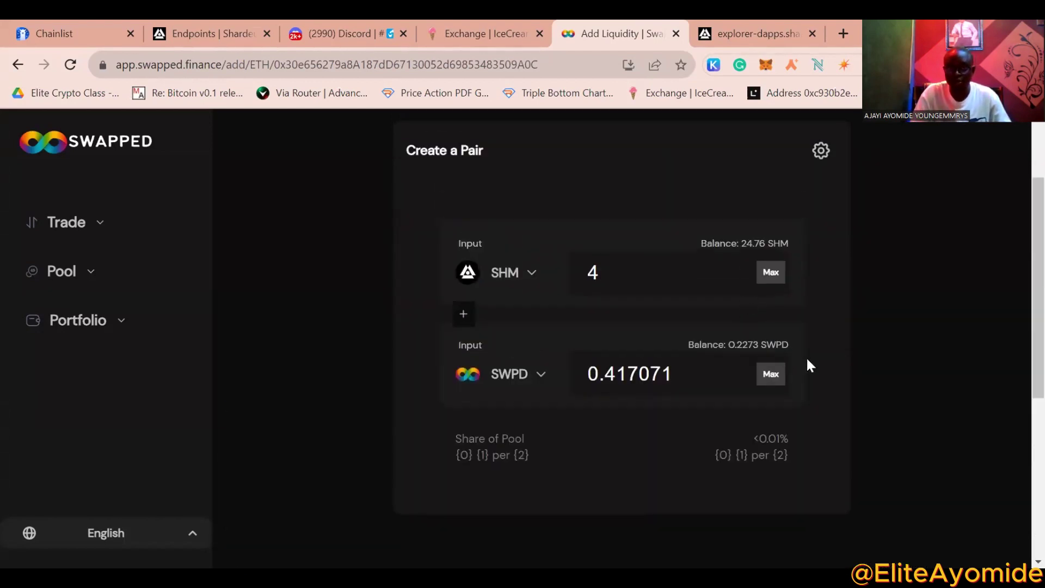
pyautogui.scroll(-5, 654, 417)
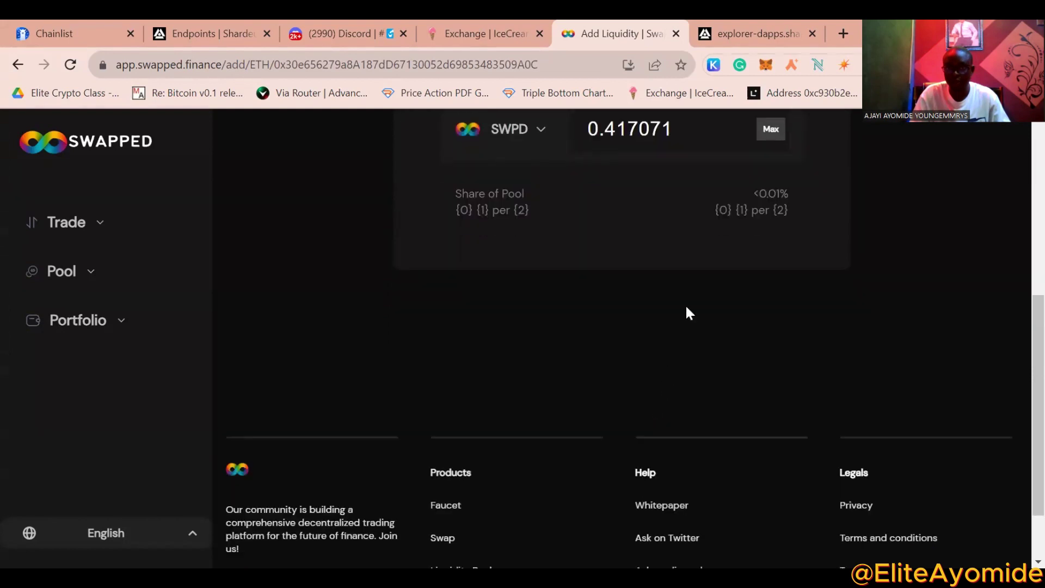
# Check the nonce of the SWPD approval in the Shardeum explorer, and go back to the Add Liquidity page.
pyautogui.click(753, 21)
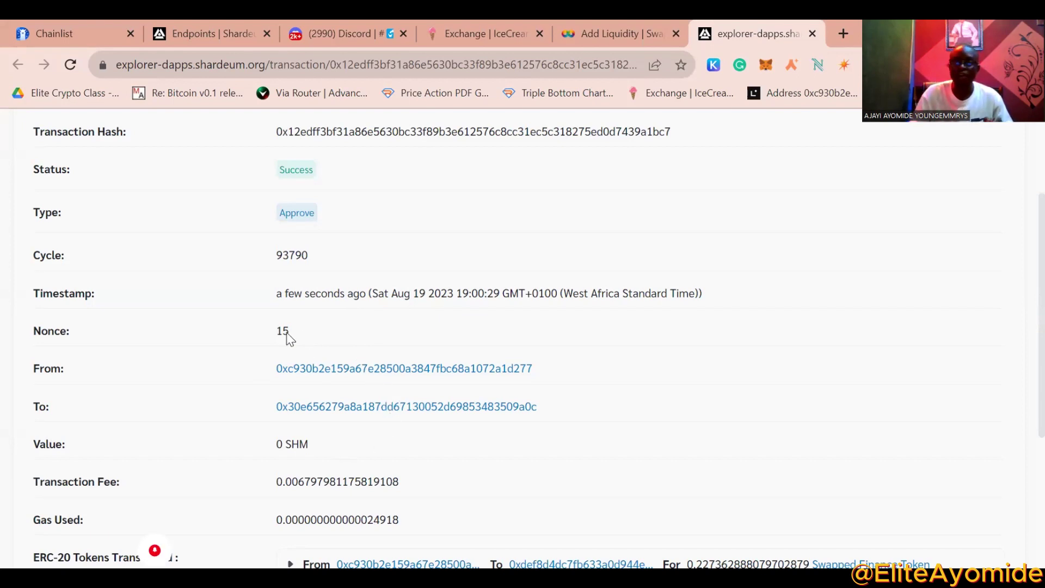
pyautogui.moveTo(286, 333); pyautogui.dragTo(258, 333)
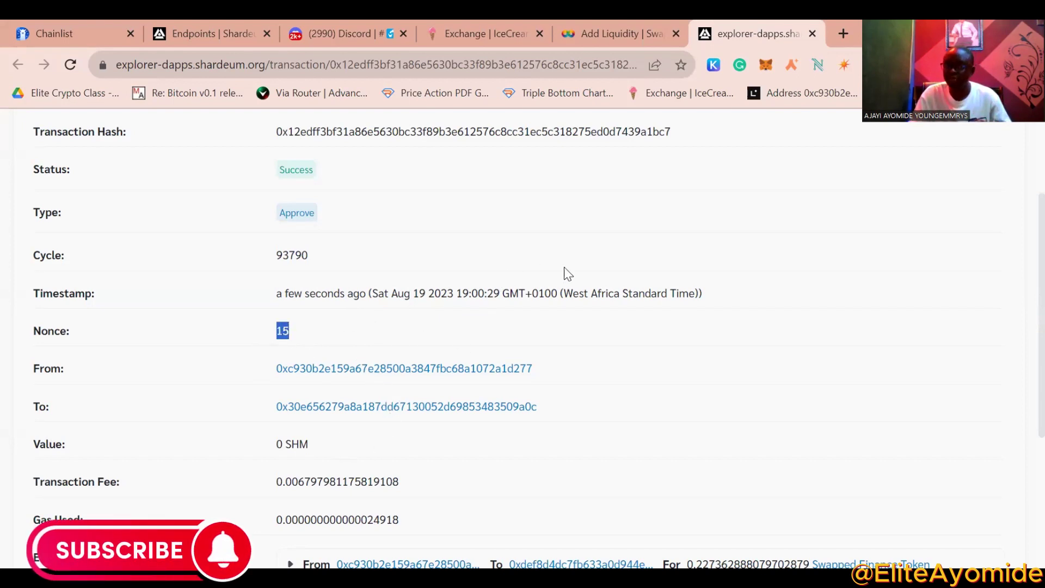
pyautogui.scroll(-2, 693, 386)
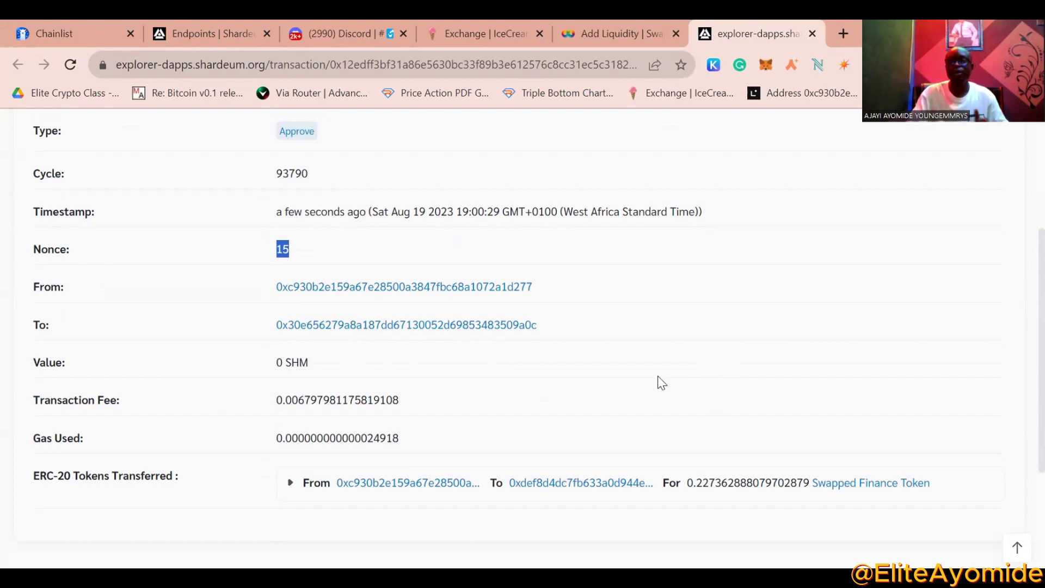
pyautogui.click(629, 22)
# Change the second token of the pair from SWPD to USDC and approve USDC for the 4 SHM deposit.
pyautogui.scroll(6, 640, 235)
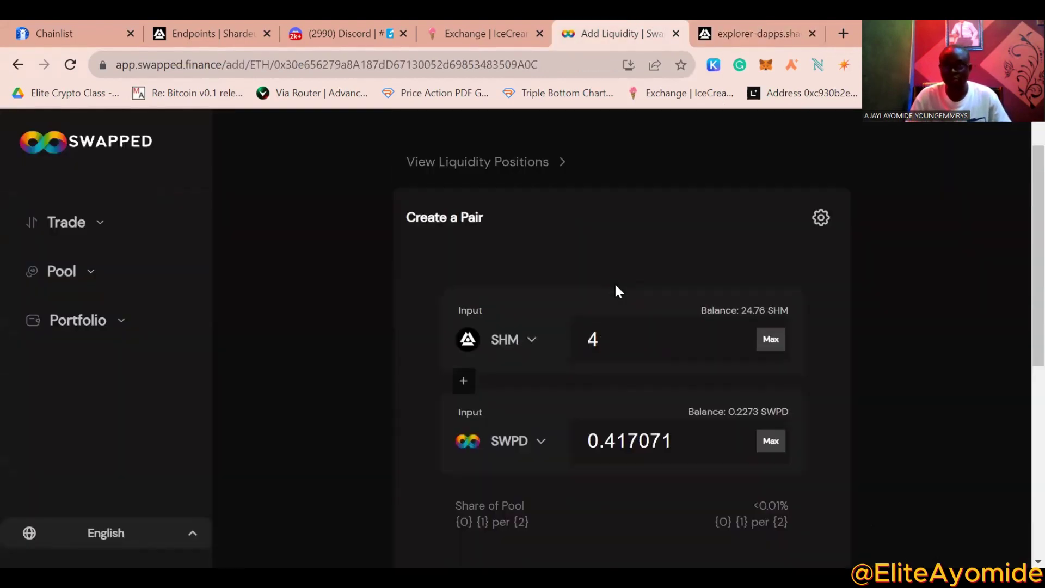
pyautogui.click(602, 357)
pyautogui.click(503, 451)
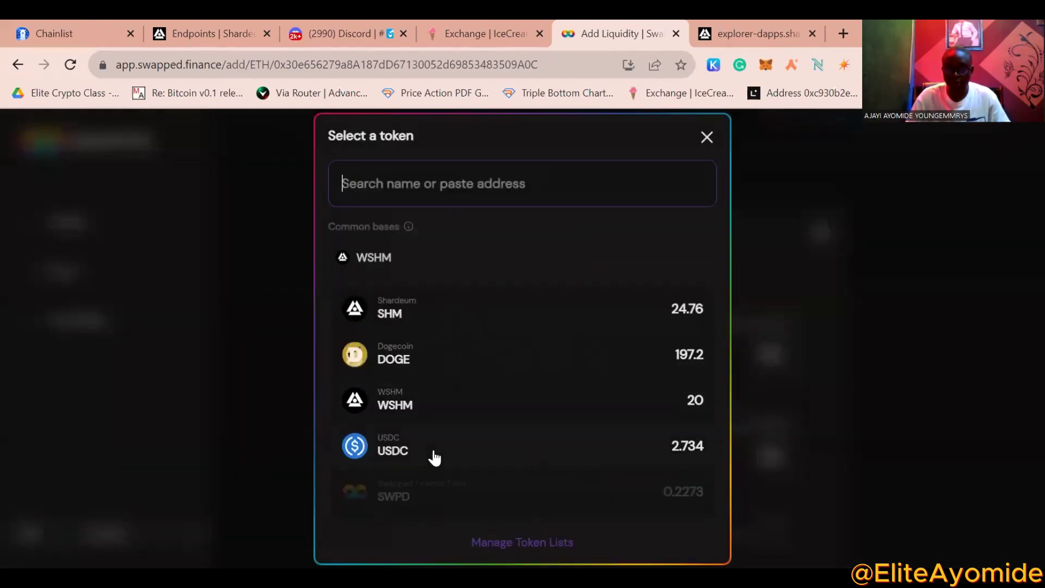
pyautogui.click(450, 452)
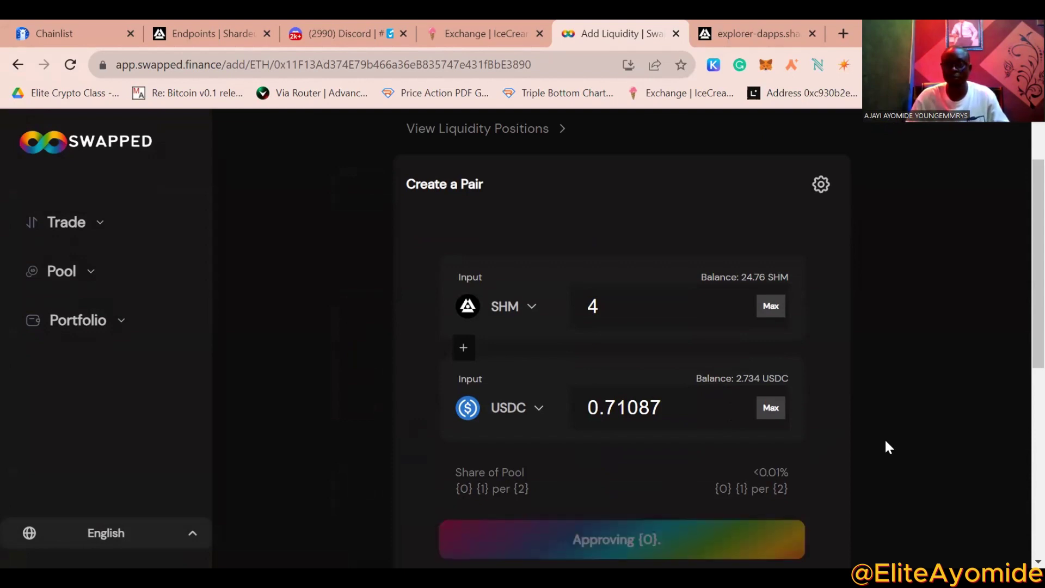
pyautogui.scroll(-6, 1018, 295)
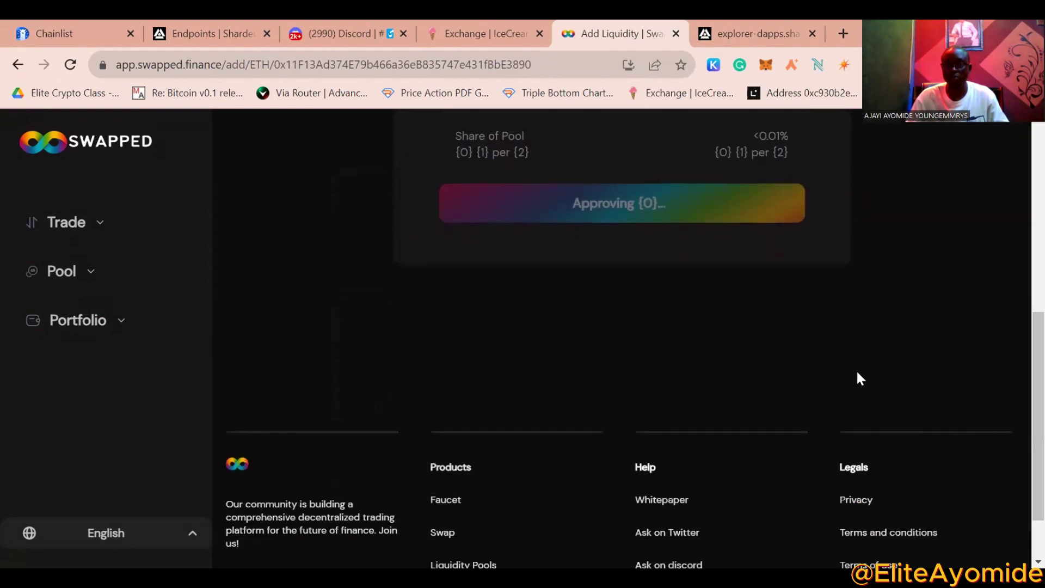
pyautogui.scroll(8, 852, 370)
pyautogui.scroll(1, 852, 378)
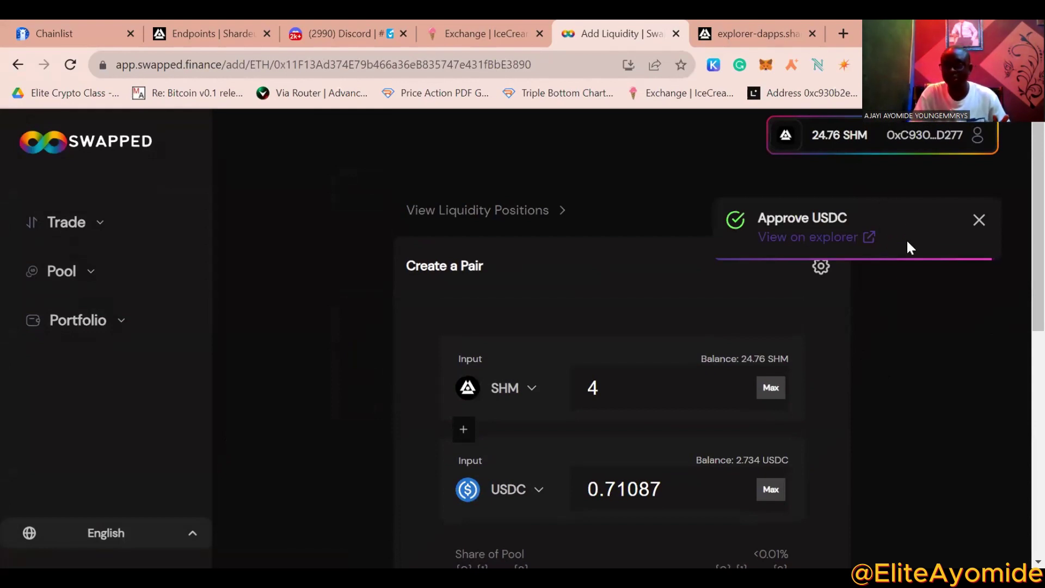
# Confirm adding liquidity and submit the supply of 4 SHM and 0.71087 USDC.
pyautogui.scroll(-5, 892, 295)
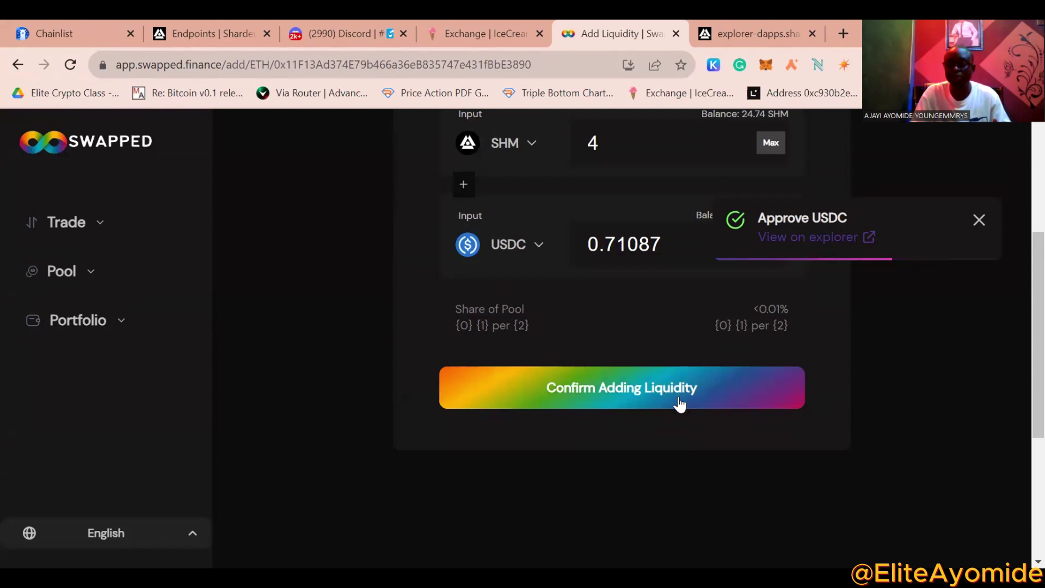
pyautogui.click(663, 380)
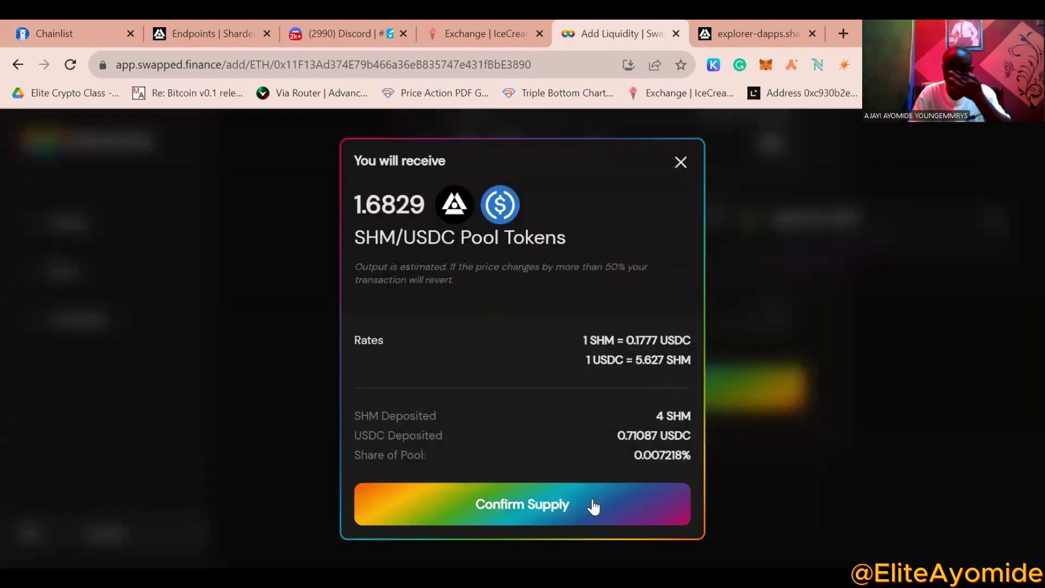
pyautogui.click(613, 506)
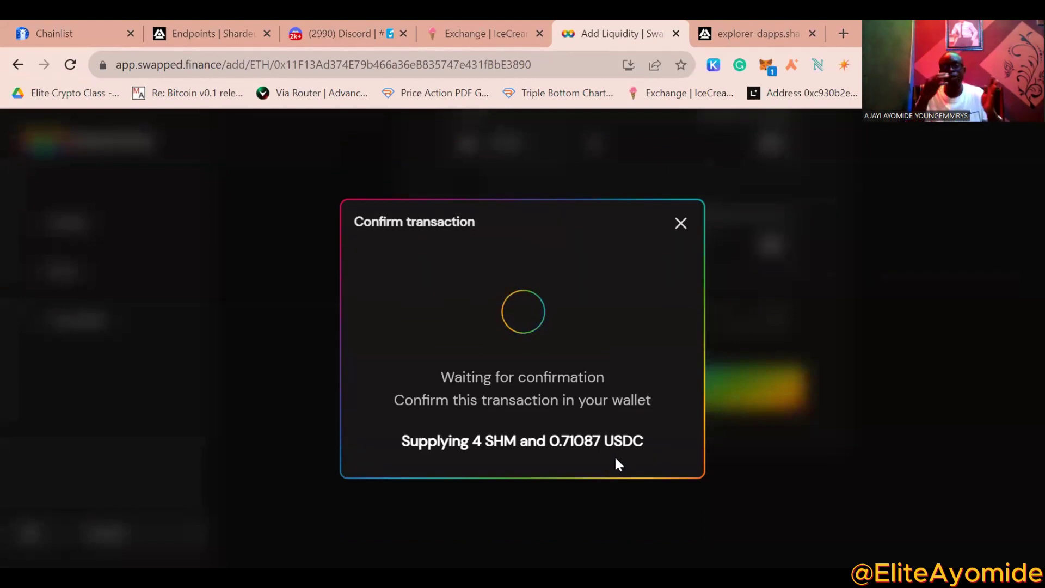
# Dismiss the pending transaction dialog and reopen the supply review for the SHM/USDC pair.
pyautogui.click(707, 406)
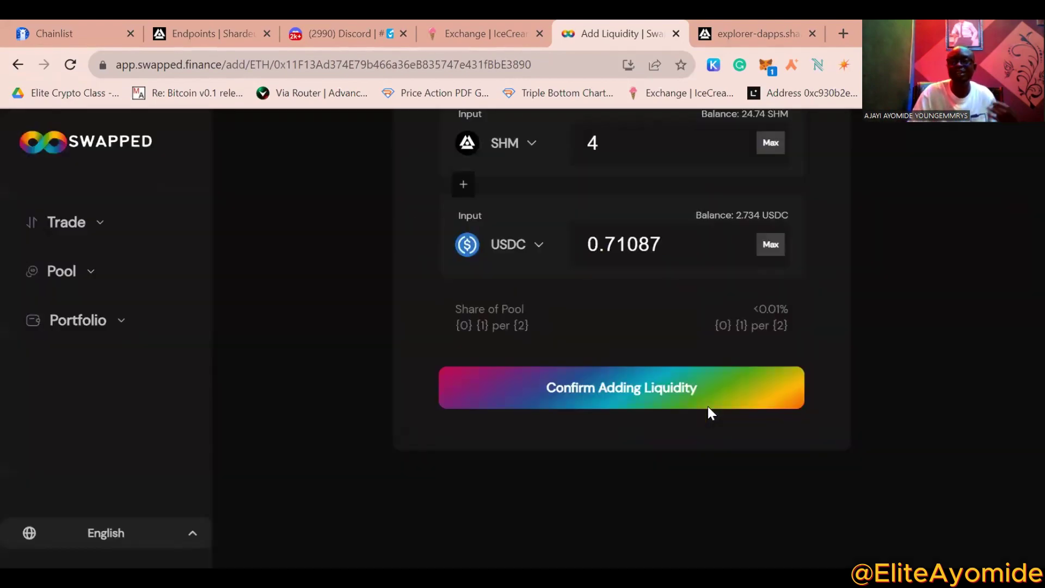
pyautogui.click(708, 406)
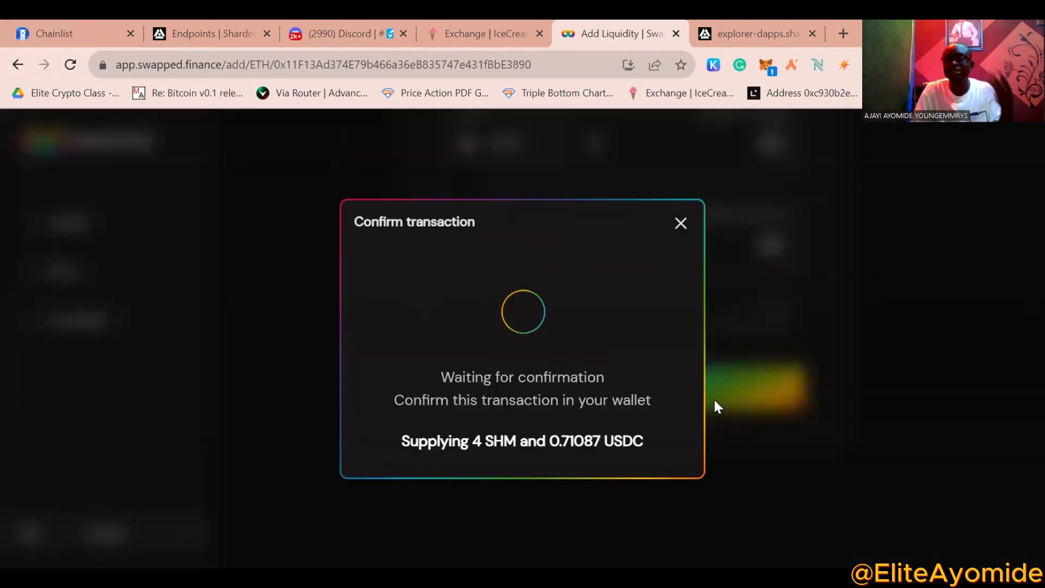
pyautogui.click(714, 401)
pyautogui.click(719, 398)
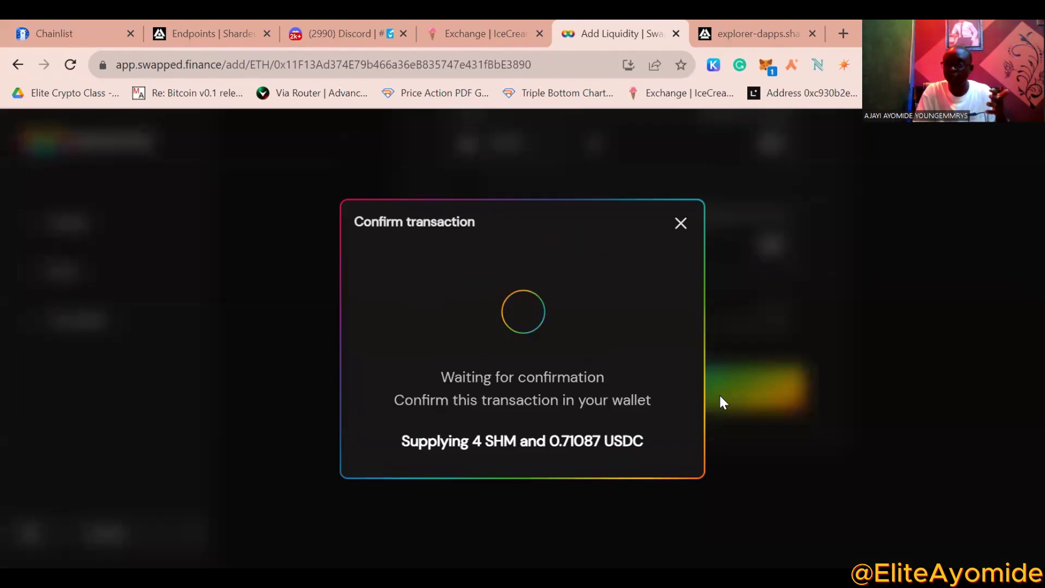
pyautogui.click(719, 397)
pyautogui.click(720, 397)
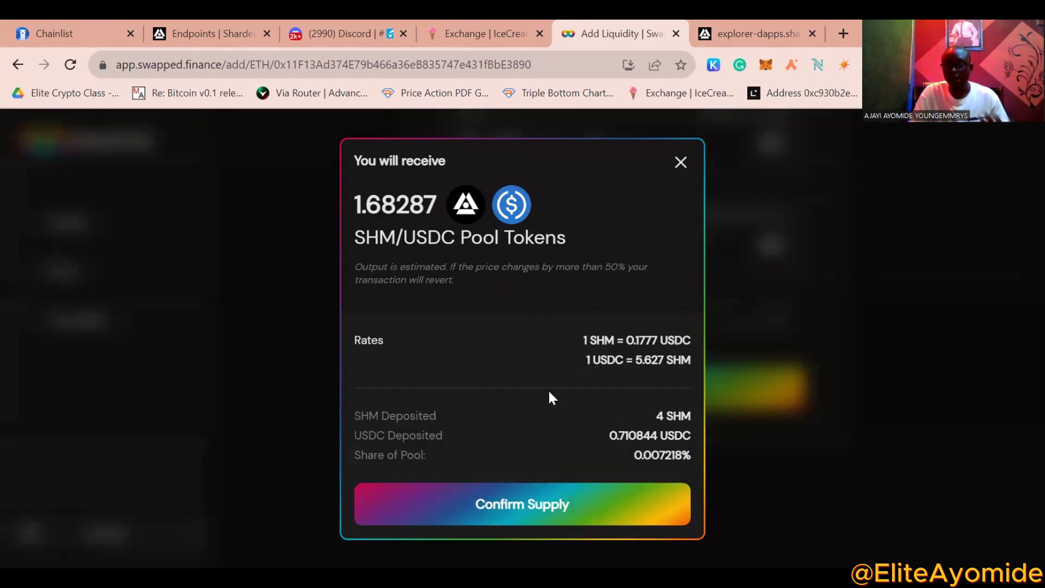
# Confirm the supply of 4 SHM and 0.710844 USDC to the SHM/USDC pool and dismiss the transaction dialog.
pyautogui.click(553, 505)
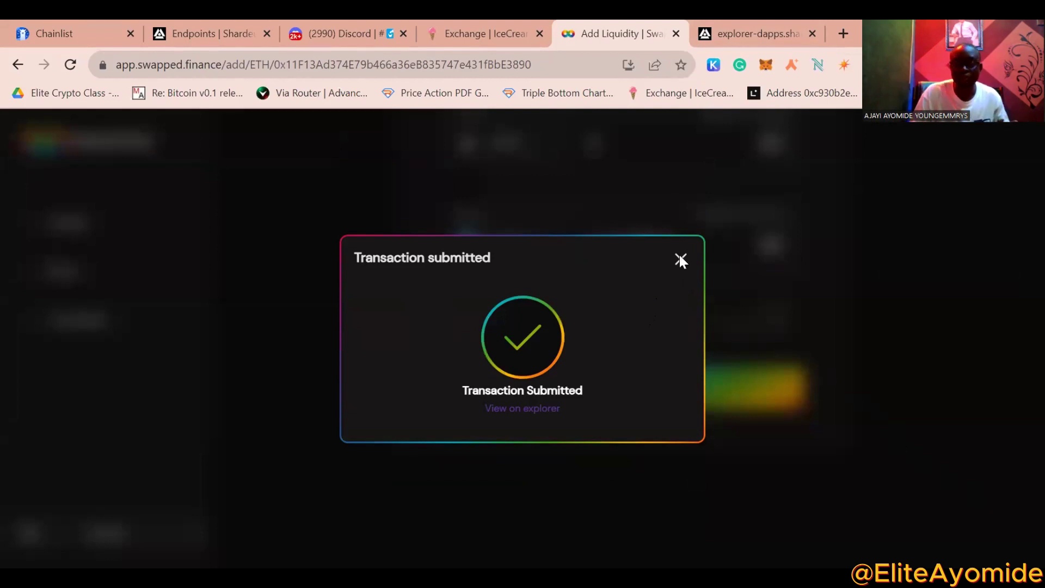
pyautogui.click(680, 260)
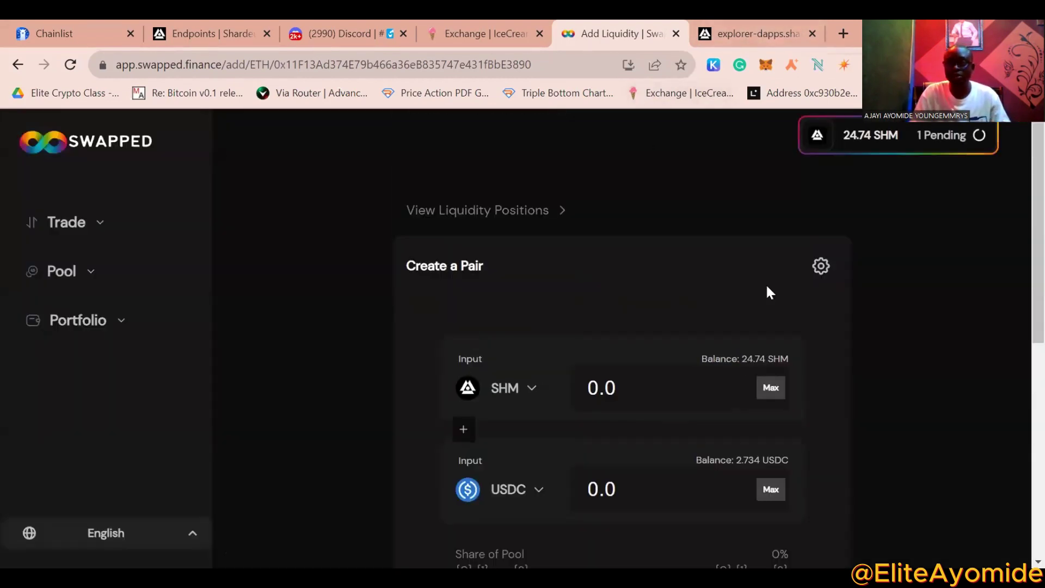
# Open chainhash.io in a new browser tab and launch its Alpha V3 app.
pyautogui.click(842, 28)
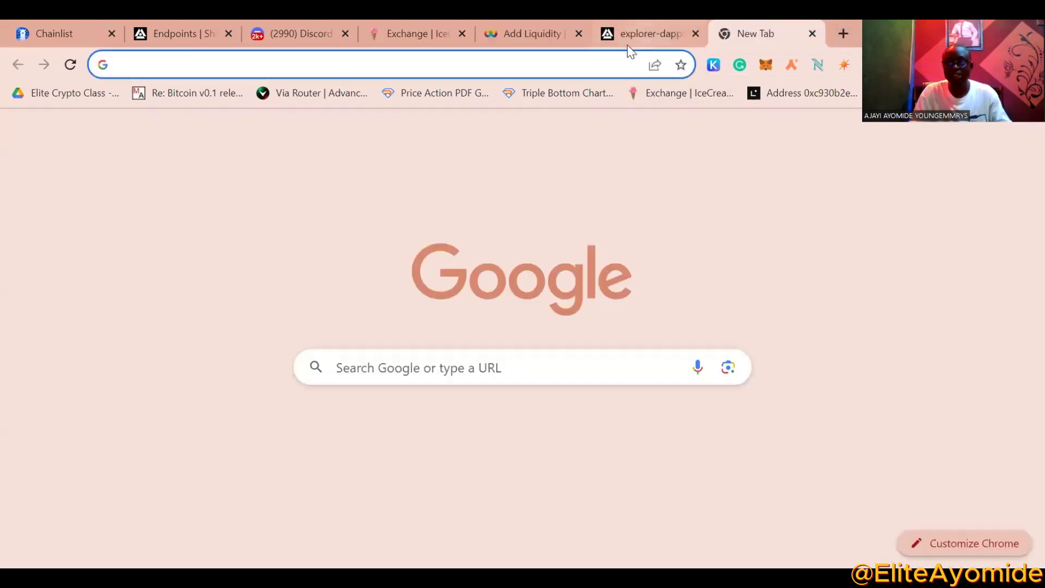
pyautogui.write('chainhash.io')
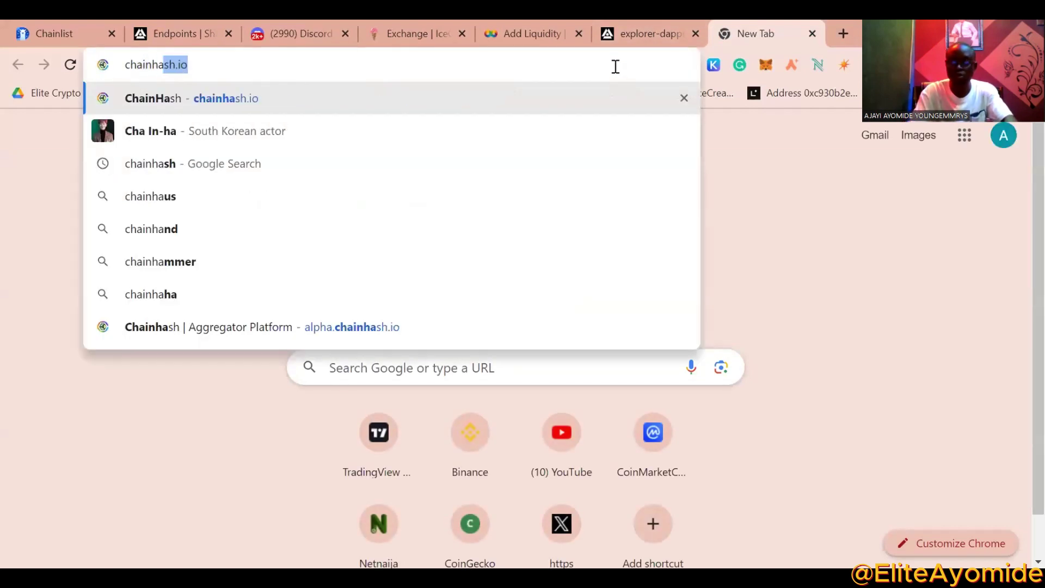
pyautogui.press('Right')
pyautogui.press('Return')
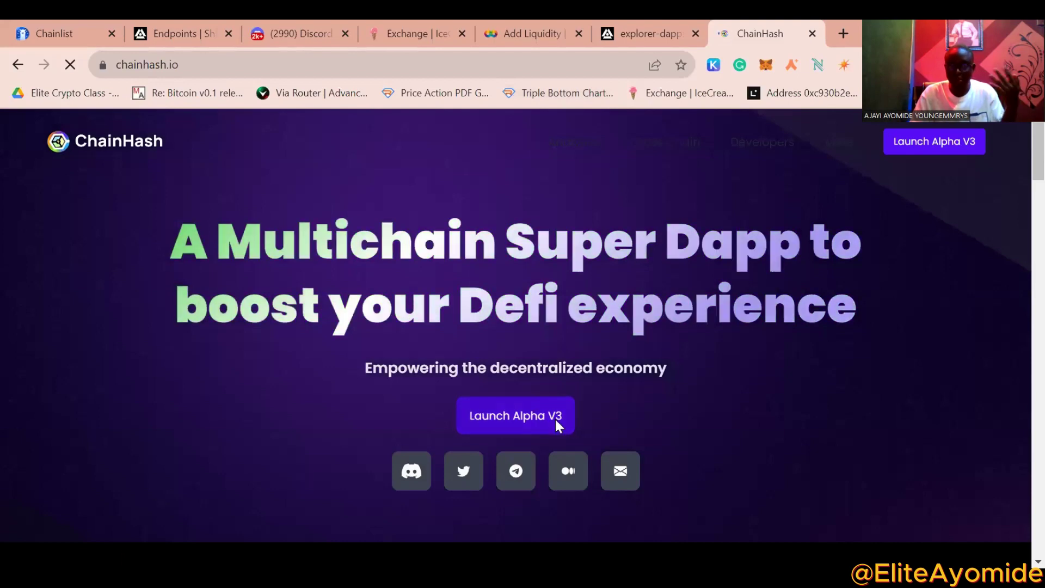
pyautogui.click(554, 416)
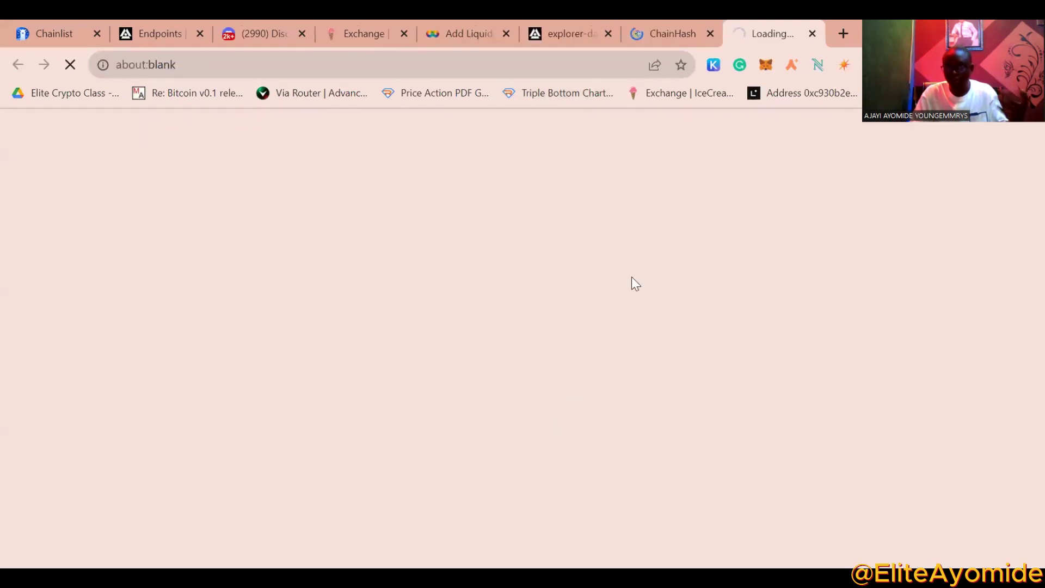
pyautogui.click(670, 23)
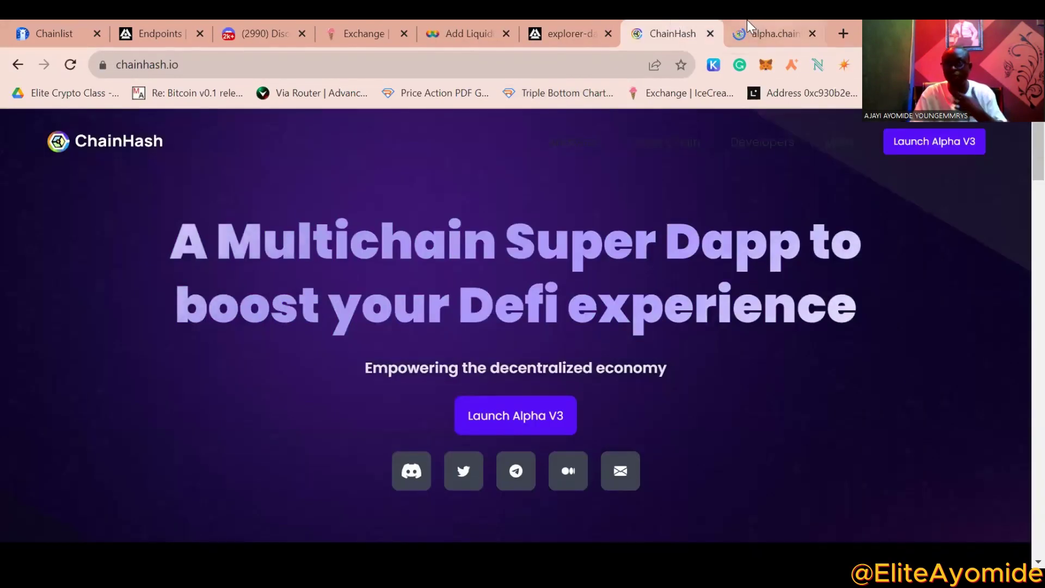
pyautogui.click(747, 21)
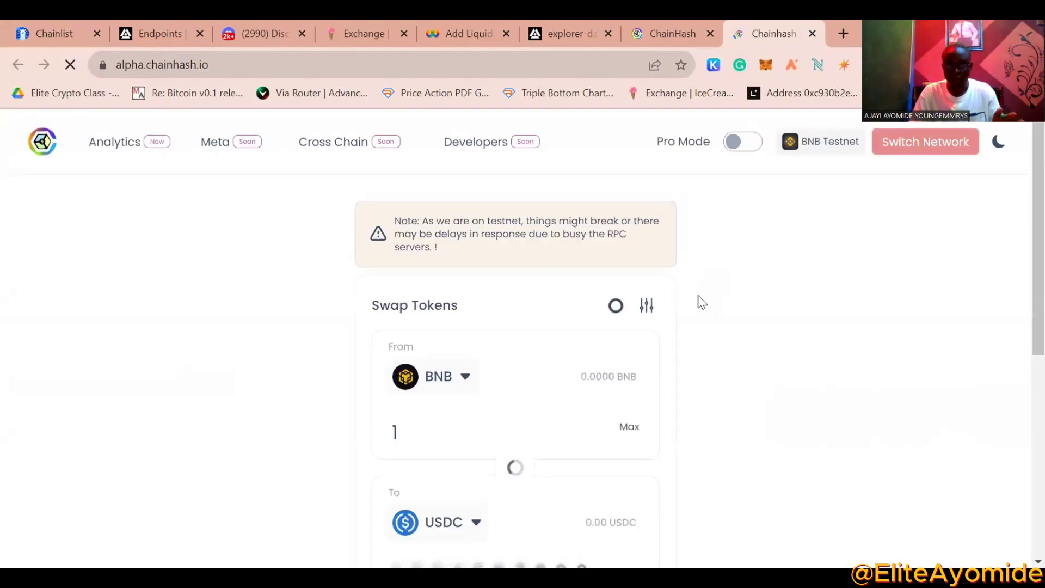
# Switch the ChainHash swap app to the Shardeum Dapps Testnet chain.
pyautogui.scroll(-2, 617, 321)
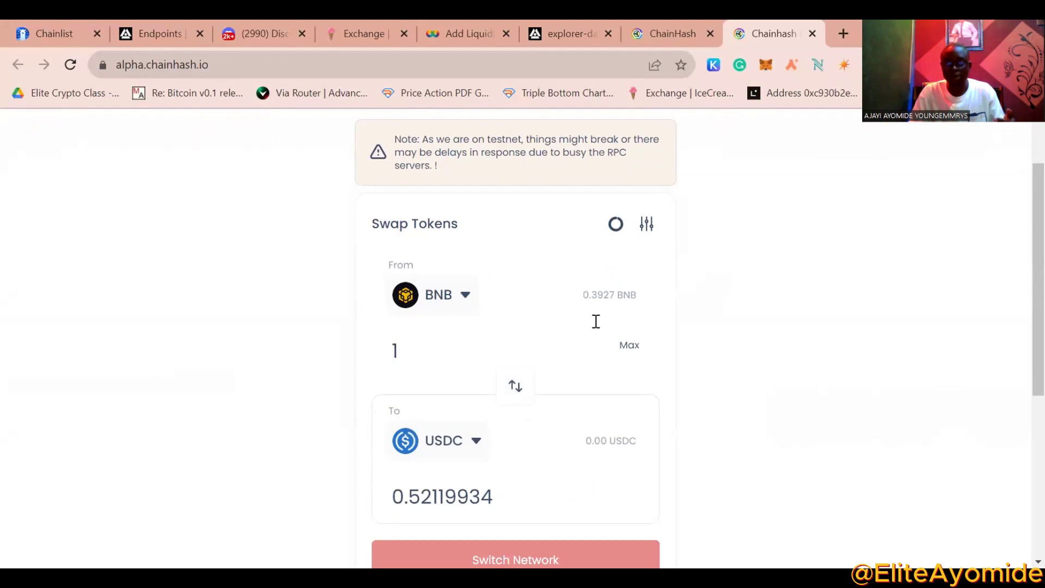
pyautogui.scroll(2, 595, 321)
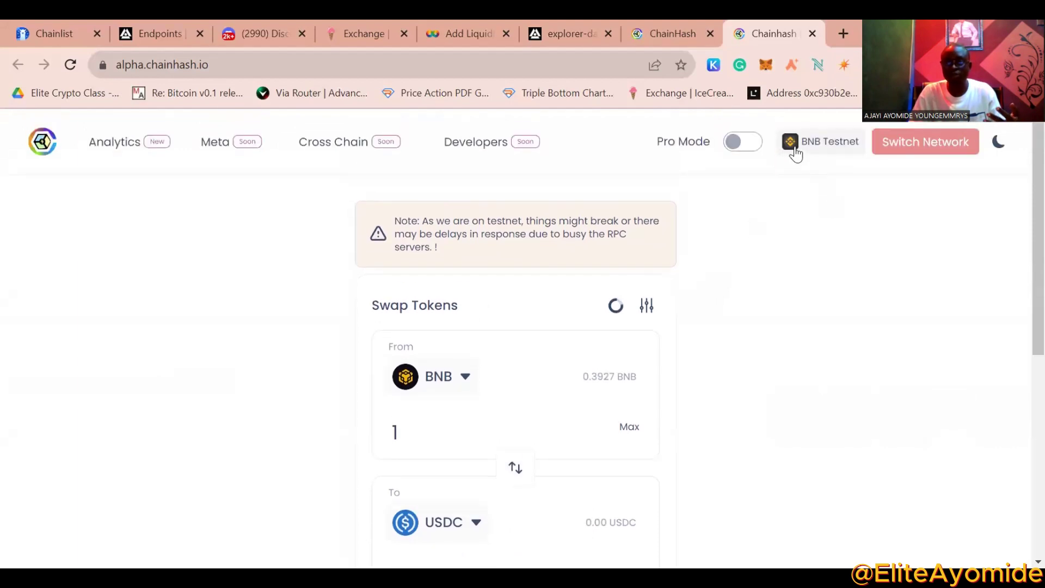
pyautogui.click(811, 143)
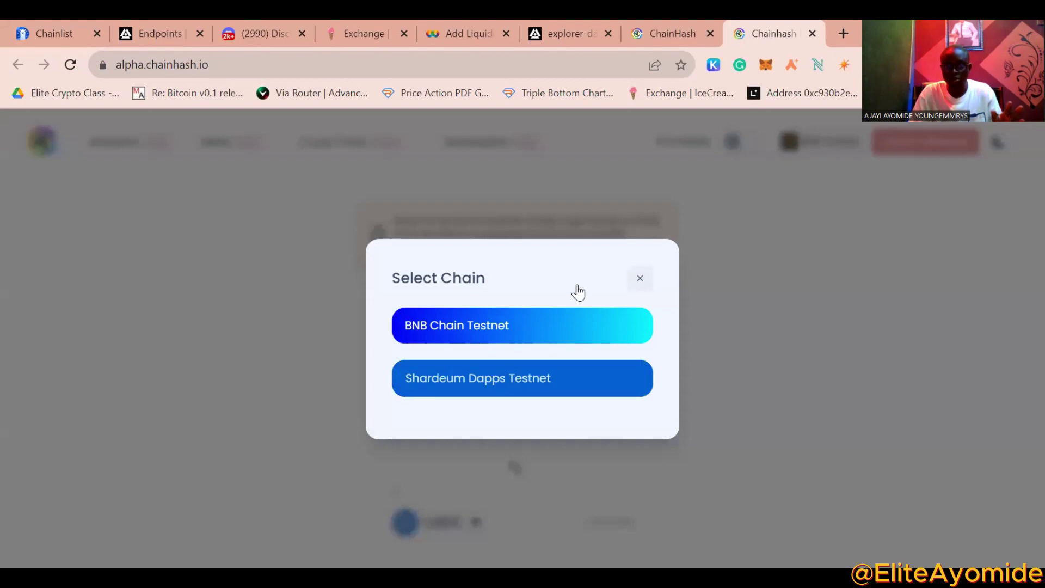
pyautogui.click(840, 206)
pyautogui.click(822, 144)
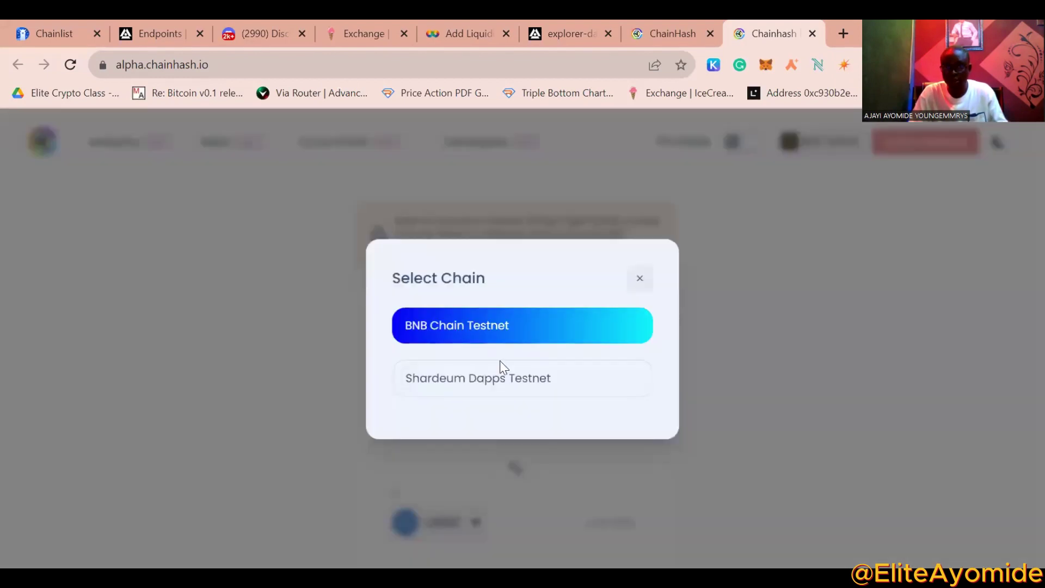
pyautogui.click(490, 388)
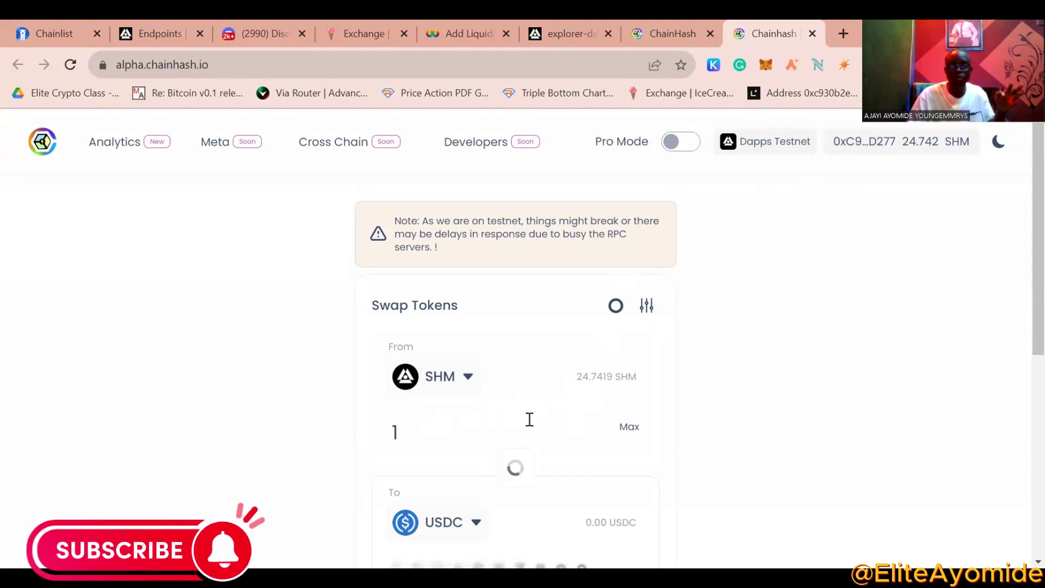
# Set up a token swap of 10 SHM to IceCream USDT.
pyautogui.scroll(-2, 530, 420)
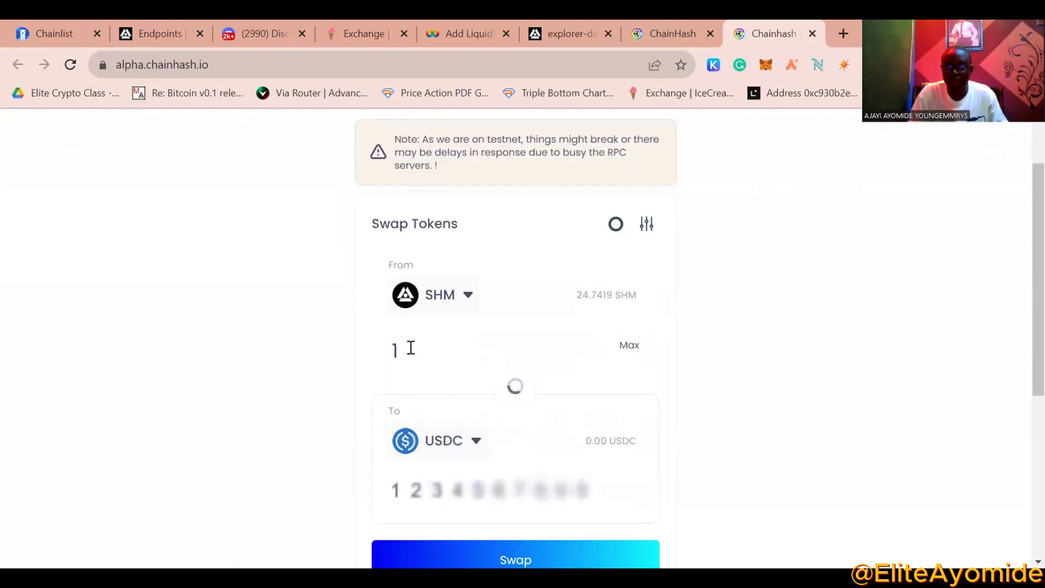
pyautogui.click(427, 442)
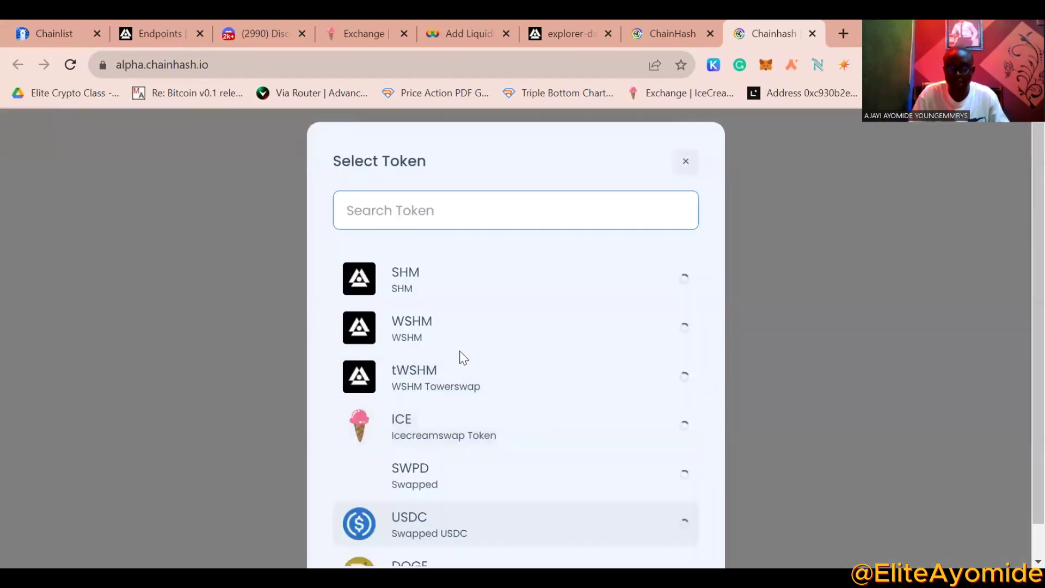
pyautogui.scroll(-1, 458, 463)
pyautogui.scroll(-2, 457, 470)
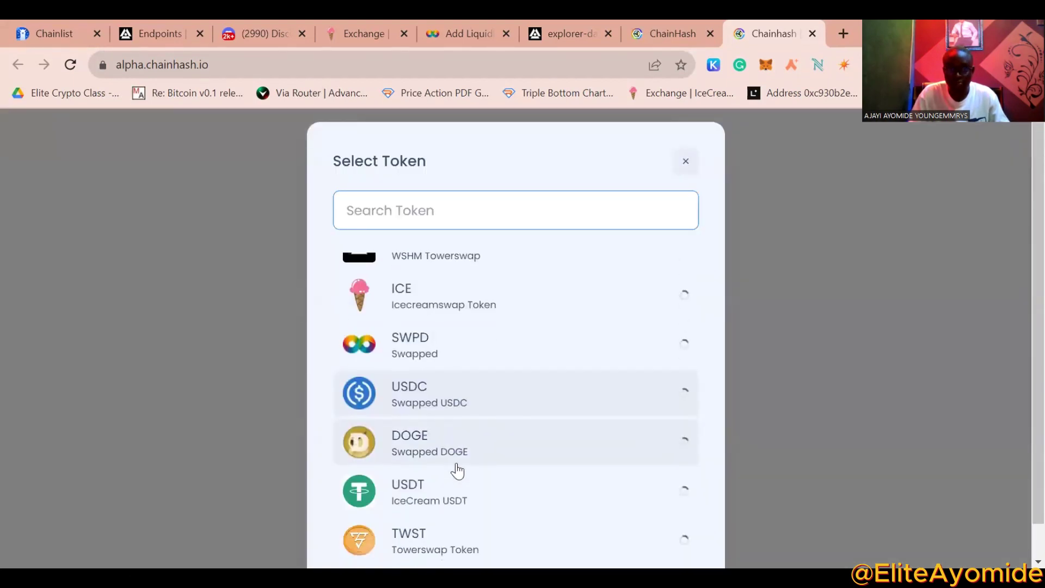
pyautogui.click(457, 495)
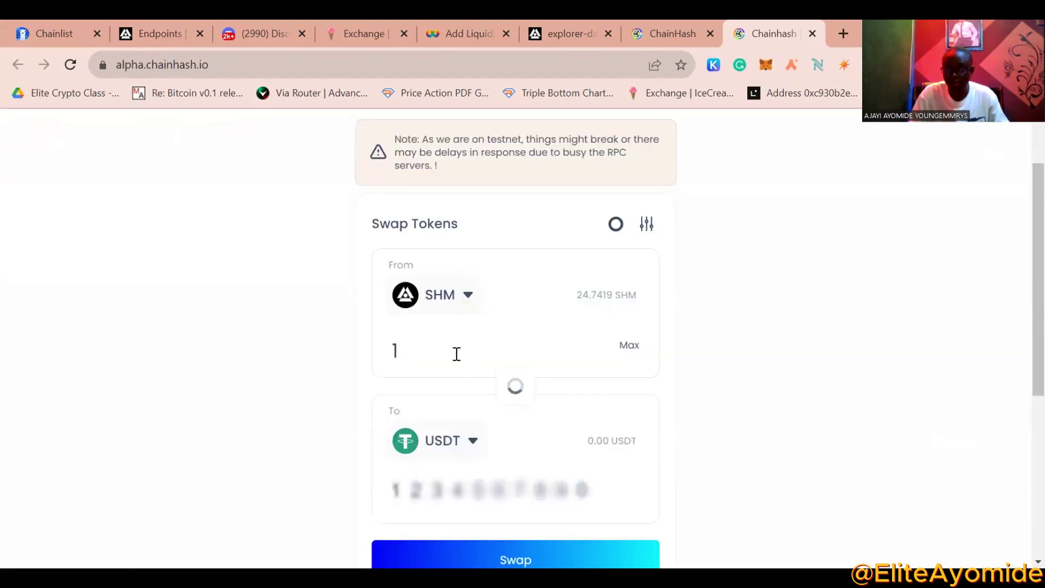
pyautogui.click(434, 360)
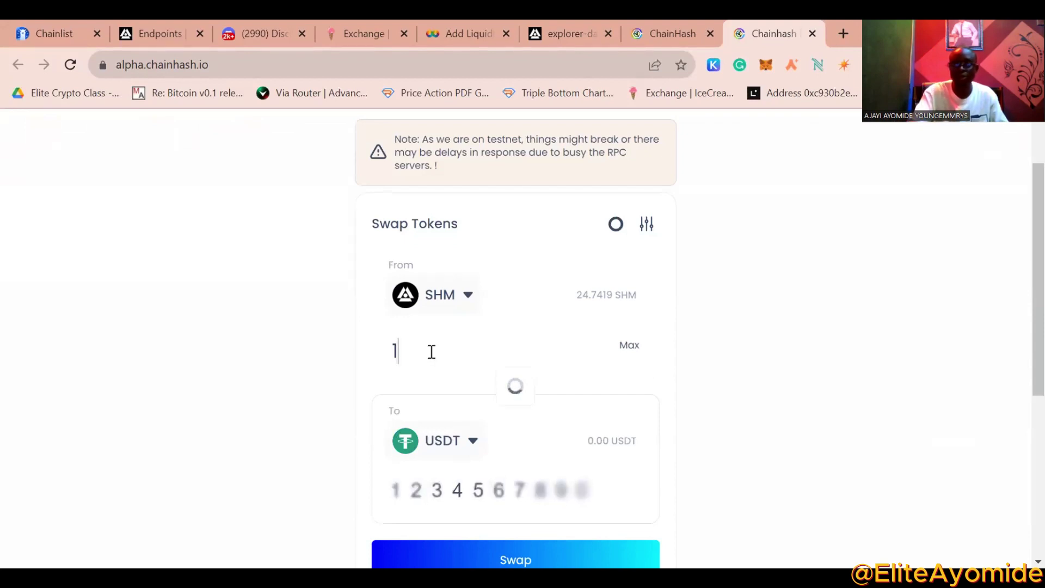
pyautogui.press('BackSpace')
pyautogui.write('10')
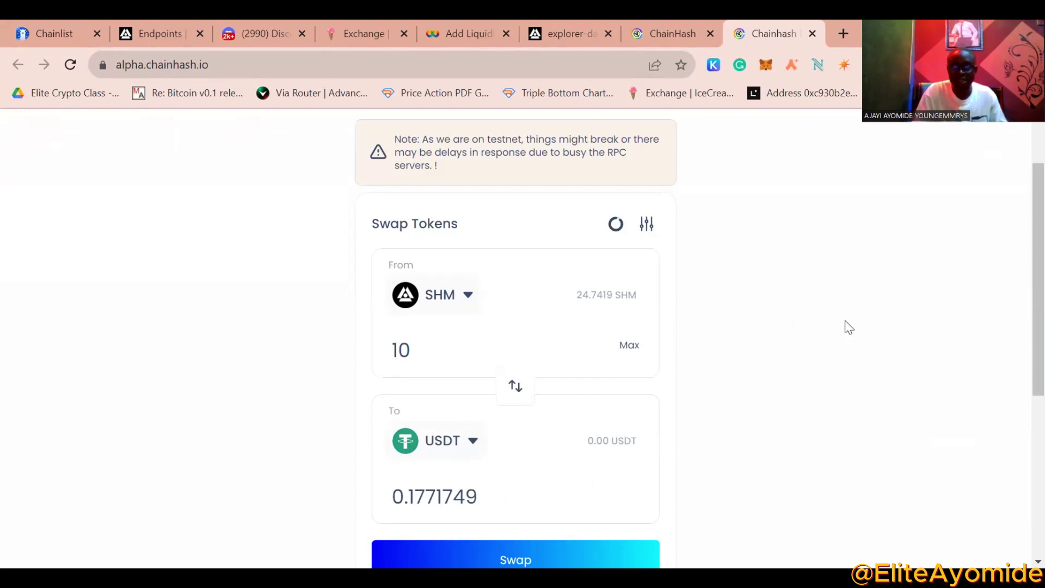
# Try to submit the swap of 10 SHM to USDT and check its status.
pyautogui.scroll(-3, 845, 327)
pyautogui.click(483, 392)
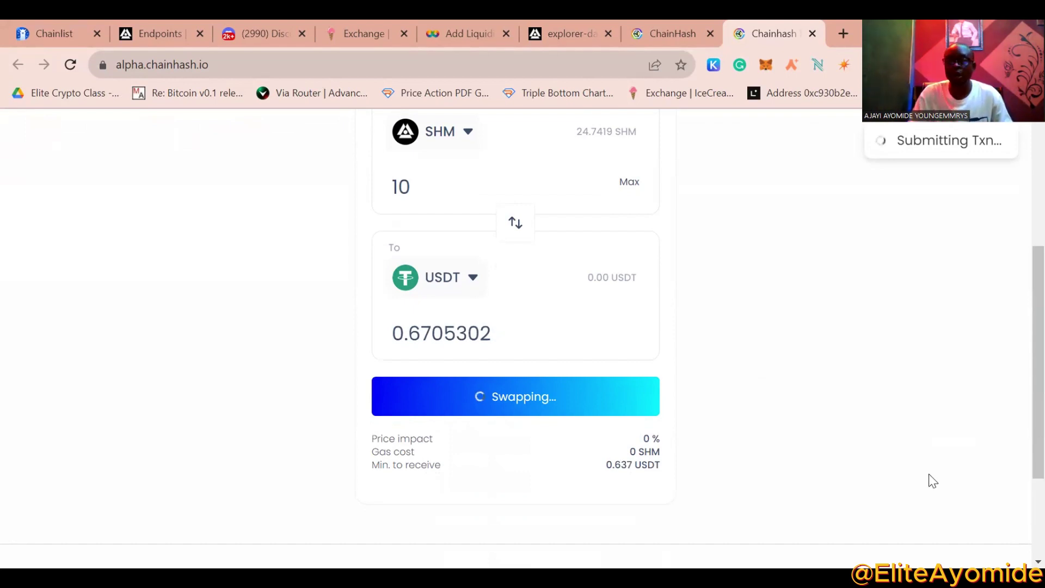
pyautogui.scroll(3, 917, 435)
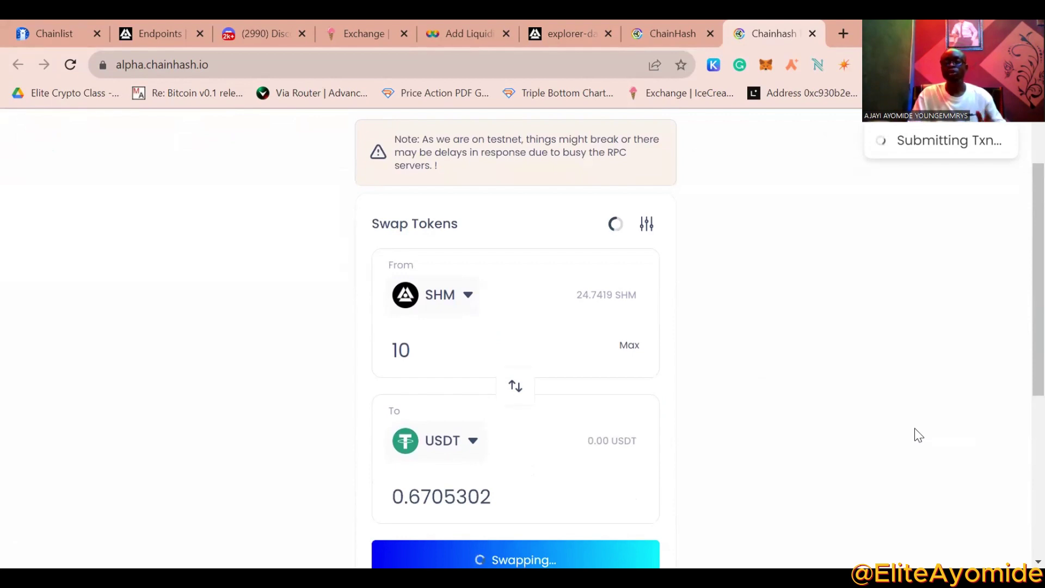
pyautogui.scroll(2, 912, 426)
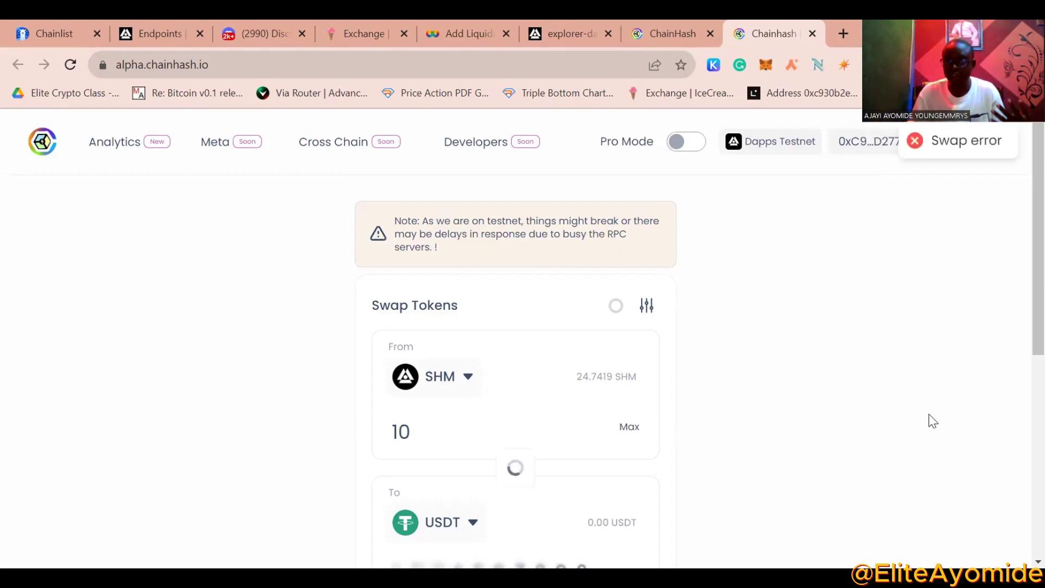
pyautogui.scroll(-5, 928, 420)
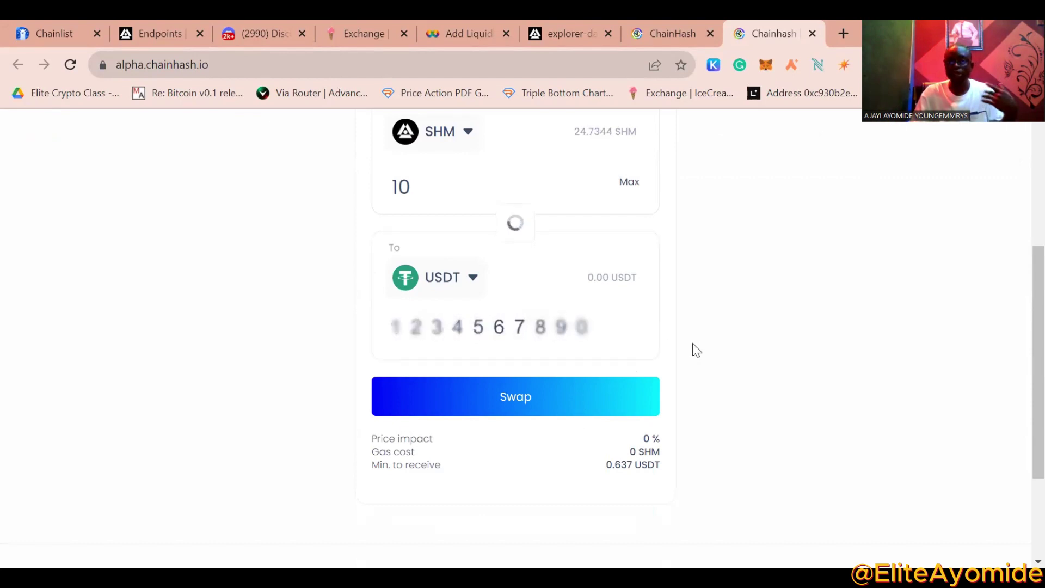
pyautogui.scroll(5, 744, 359)
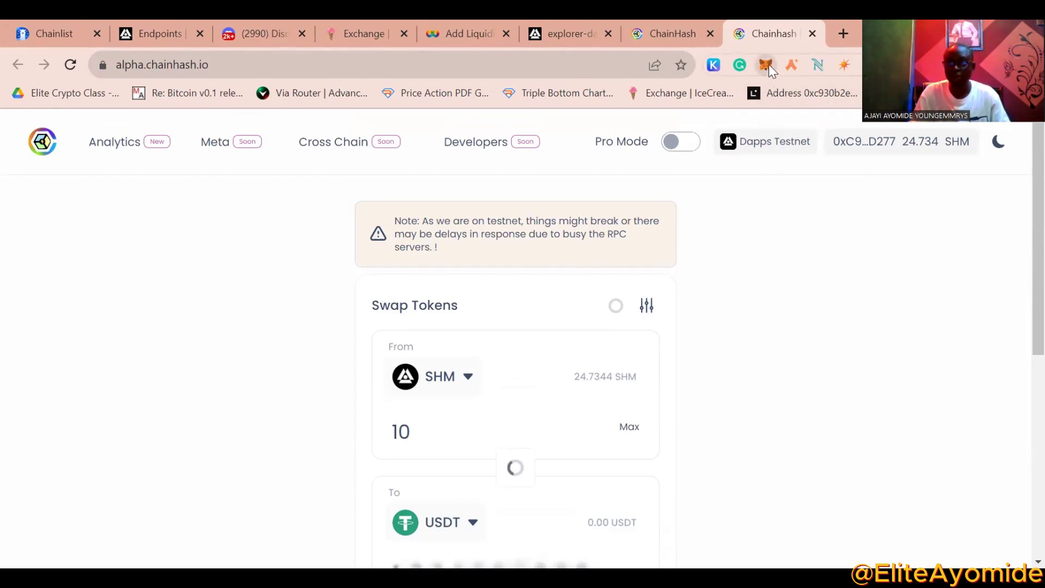
# Clear the account's activity and nonce data in MetaMask's advanced settings and return to the account overview.
pyautogui.click(796, 149)
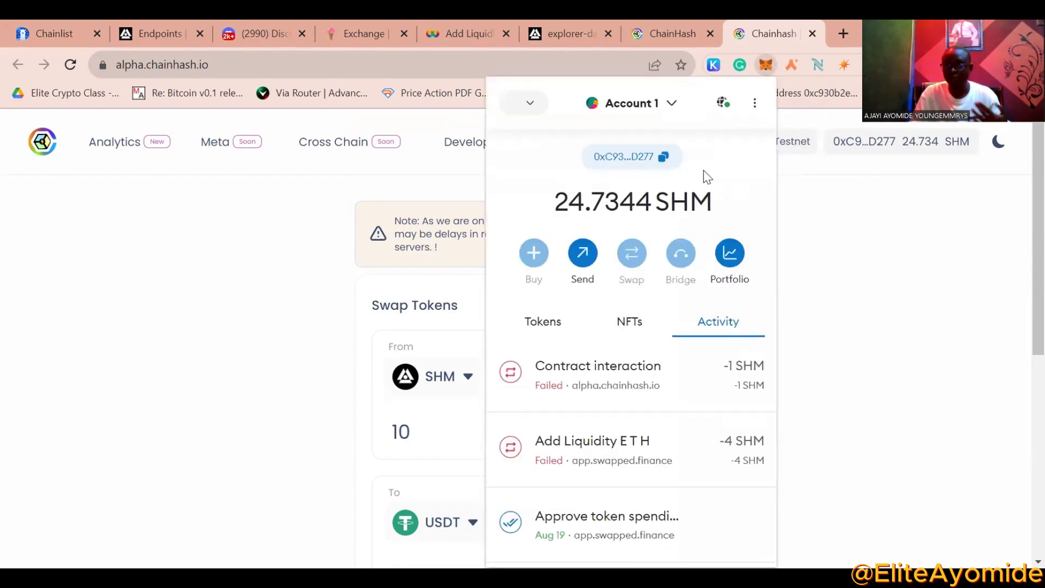
pyautogui.click(754, 104)
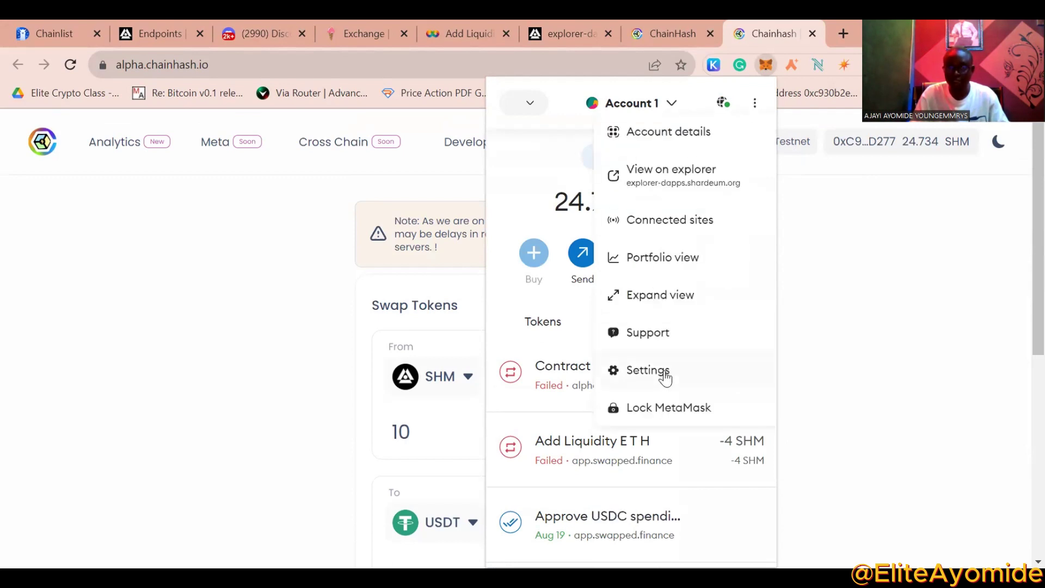
pyautogui.click(648, 371)
pyautogui.click(640, 338)
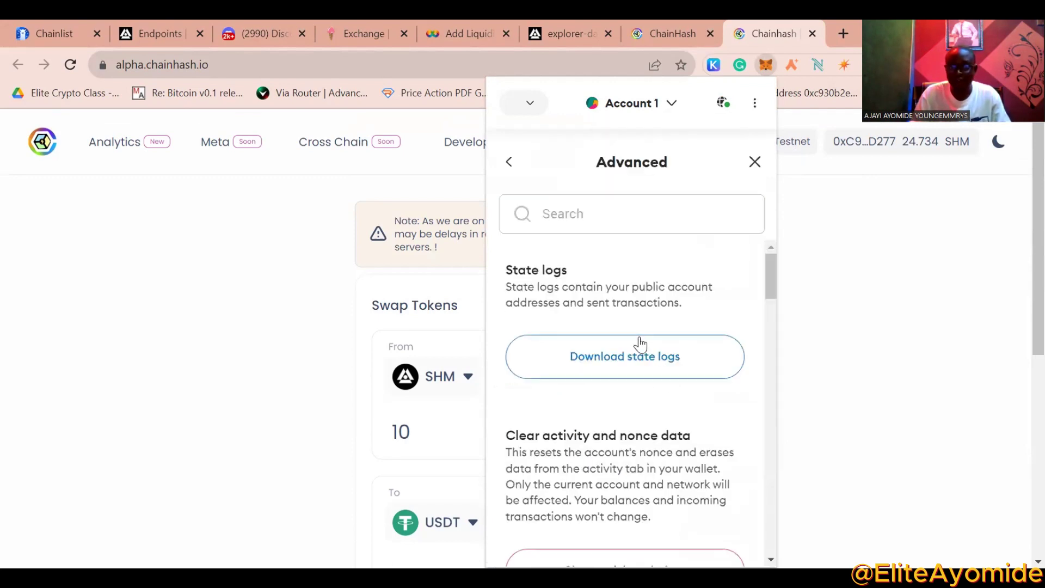
pyautogui.scroll(-5, 636, 343)
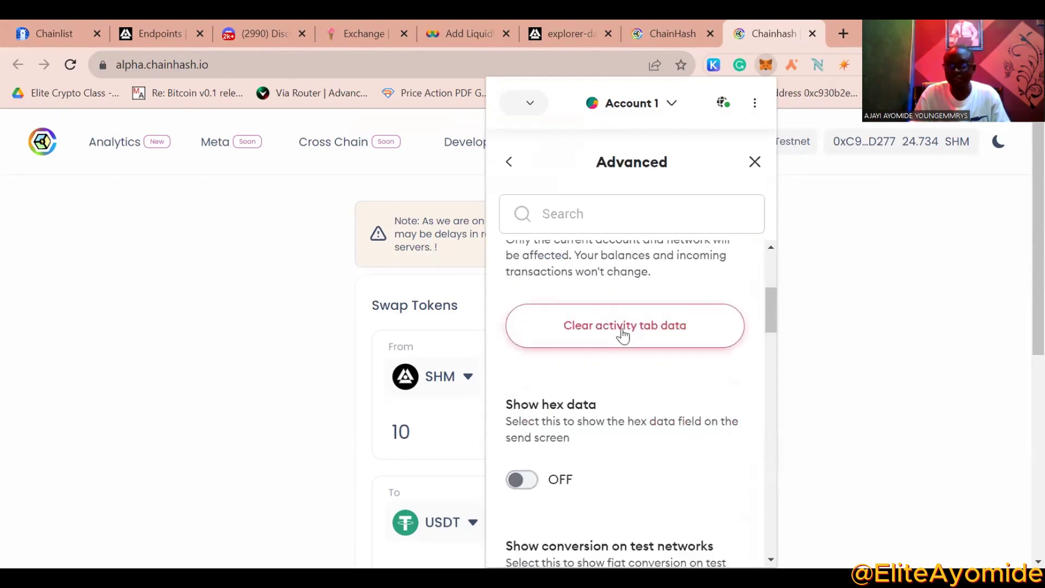
pyautogui.click(624, 333)
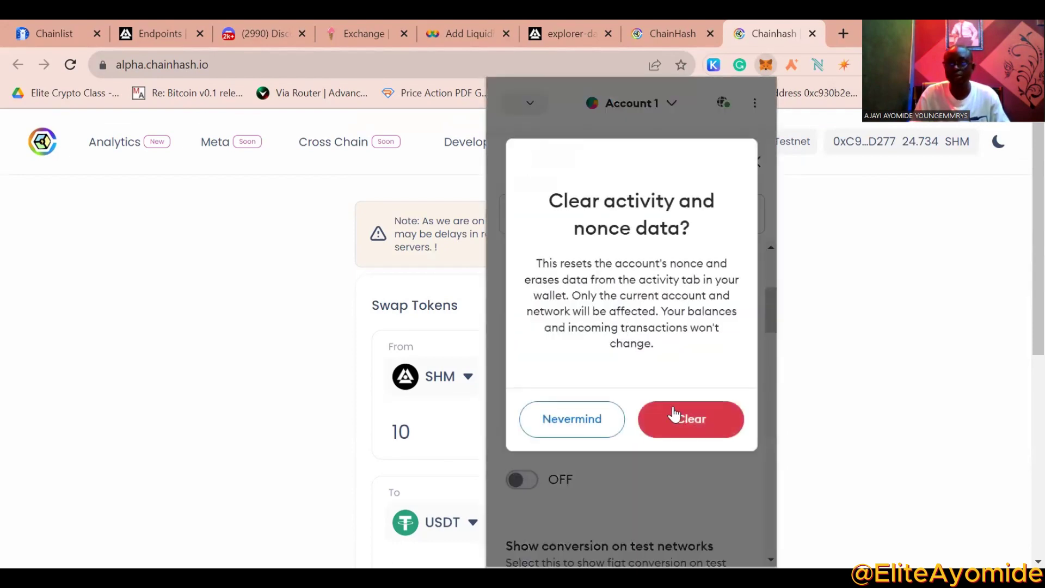
pyautogui.click(686, 414)
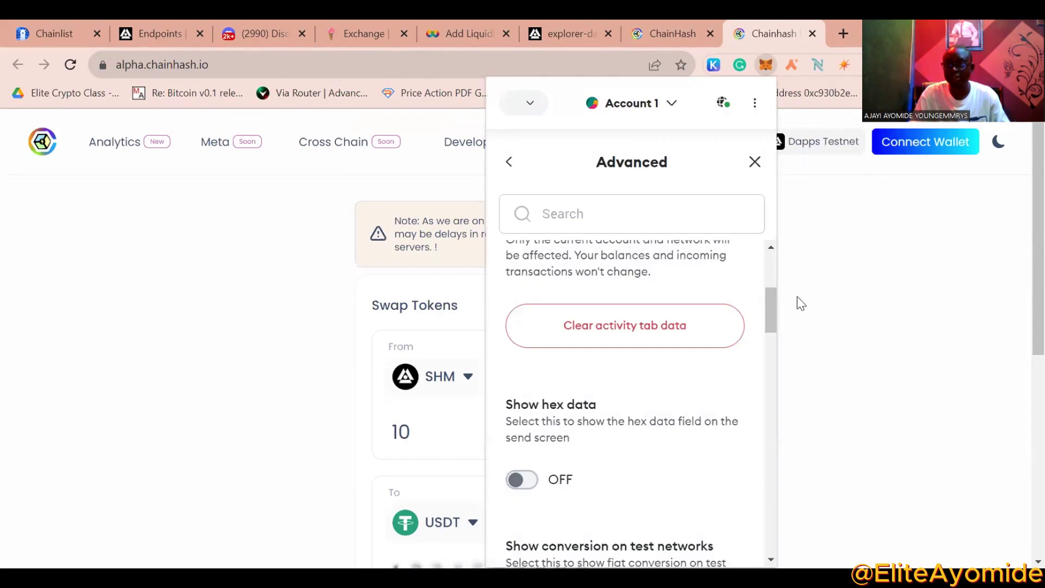
pyautogui.click(755, 162)
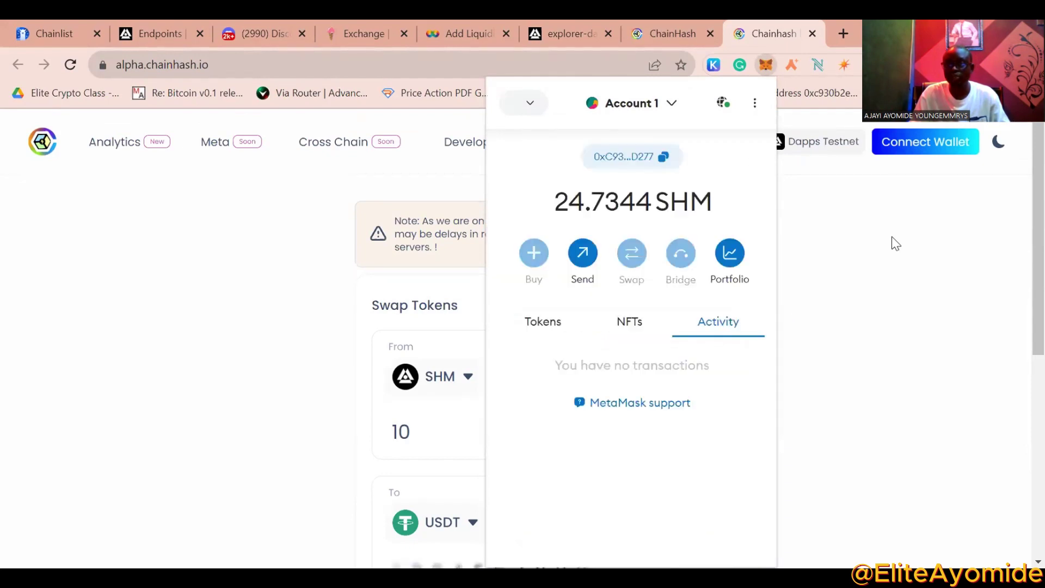
# Close the wallet popup and reconnect MetaMask to the ChainHash app.
pyautogui.click(898, 288)
pyautogui.click(954, 146)
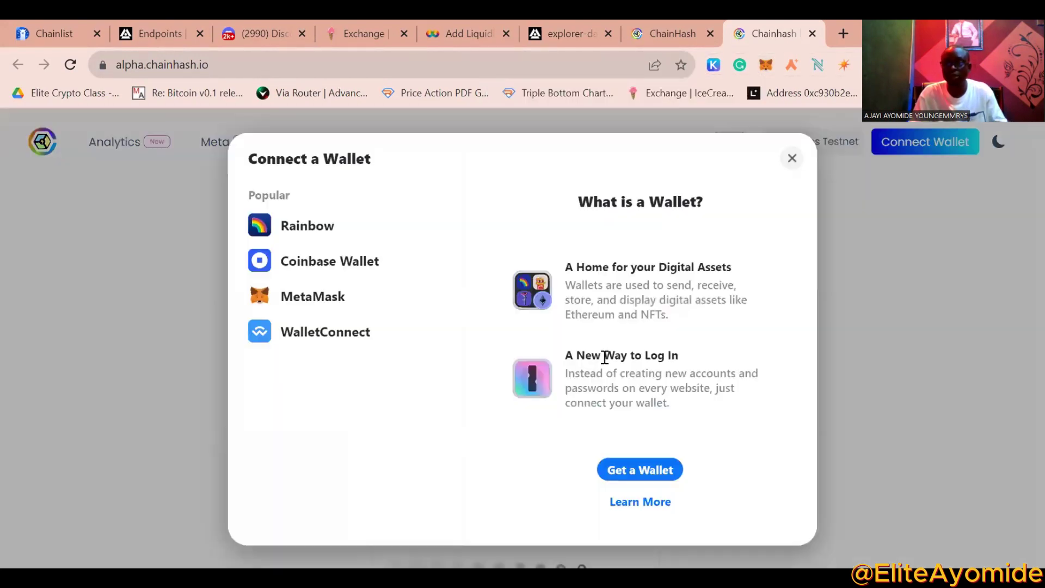
pyautogui.click(345, 301)
# Resubmit the swap of 10 SHM to USDT with the reconnected wallet.
pyautogui.scroll(-1, 549, 419)
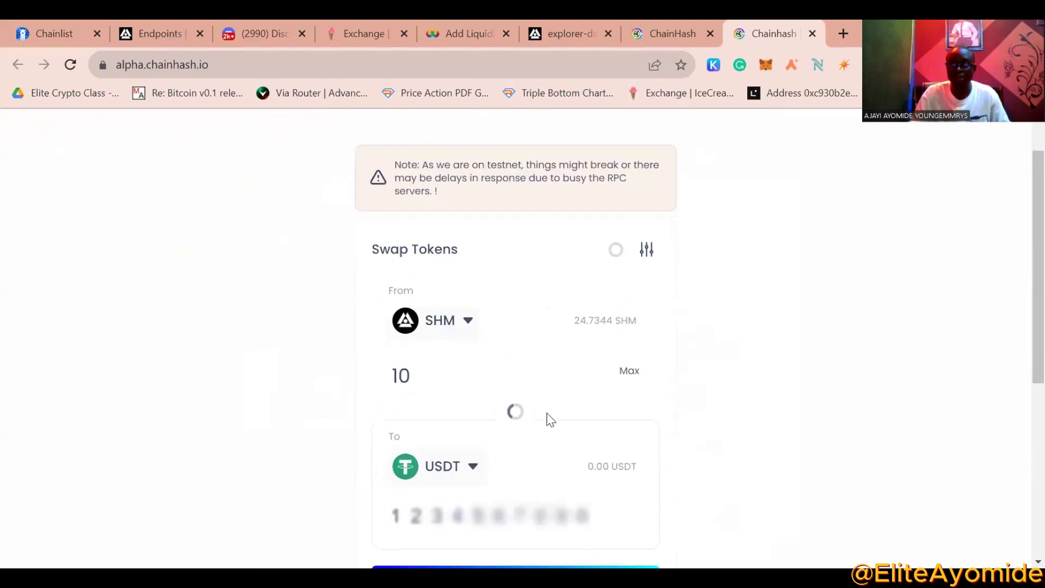
pyautogui.scroll(-3, 549, 419)
pyautogui.click(481, 397)
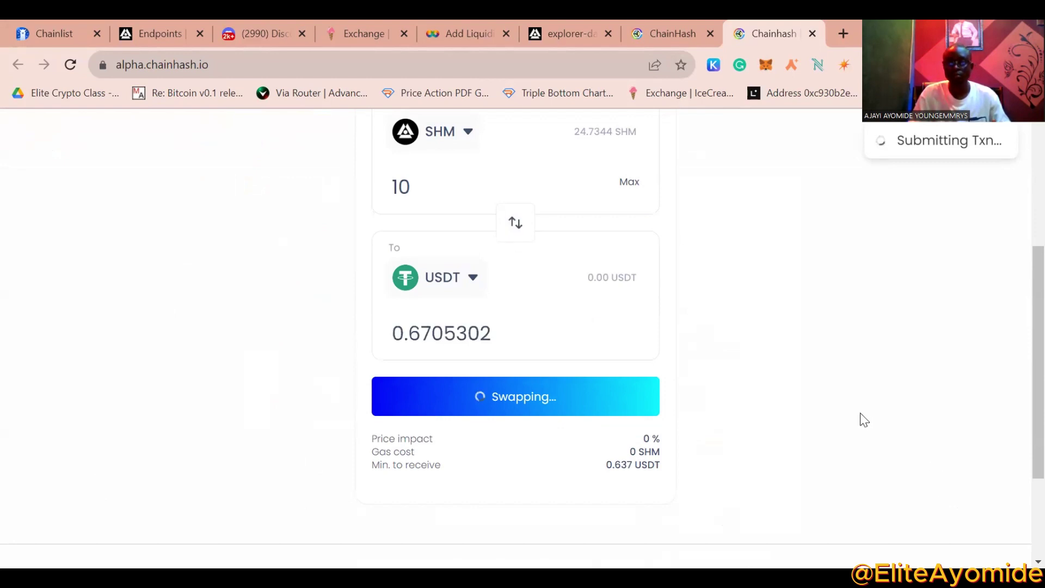
pyautogui.scroll(5, 852, 403)
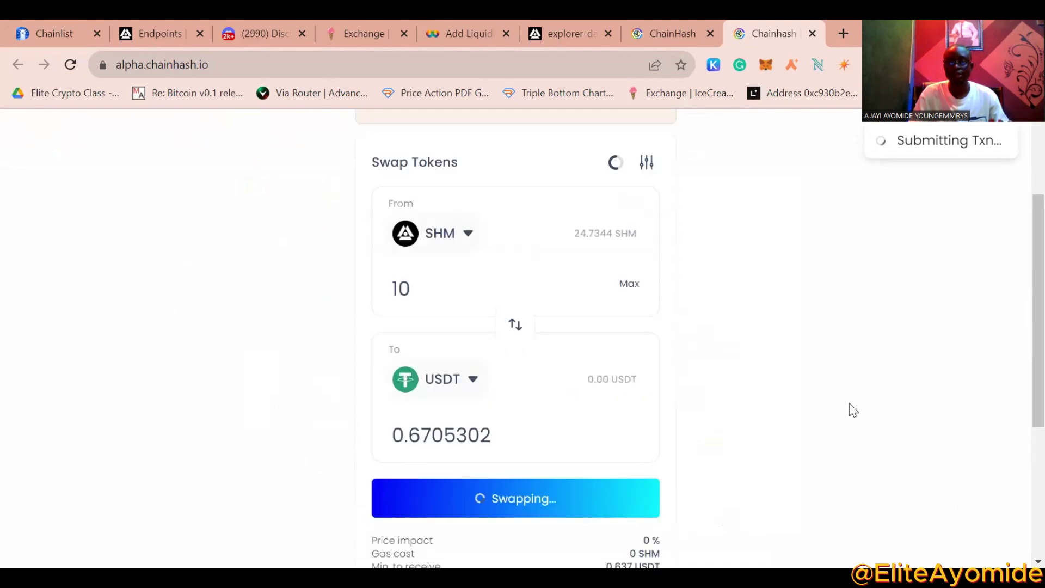